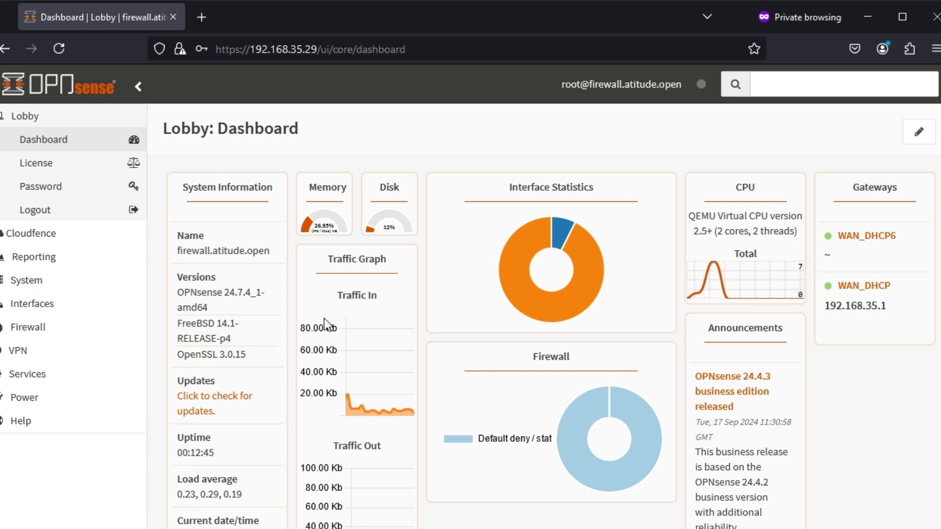
# - Find System / Firmware / Plugins through the header search and filter the plugin list by 'squid'
pyautogui.click(776, 84)
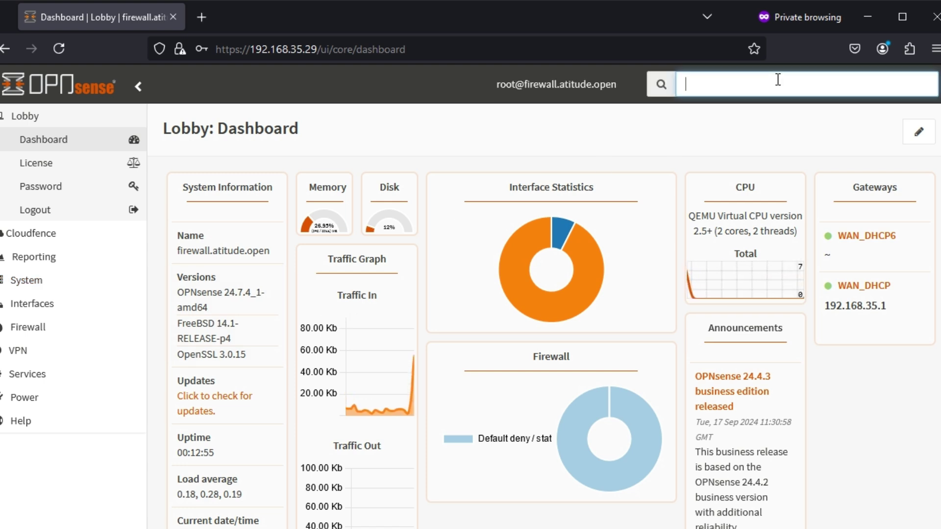
pyautogui.write('plugin')
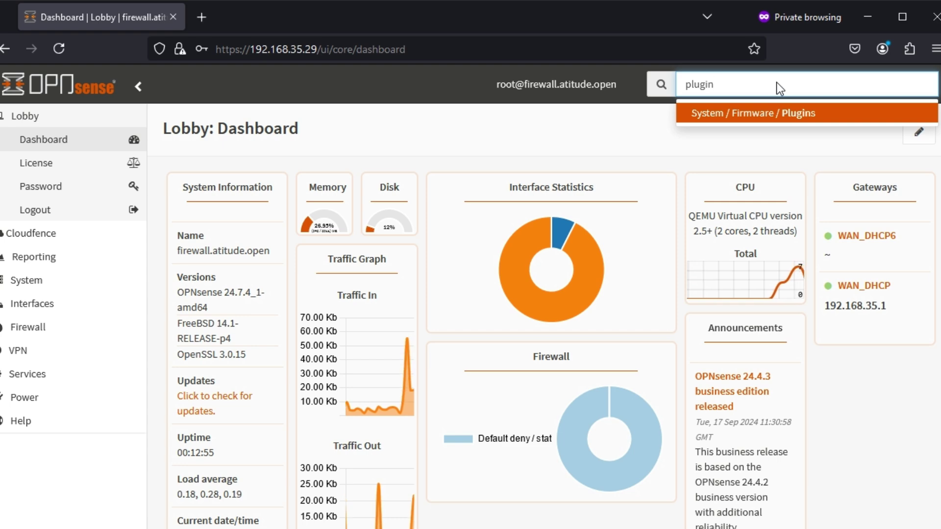
pyautogui.click(778, 116)
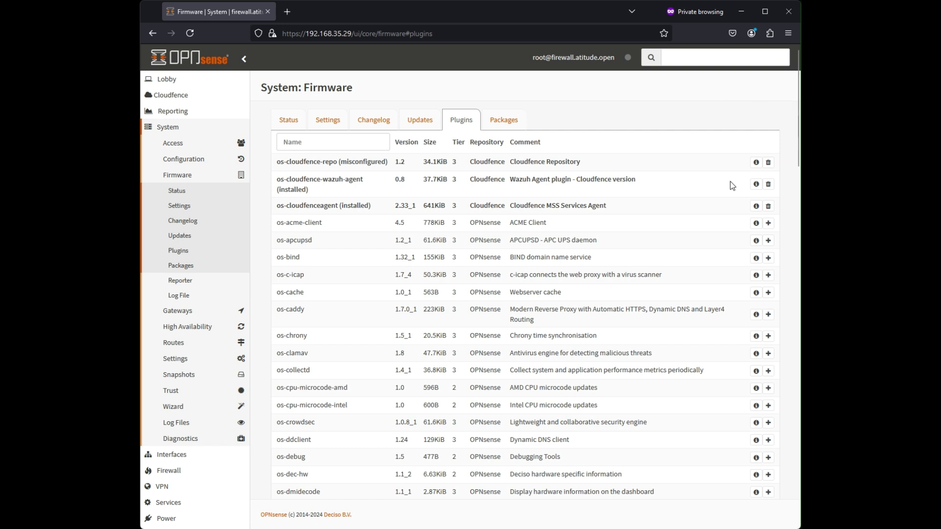
pyautogui.click(308, 145)
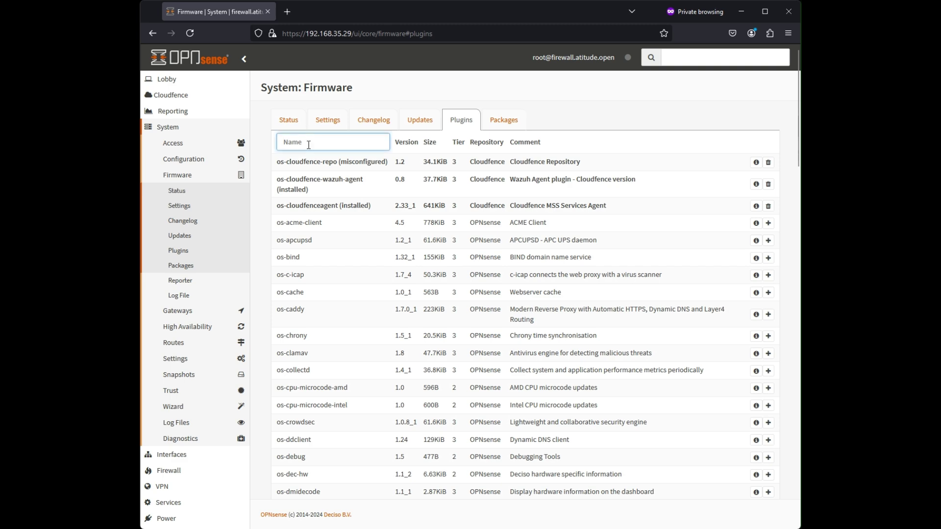
pyautogui.write('squid')
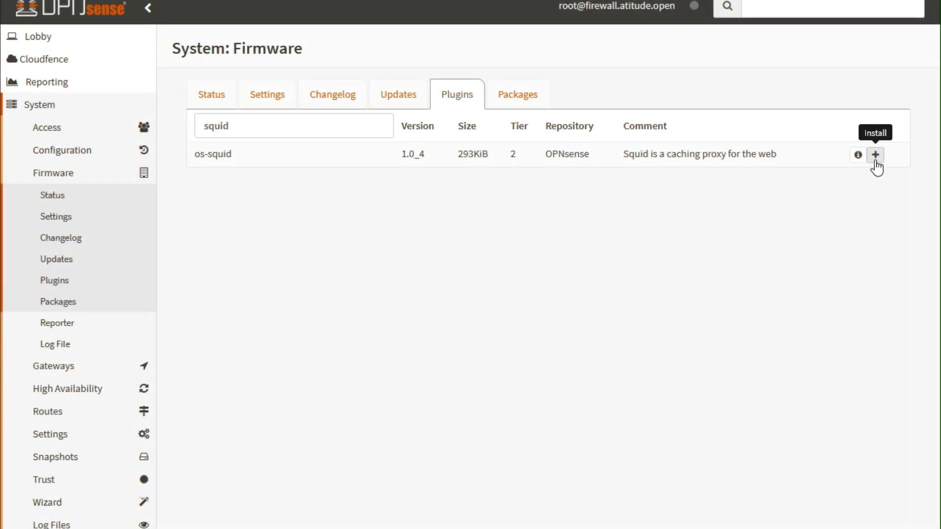
# - Install the os-squid 1.0_4 plugin, then return to the Lobby dashboard
pyautogui.click(876, 155)
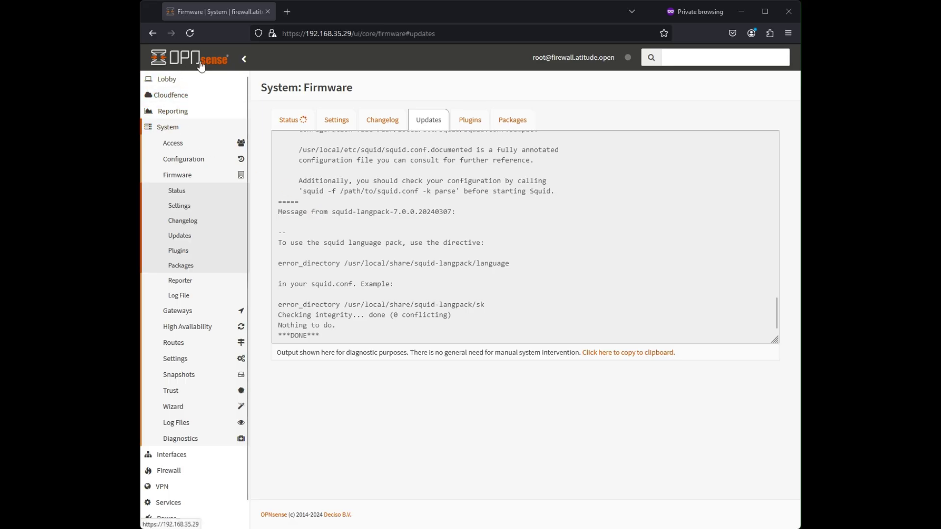
pyautogui.click(200, 62)
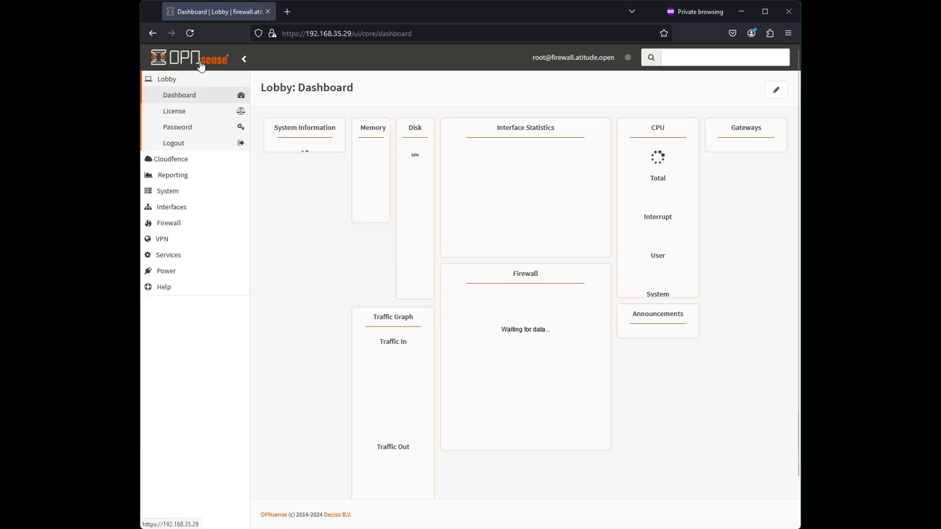
# - Navigate the sidebar to Services > Squid Web Proxy > Administration
pyautogui.click(192, 256)
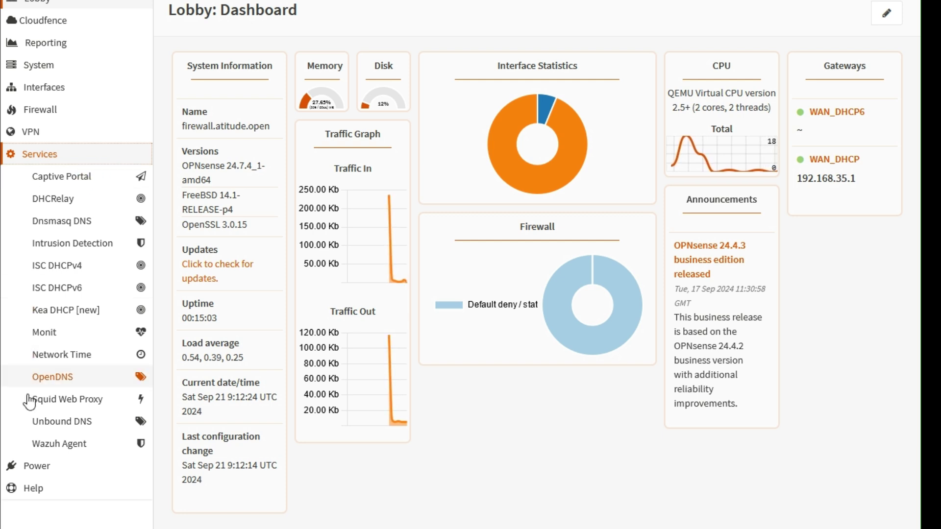
pyautogui.click(81, 407)
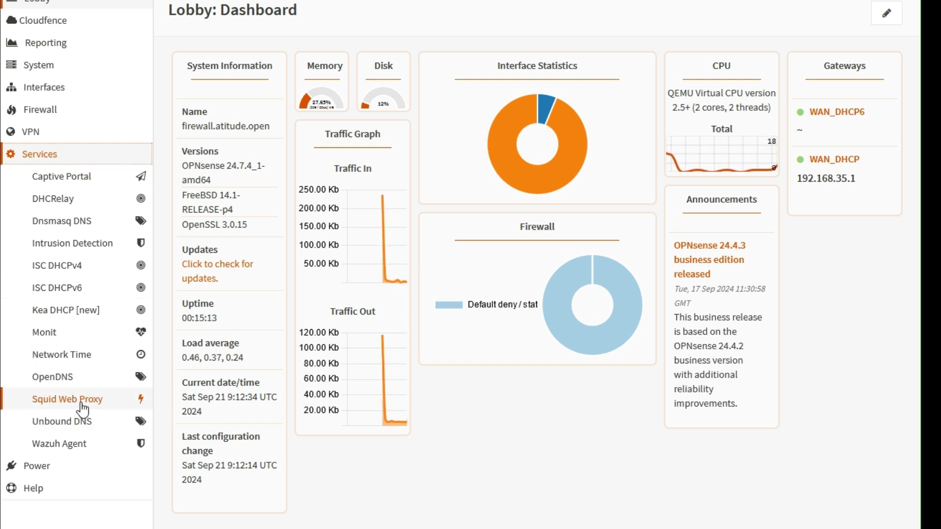
pyautogui.click(114, 424)
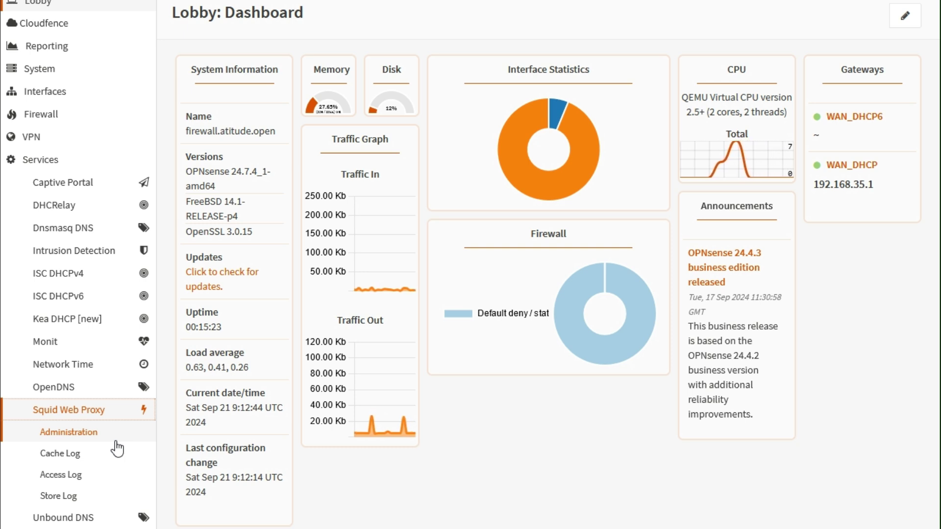
pyautogui.click(101, 92)
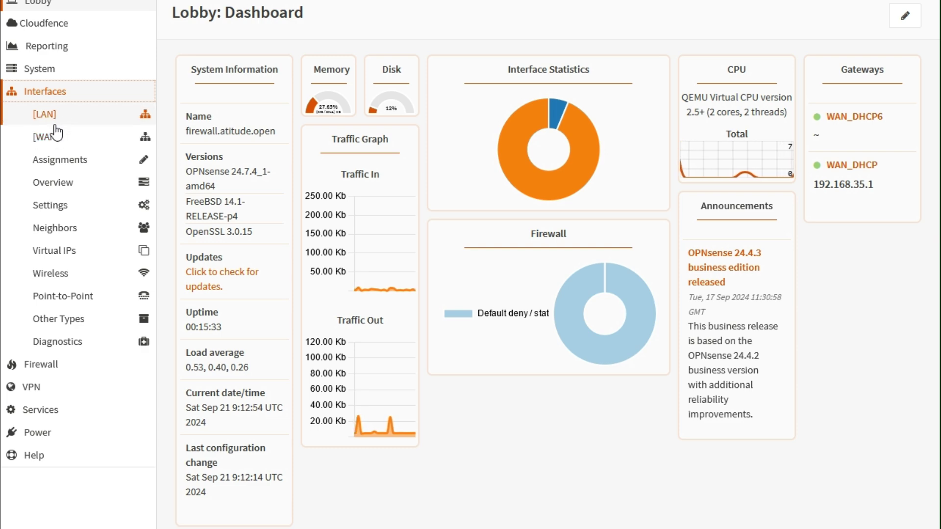
pyautogui.click(54, 410)
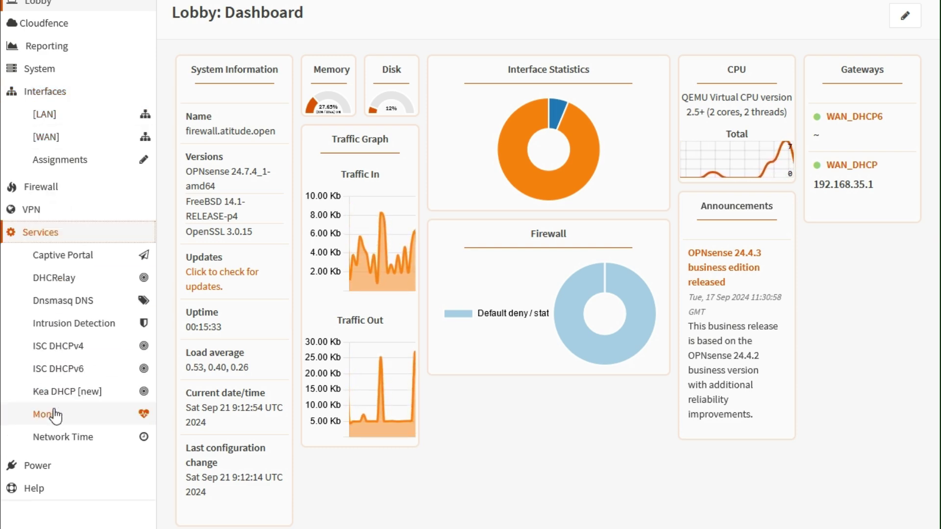
pyautogui.click(107, 423)
pyautogui.click(89, 446)
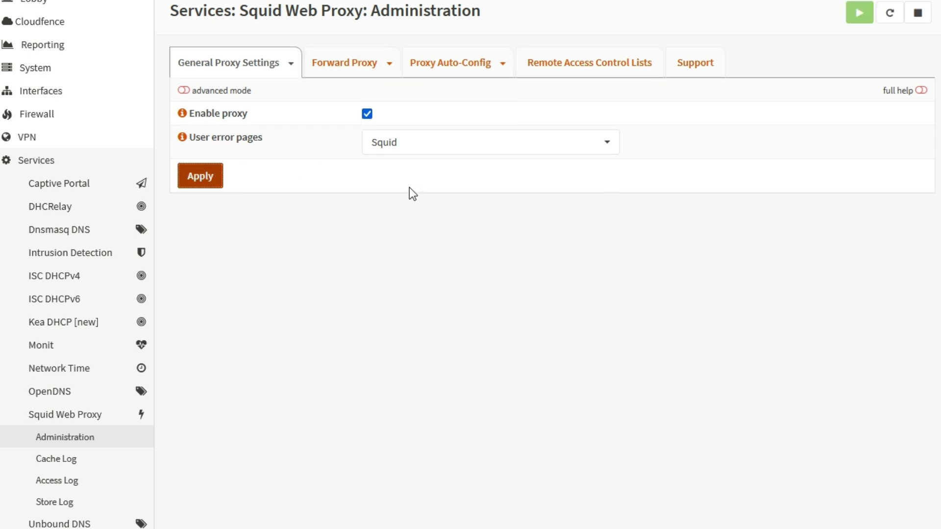
# - On the Forward Proxy tab, set LAN as proxy interface on port 3128 and apply
pyautogui.click(344, 68)
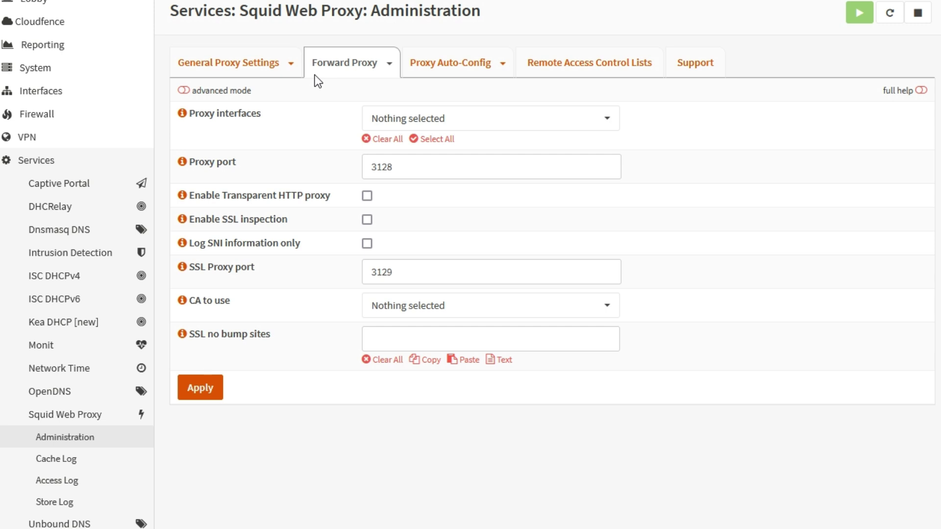
pyautogui.click(533, 127)
pyautogui.click(429, 179)
pyautogui.click(690, 164)
pyautogui.moveTo(413, 170); pyautogui.dragTo(365, 167)
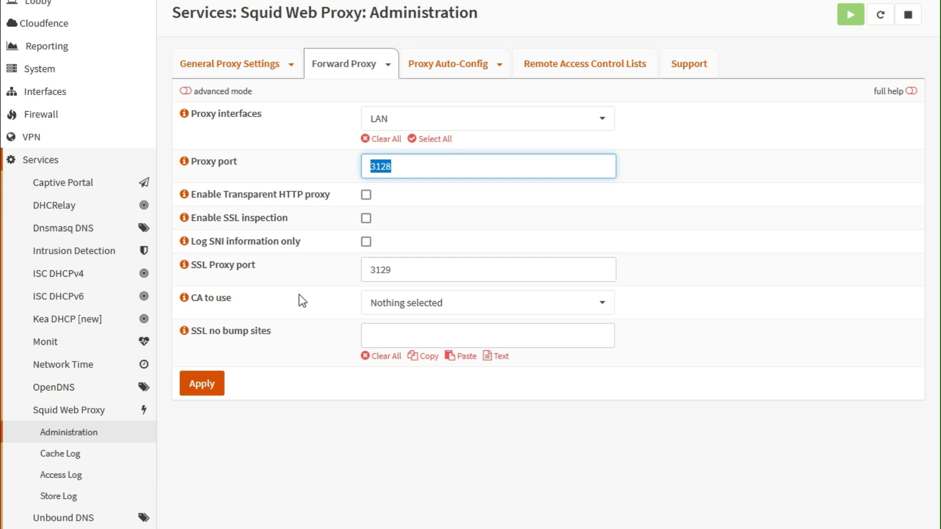
pyautogui.click(208, 391)
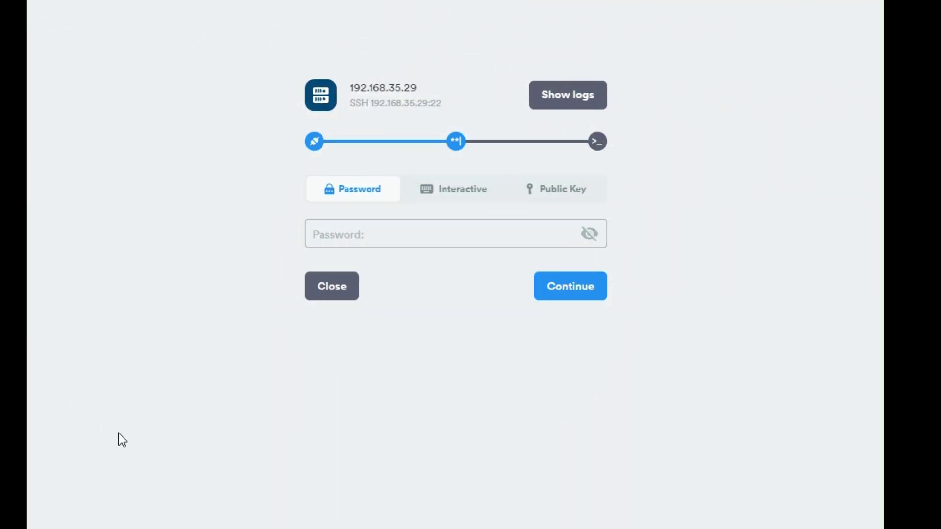
# - Log into the firewall over SSH and choose option 8 to open the root shell
pyautogui.click(393, 229)
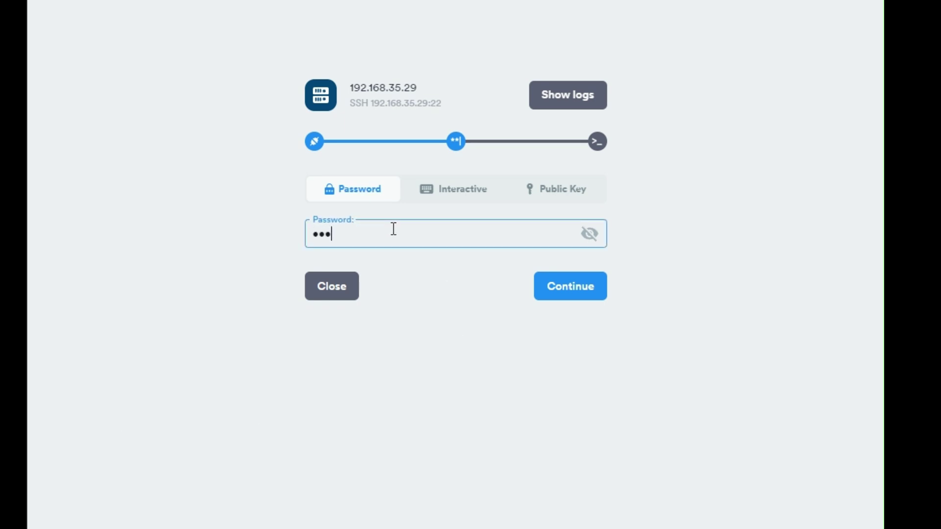
pyautogui.press('Return')
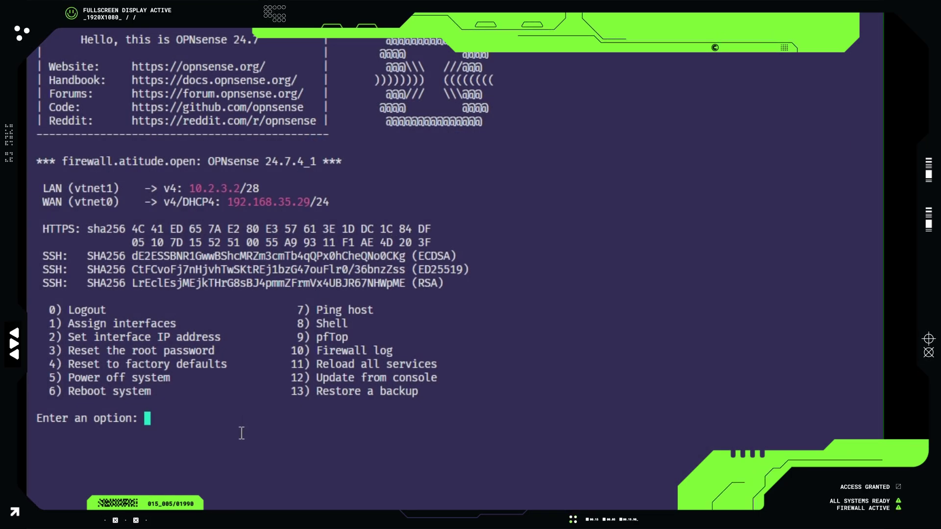
pyautogui.write('8')
pyautogui.press('Return')
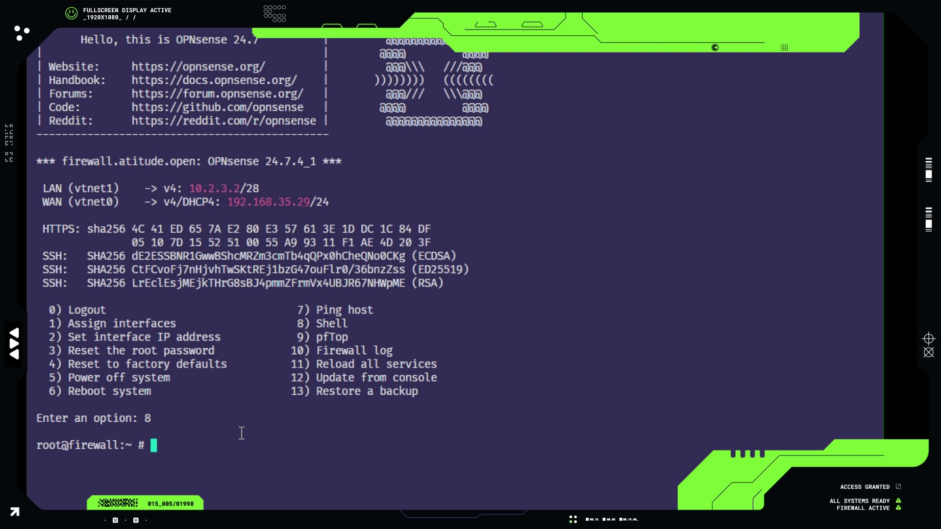
# - Run 'pkg install sarg' and confirm installing the 15 packages
pyautogui.write('pkg install sa')
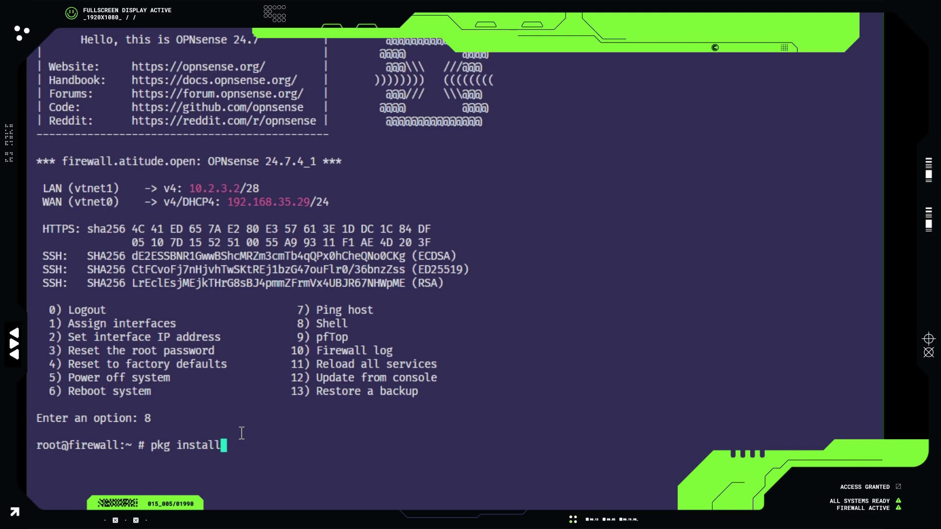
pyautogui.write('rg')
pyautogui.press('Return')
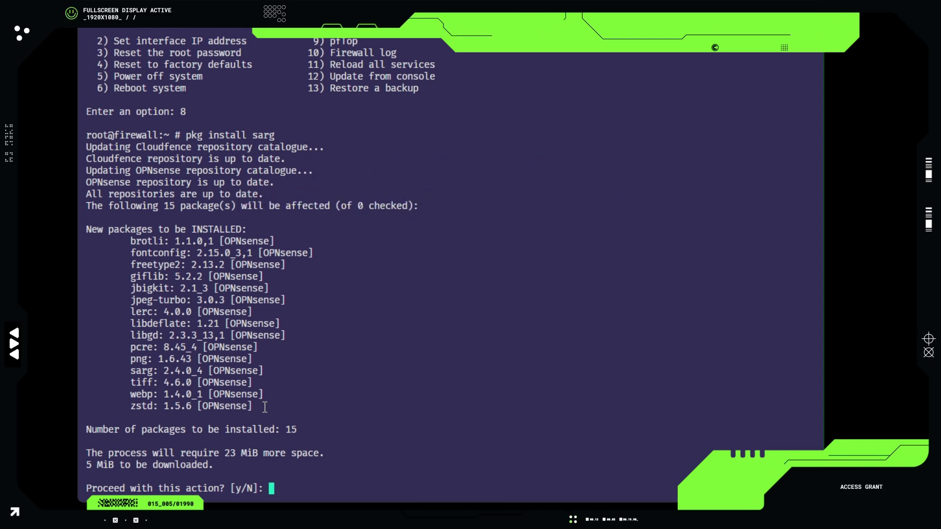
pyautogui.doubleClick(166, 144)
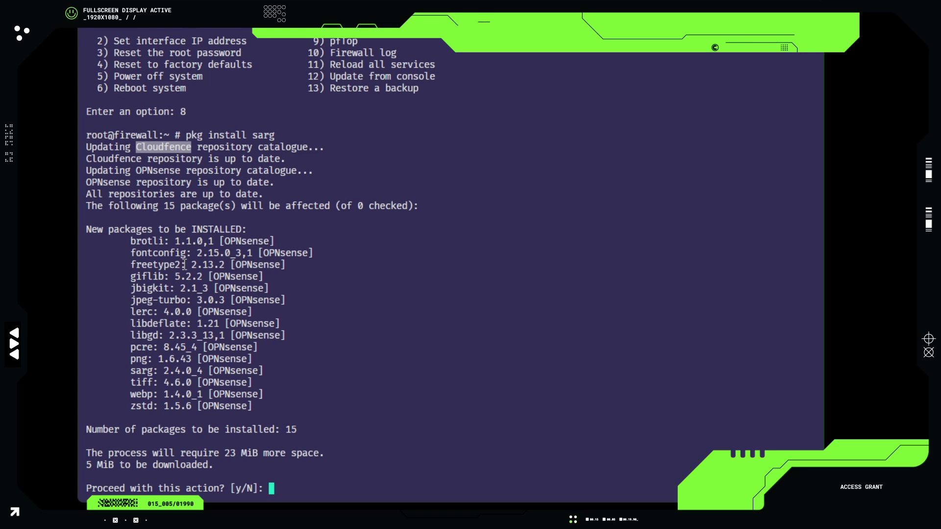
pyautogui.moveTo(222, 240); pyautogui.dragTo(255, 409)
pyautogui.click(256, 408)
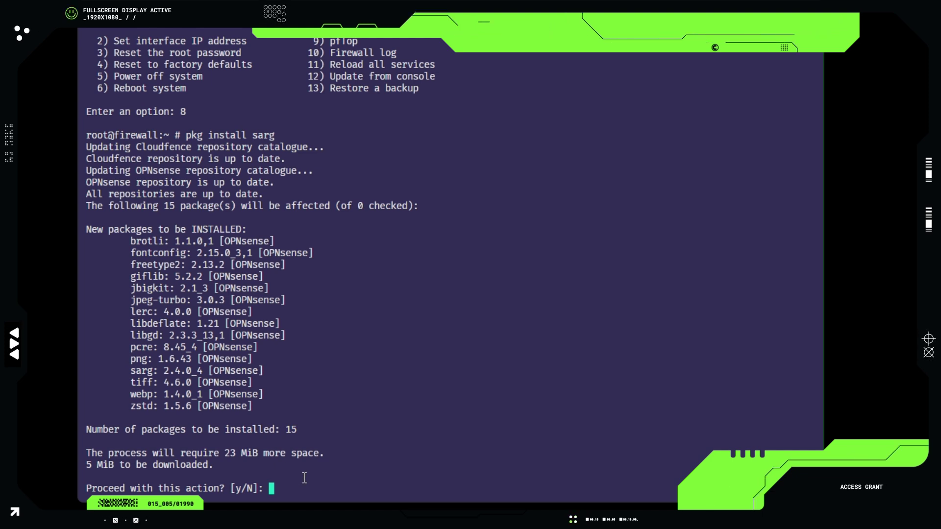
pyautogui.write('y')
pyautogui.press('Return')
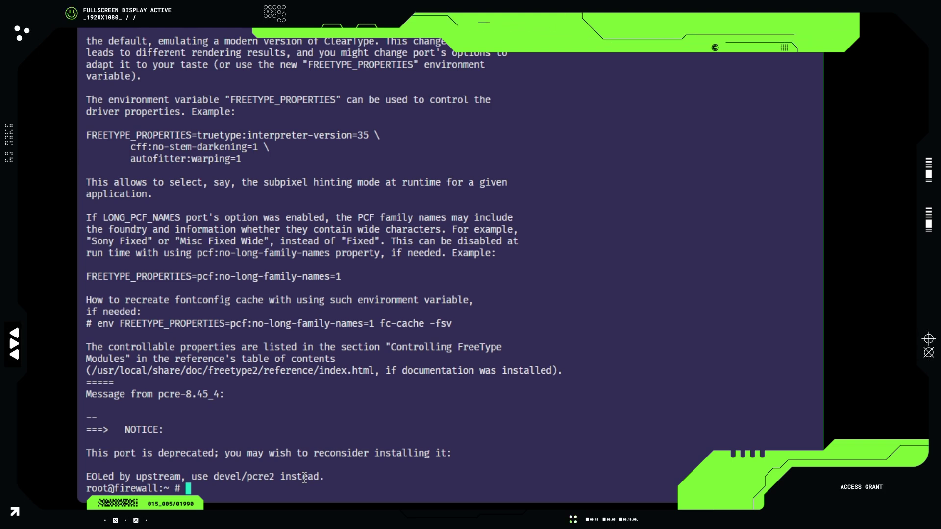
# - Change into /usr/local/etc/sarg, list its files and open sarg.conf in vi
pyautogui.write('cd ')
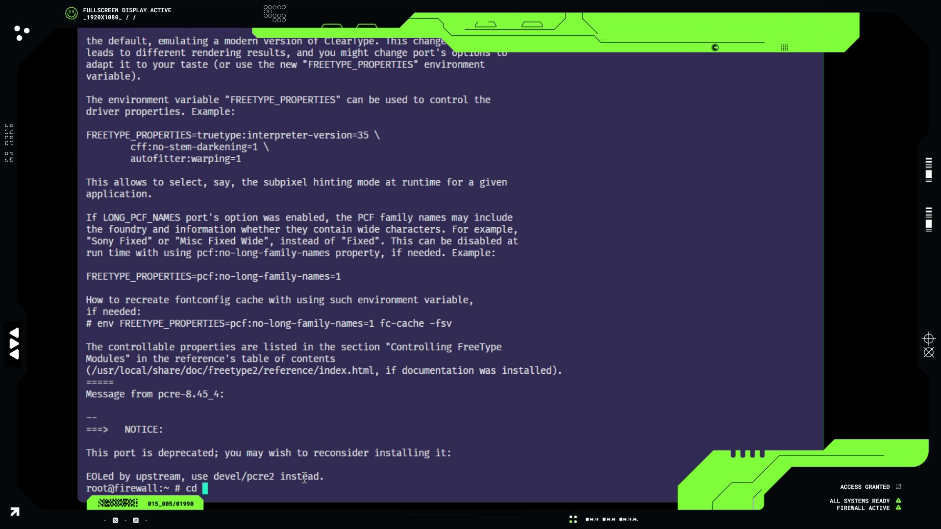
pyautogui.write('/usr/local/e')
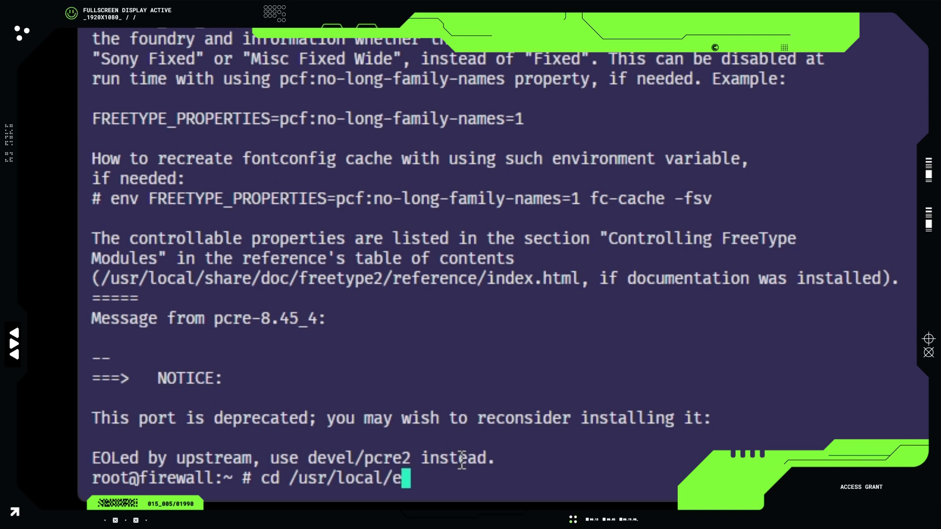
pyautogui.write('tc/sa')
pyautogui.write('r')
pyautogui.press('Tab')
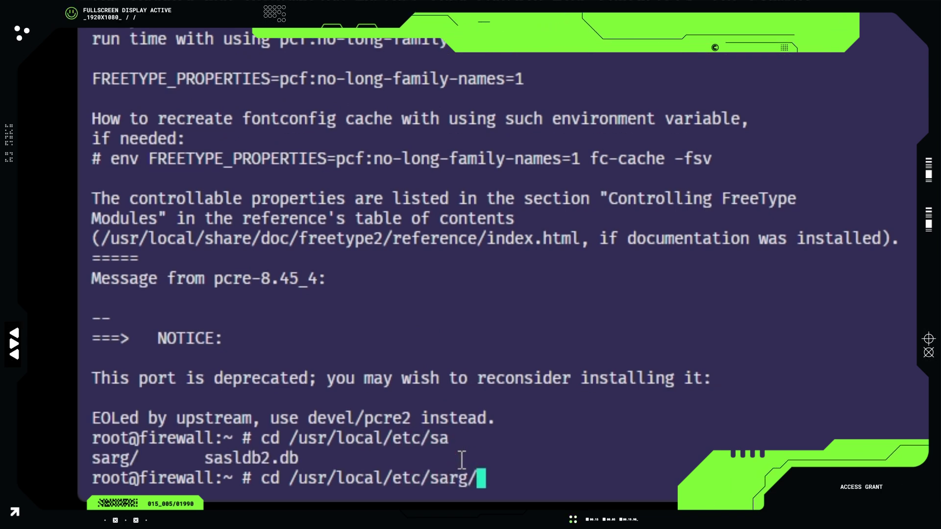
pyautogui.press('Return')
pyautogui.write('ls')
pyautogui.press('Return')
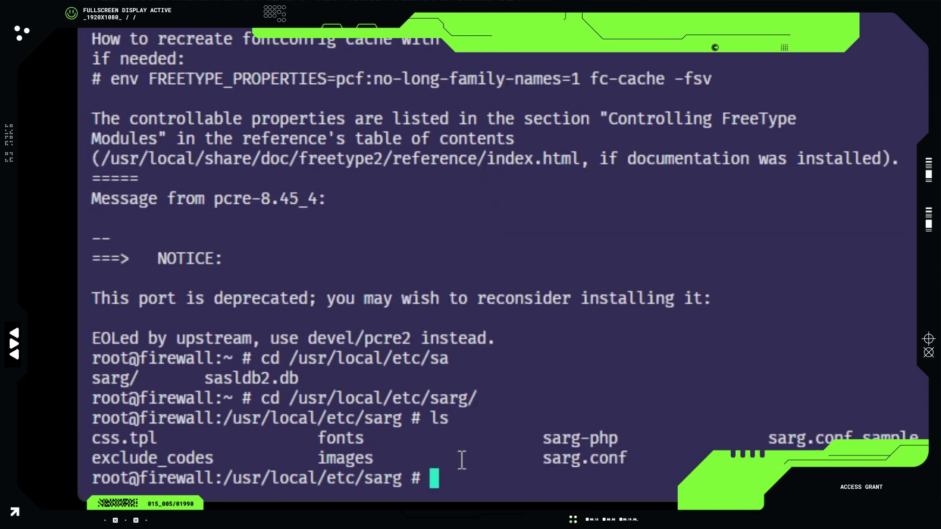
pyautogui.write('vi sarg')
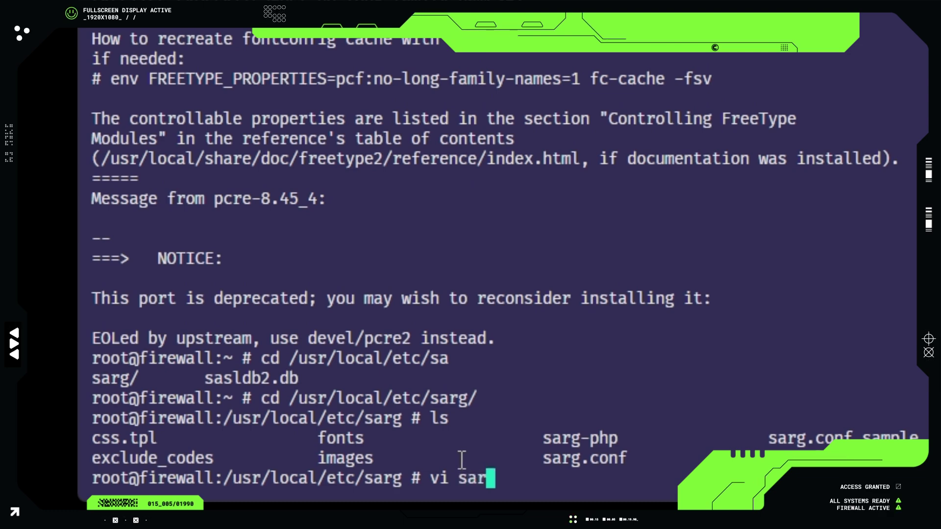
pyautogui.write('.conf')
pyautogui.press('Return')
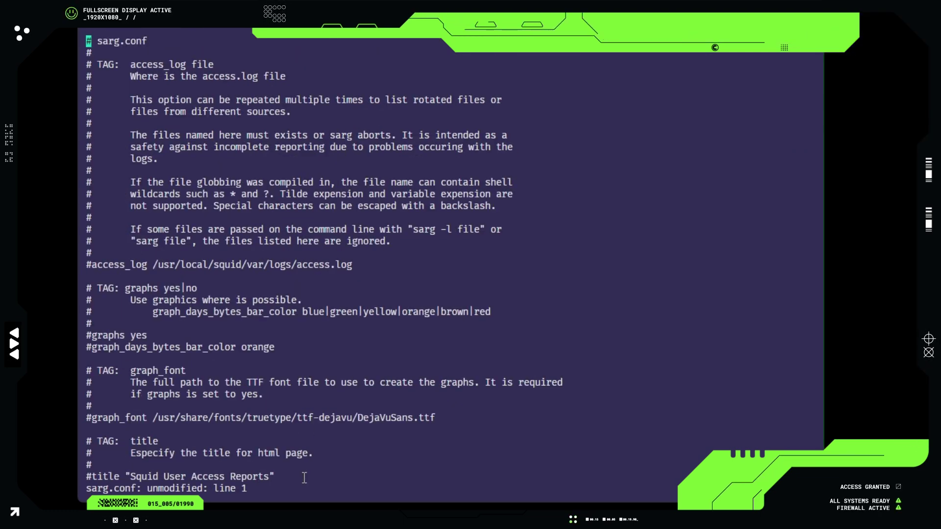
# - Uncomment access_log and set its path to /var/log/squid/access.log
pyautogui.press('Down')
pyautogui.press('Down')
pyautogui.press('Down')
pyautogui.press('Down')
pyautogui.press('Down')
pyautogui.press('Down')
pyautogui.press('Down')
pyautogui.press('Down')
pyautogui.press('Down')
pyautogui.press('Down')
pyautogui.press('Down')
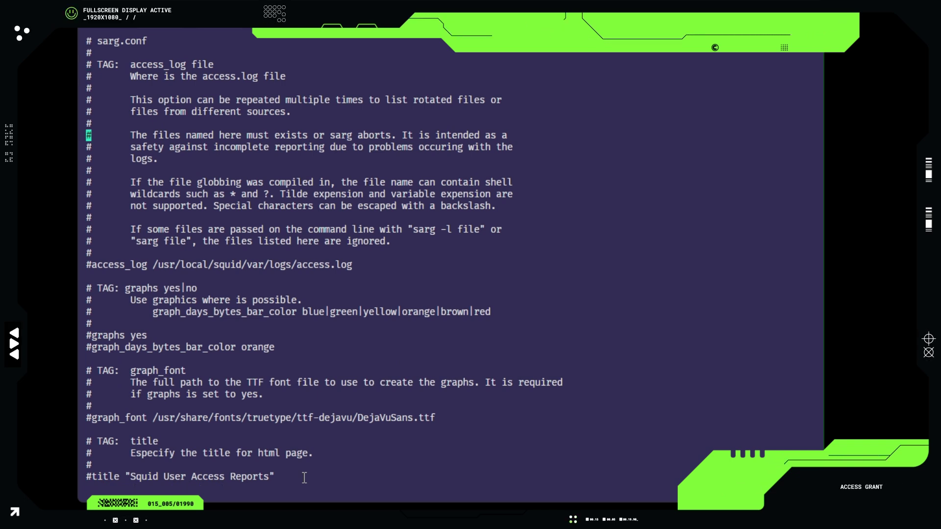
pyautogui.press('Down')
pyautogui.press('Down')
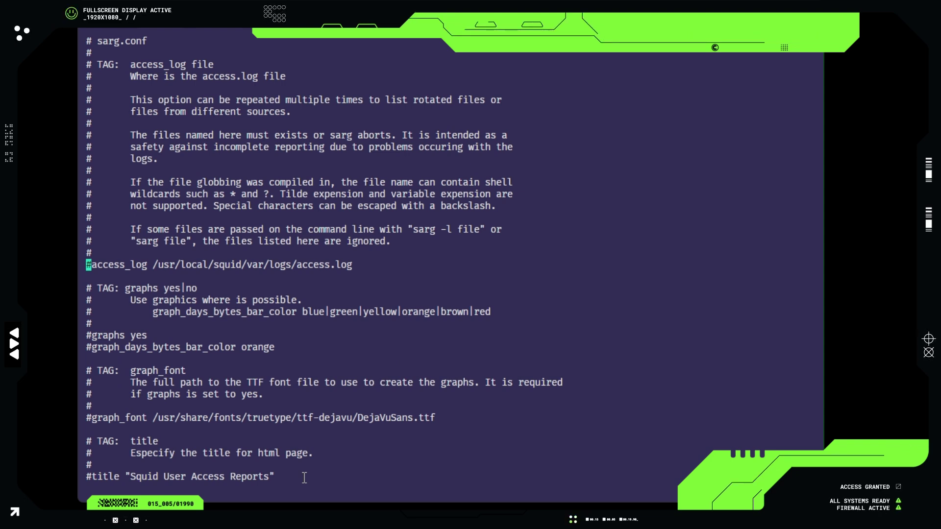
pyautogui.press('x')
pyautogui.press('Right')
pyautogui.press('Right')
pyautogui.press('Right')
pyautogui.press('Right')
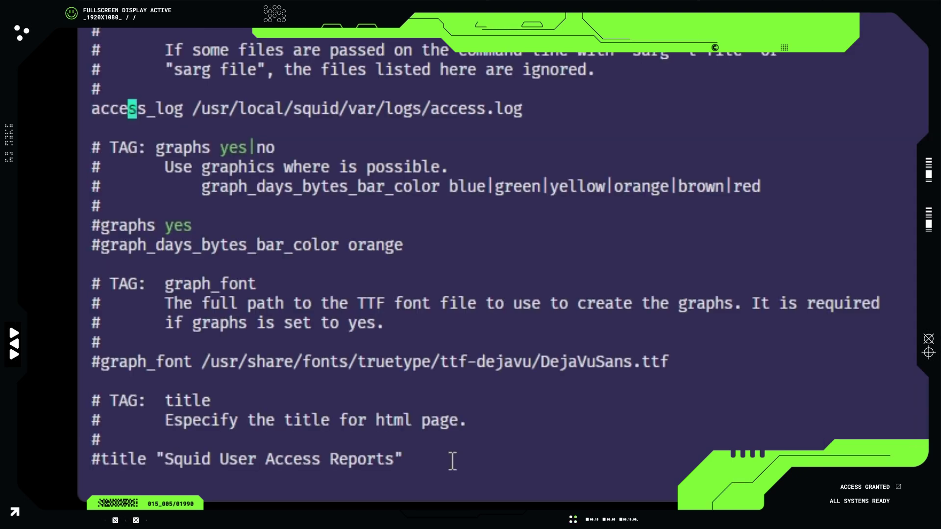
pyautogui.press('Right')
pyautogui.press('Right')
pyautogui.press('Right')
pyautogui.press('Right')
pyautogui.press('Right')
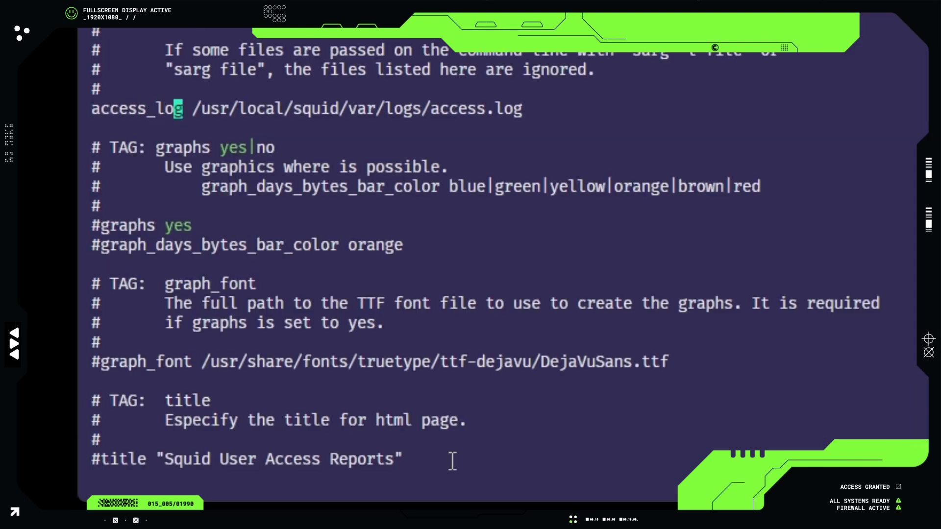
pyautogui.press('Right')
pyautogui.press('Right')
pyautogui.press('Right')
pyautogui.press('Right')
pyautogui.press('Right')
pyautogui.press('Right')
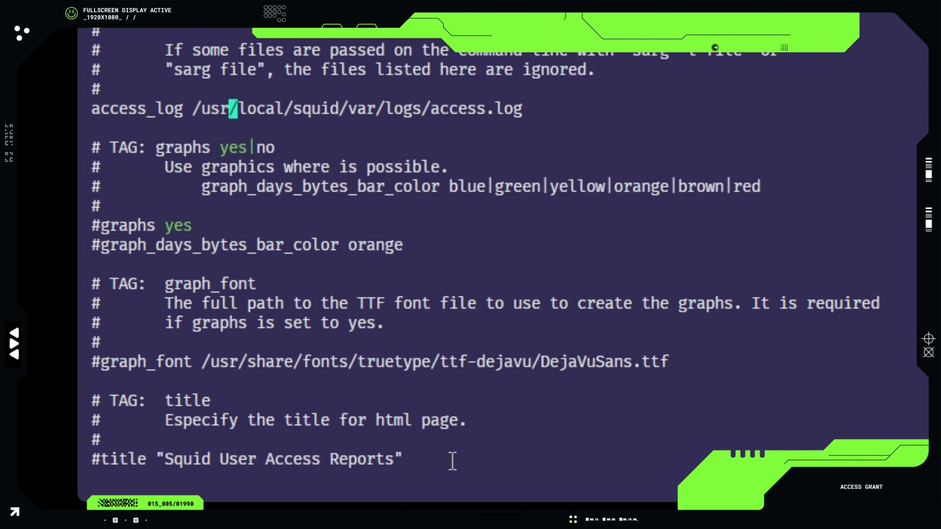
pyautogui.press('Left')
pyautogui.press('Left')
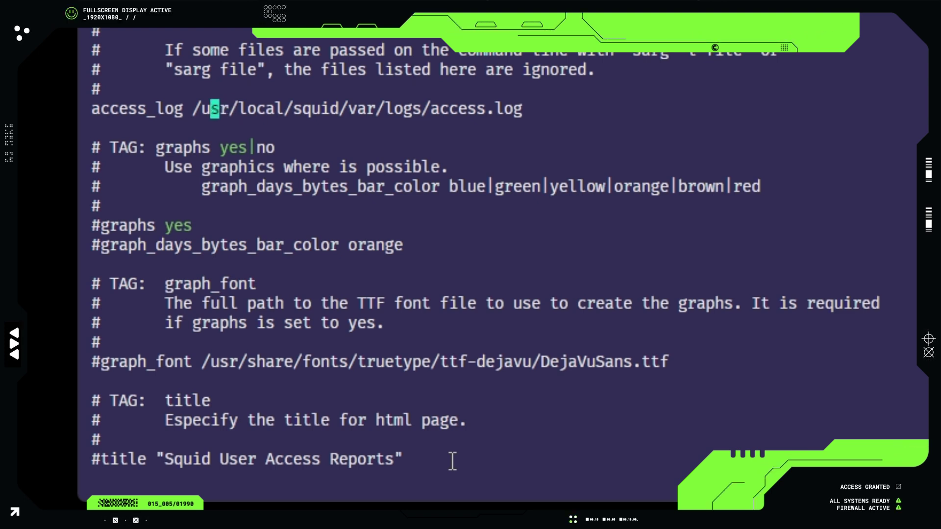
pyautogui.press('Left')
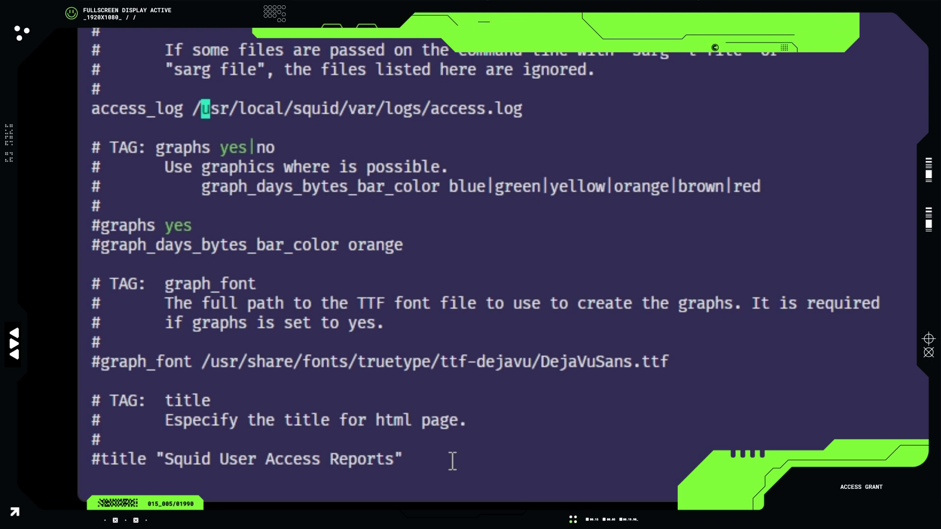
pyautogui.press('x')
pyautogui.press('x')
pyautogui.press('x')
pyautogui.press('x')
pyautogui.press('x')
pyautogui.press('x')
pyautogui.press('x')
pyautogui.press('x')
pyautogui.press('x')
pyautogui.press('x')
pyautogui.press('x')
pyautogui.press('x')
pyautogui.press('x')
pyautogui.press('x')
pyautogui.press('x')
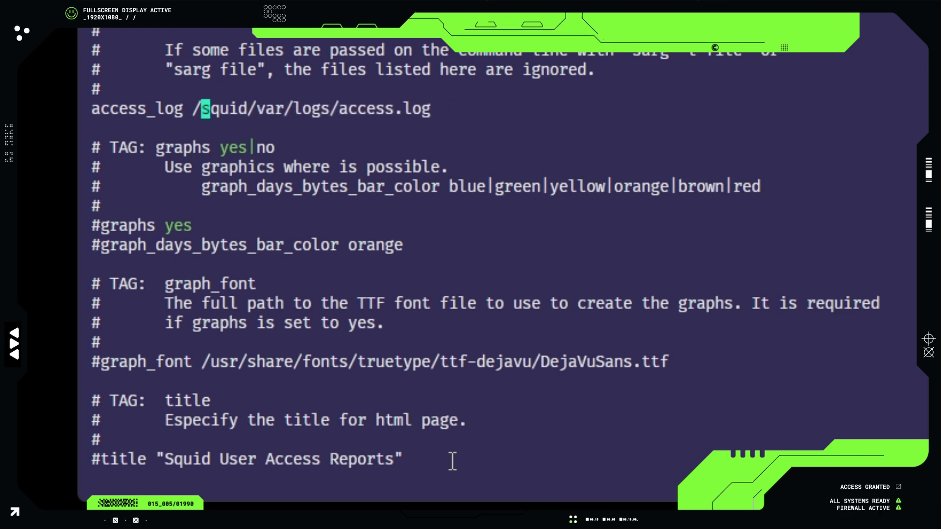
pyautogui.press('x')
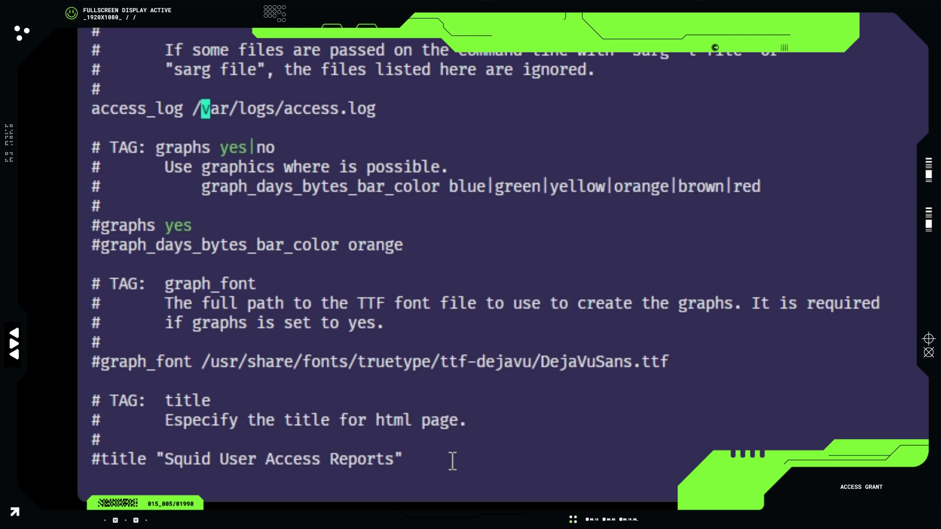
pyautogui.press('Right')
pyautogui.press('Right')
pyautogui.press('Right')
pyautogui.press('Right')
pyautogui.press('Right')
pyautogui.press('Right')
pyautogui.press('Right')
pyautogui.press('x')
pyautogui.press('Right')
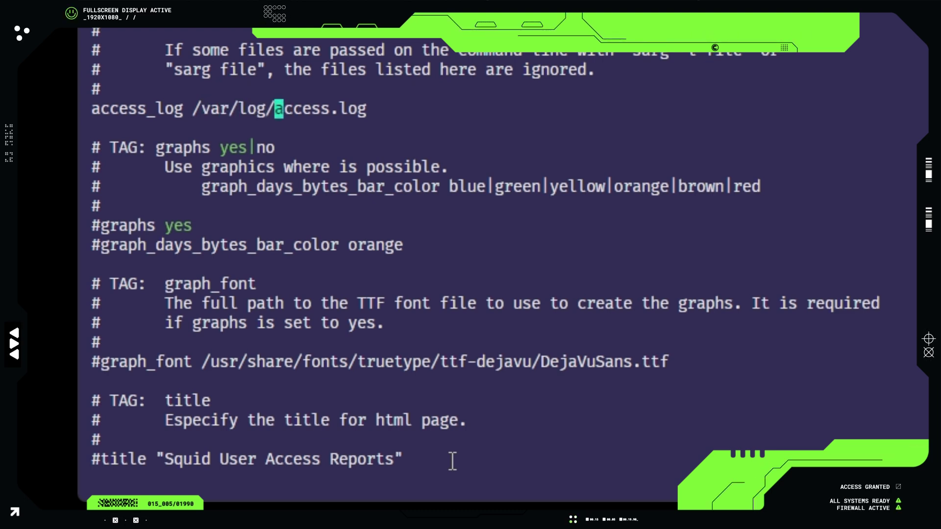
pyautogui.write('quid')
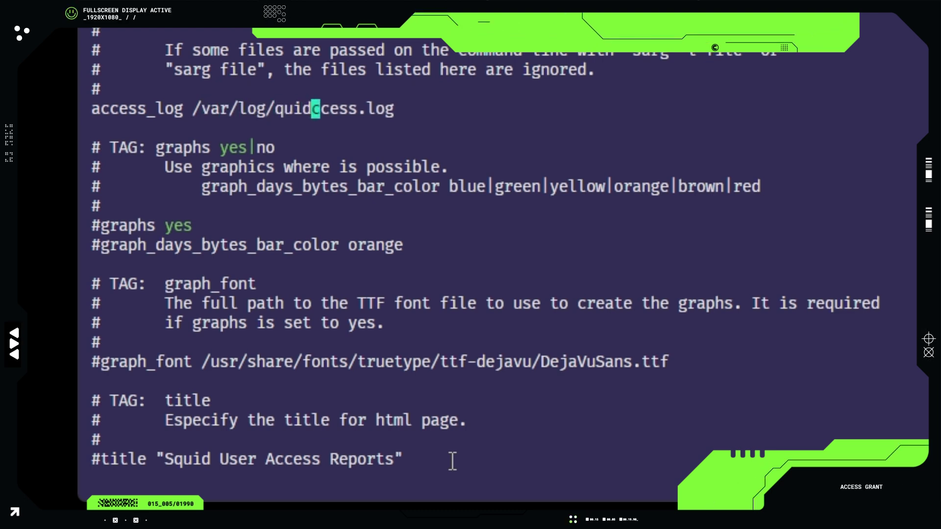
pyautogui.press('Escape')
pyautogui.write('u')
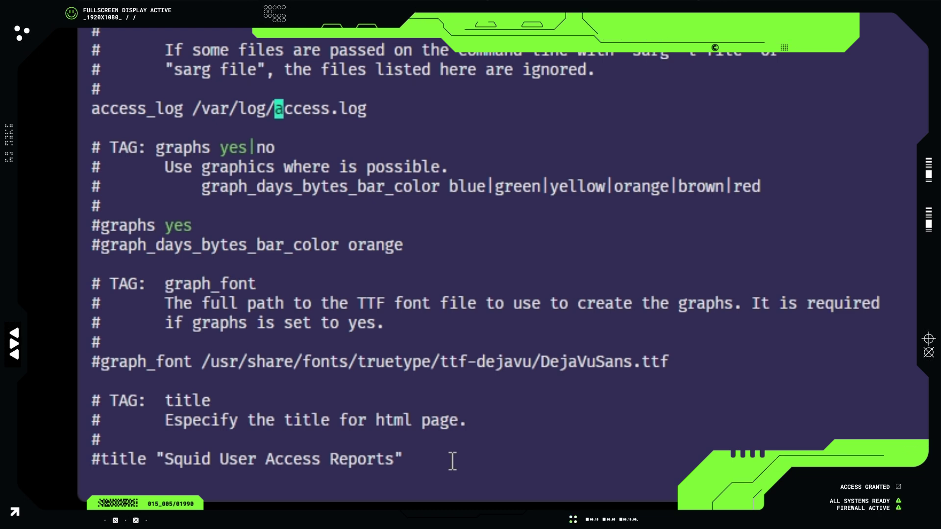
pyautogui.write('isquid/')
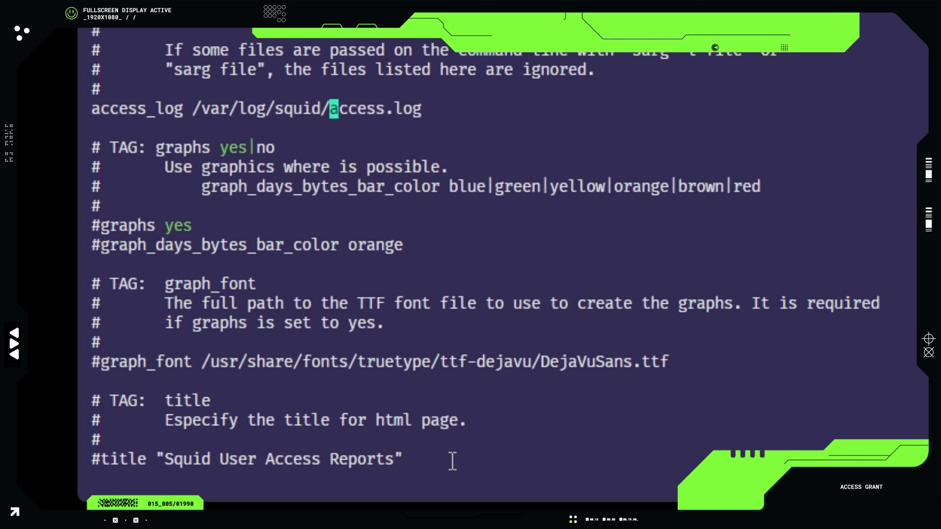
pyautogui.press('Escape')
# - Uncomment 'graphs yes' and the bar color line, changing orange to blue
pyautogui.press('Down')
pyautogui.press('Down')
pyautogui.press('Down')
pyautogui.press('Down')
pyautogui.press('Down')
pyautogui.press('Down')
pyautogui.press('Left')
pyautogui.press('Left')
pyautogui.press('Left')
pyautogui.press('Left')
pyautogui.press('Left')
pyautogui.press('Left')
pyautogui.press('Left')
pyautogui.press('Left')
pyautogui.press('Left')
pyautogui.press('Left')
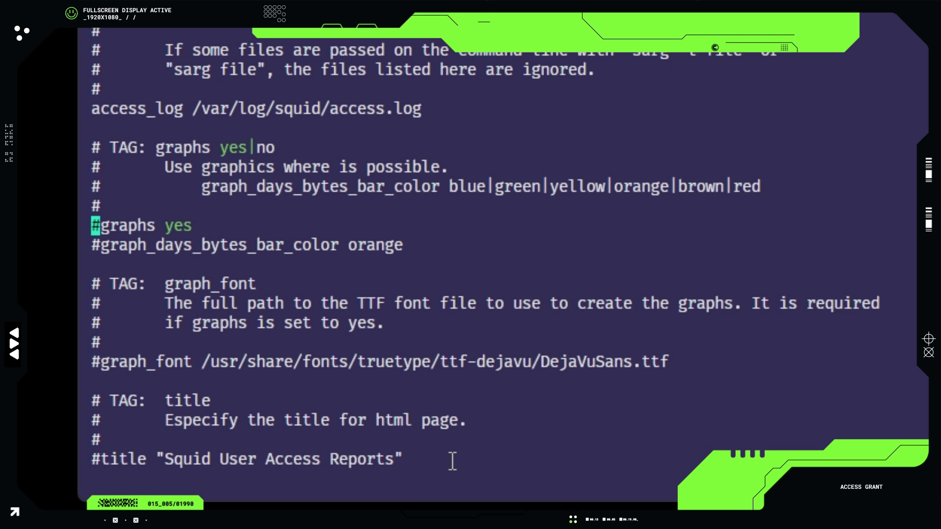
pyautogui.press('x')
pyautogui.press('Down')
pyautogui.press('x')
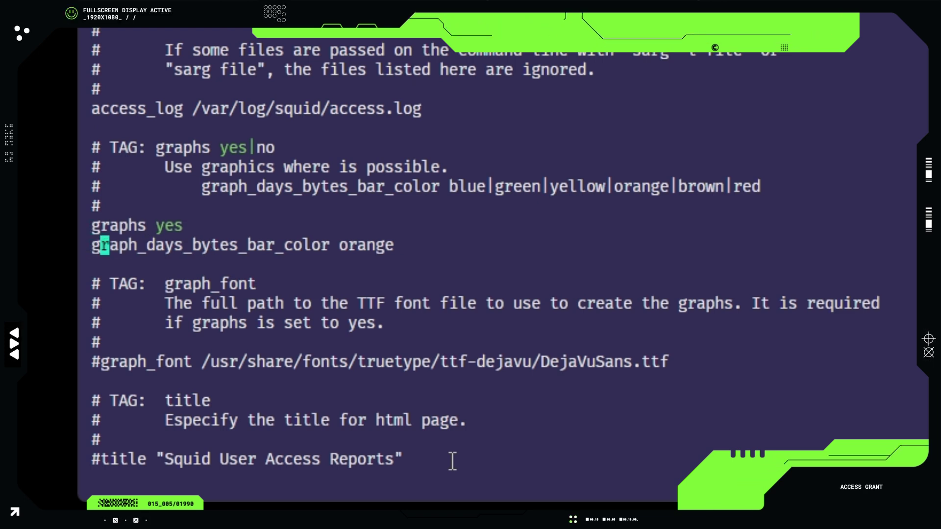
pyautogui.press('Right')
pyautogui.press('Right')
pyautogui.press('Right')
pyautogui.press('Right')
pyautogui.press('Right')
pyautogui.press('Right')
pyautogui.press('Right')
pyautogui.press('Right')
pyautogui.press('Right')
pyautogui.press('Right')
pyautogui.press('Right')
pyautogui.press('Right')
pyautogui.press('Right')
pyautogui.press('Right')
pyautogui.press('Right')
pyautogui.press('Right')
pyautogui.press('Right')
pyautogui.press('Right')
pyautogui.press('Right')
pyautogui.press('Right')
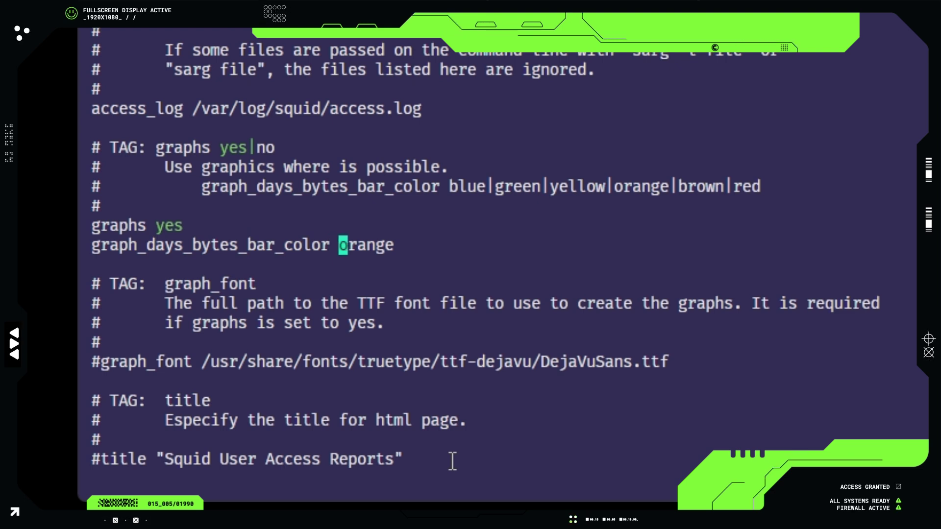
pyautogui.write('cwblue')
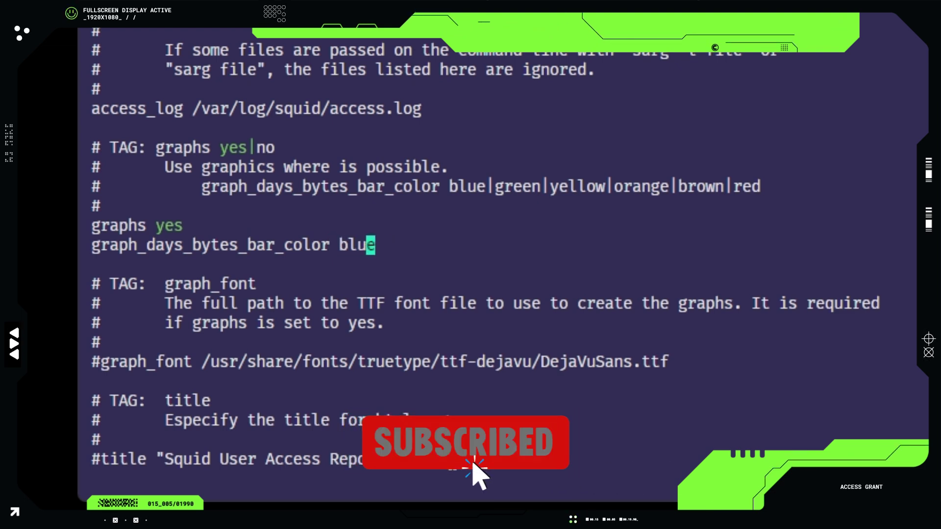
pyautogui.press('Escape')
# - Uncomment the title setting and set it to 'Relatorios Squid no OPNsense'
pyautogui.press('Down')
pyautogui.press('Down')
pyautogui.press('Down')
pyautogui.press('Down')
pyautogui.press('Down')
pyautogui.press('Down')
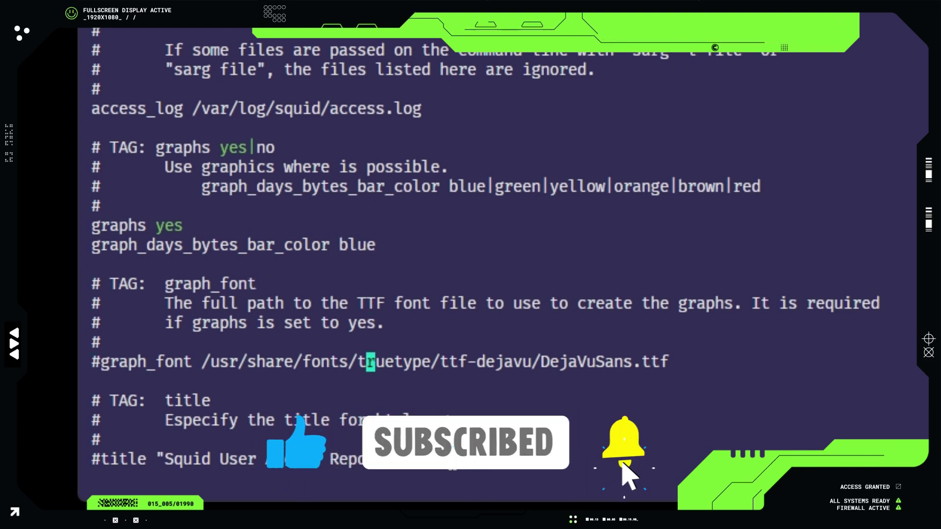
pyautogui.press('Down')
pyautogui.press('Down')
pyautogui.press('Down')
pyautogui.press('Down')
pyautogui.press('Down')
pyautogui.press('Down')
pyautogui.press('Up')
pyautogui.press('Left')
pyautogui.press('Left')
pyautogui.press('Left')
pyautogui.press('Left')
pyautogui.press('Left')
pyautogui.press('Left')
pyautogui.press('Left')
pyautogui.press('Left')
pyautogui.press('Left')
pyautogui.press('Left')
pyautogui.press('Left')
pyautogui.press('Left')
pyautogui.press('Left')
pyautogui.press('Left')
pyautogui.press('Left')
pyautogui.press('Left')
pyautogui.press('Left')
pyautogui.press('Left')
pyautogui.press('Left')
pyautogui.press('Left')
pyautogui.press('Left')
pyautogui.press('Left')
pyautogui.press('x')
pyautogui.press('Right')
pyautogui.press('Right')
pyautogui.press('Right')
pyautogui.press('Right')
pyautogui.press('Right')
pyautogui.press('Right')
pyautogui.press('Right')
pyautogui.press('Right')
pyautogui.press('Right')
pyautogui.press('Right')
pyautogui.press('Right')
pyautogui.press('Right')
pyautogui.press('Right')
pyautogui.press('Right')
pyautogui.press('Right')
pyautogui.press('Right')
pyautogui.press('Left')
pyautogui.press('Left')
pyautogui.press('Left')
pyautogui.press('Left')
pyautogui.press('Left')
pyautogui.press('Left')
pyautogui.press('Left')
pyautogui.press('Left')
pyautogui.press('Left')
pyautogui.press('x')
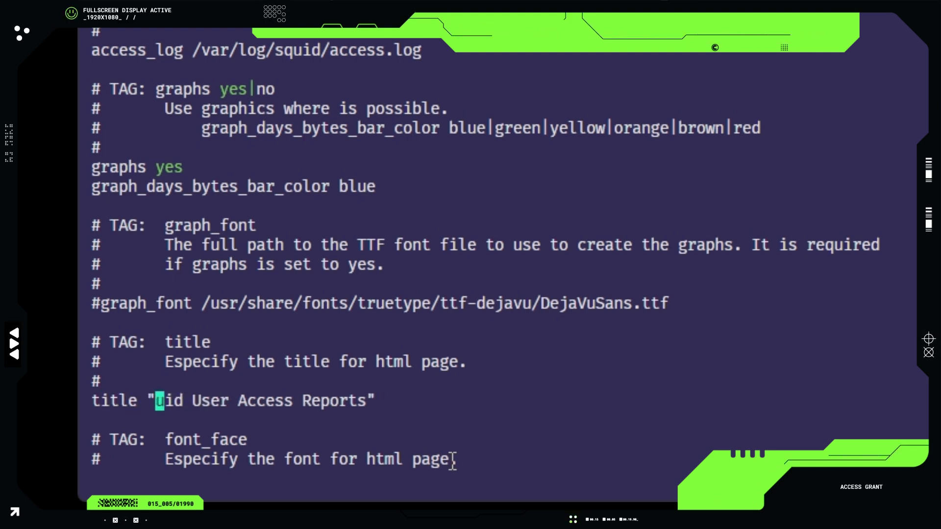
pyautogui.press('x')
pyautogui.press('x')
pyautogui.press('x')
pyautogui.press('x')
pyautogui.press('x')
pyautogui.press('x')
pyautogui.press('x')
pyautogui.press('x')
pyautogui.press('x')
pyautogui.press('x')
pyautogui.press('x')
pyautogui.press('x')
pyautogui.press('x')
pyautogui.press('x')
pyautogui.press('x')
pyautogui.press('x')
pyautogui.press('x')
pyautogui.press('x')
pyautogui.press('x')
pyautogui.press('x')
pyautogui.write('x')
pyautogui.write('iRelato')
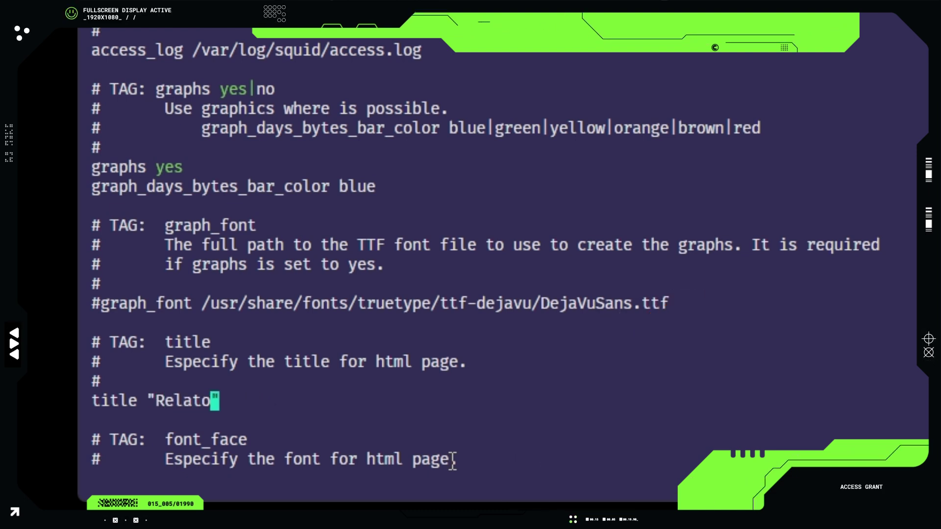
pyautogui.write('rios Squd')
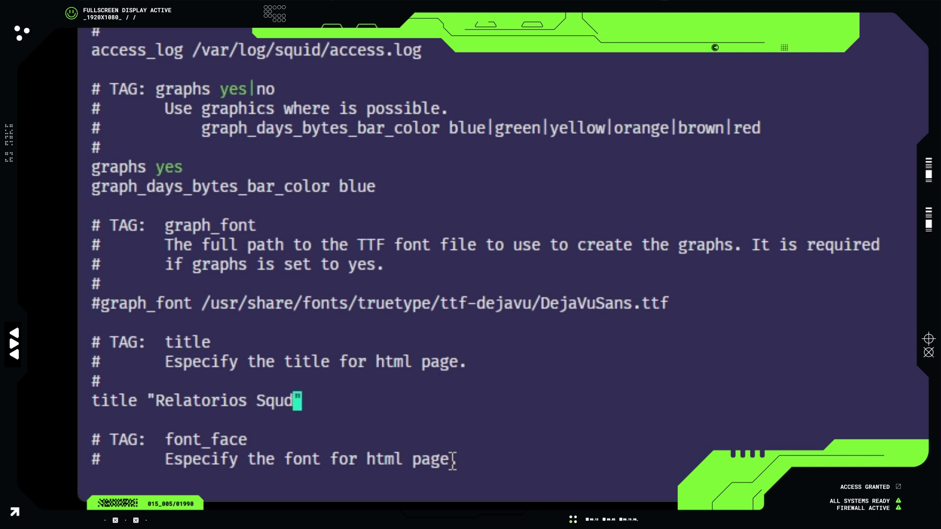
pyautogui.press('BackSpace')
pyautogui.write('id ')
pyautogui.write('no OPNsense')
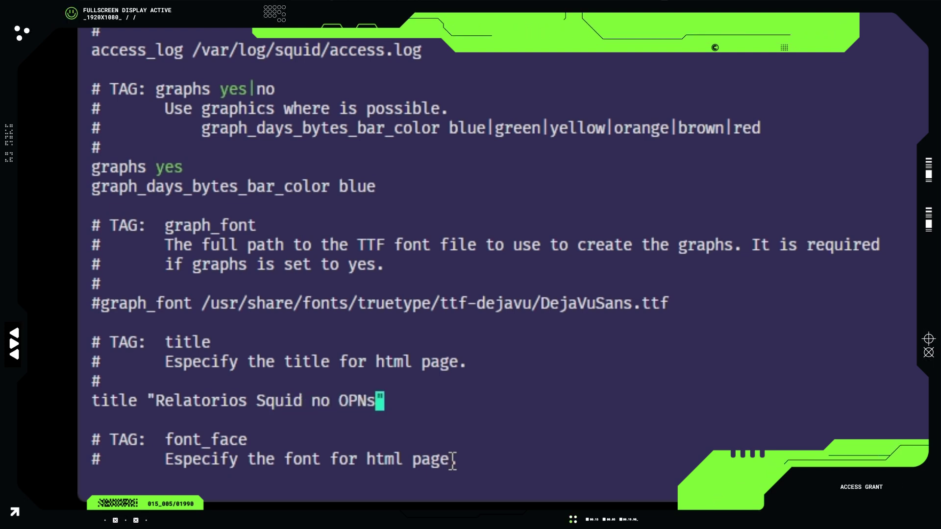
pyautogui.press('Escape')
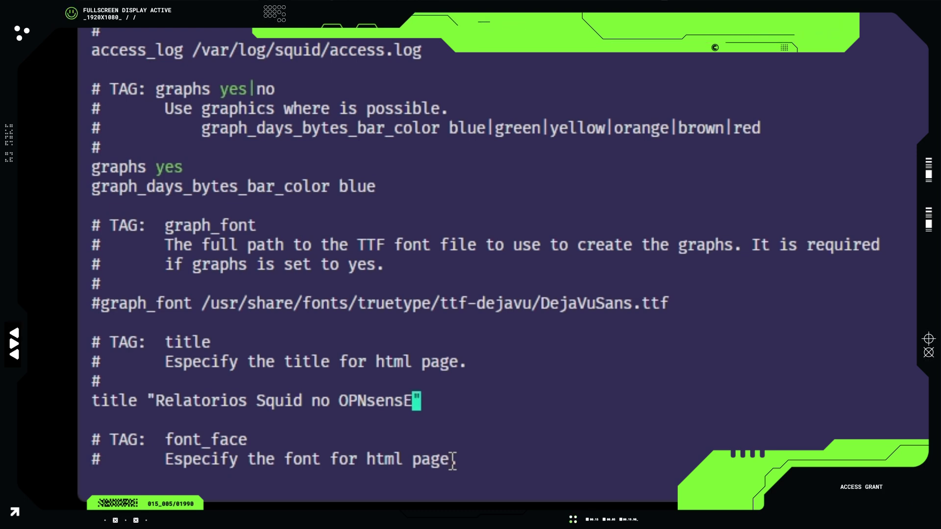
pyautogui.press('u')
pyautogui.press('j')
pyautogui.press('j')
pyautogui.press('j')
pyautogui.press('j')
pyautogui.press('j')
pyautogui.press('j')
pyautogui.press('j')
pyautogui.press('j')
pyautogui.press('j')
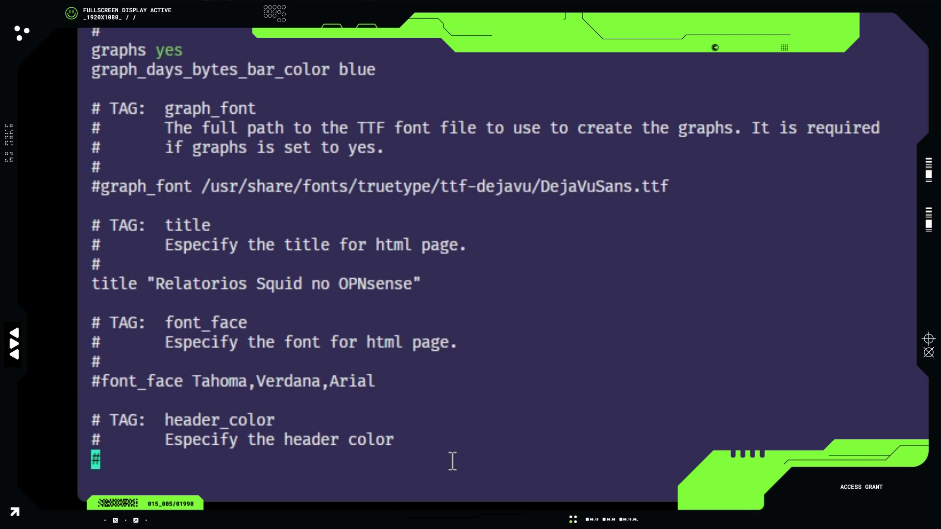
# - Uncomment the header_color darkblue setting in sarg.conf
pyautogui.press('j')
pyautogui.press('j')
pyautogui.press('j')
pyautogui.press('j')
pyautogui.press('j')
pyautogui.press('k')
pyautogui.press('k')
pyautogui.press('k')
pyautogui.press('k')
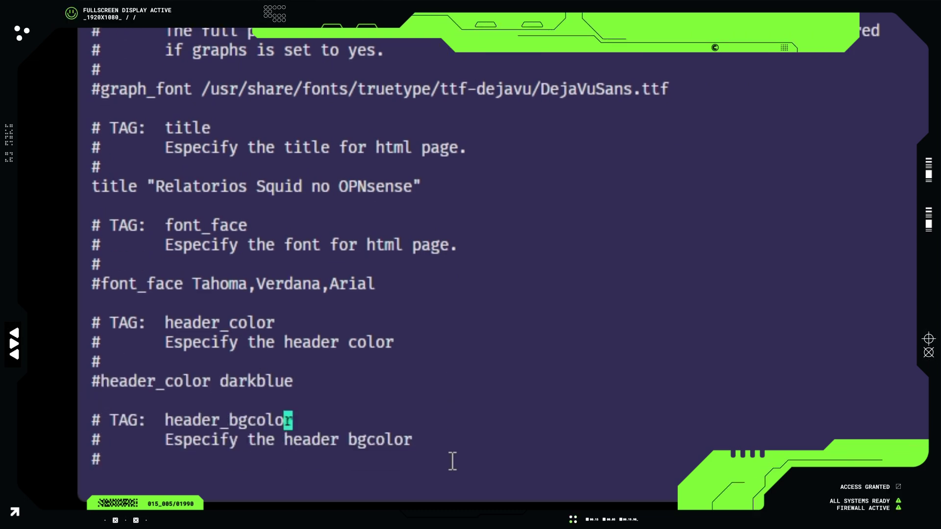
pyautogui.press('h')
pyautogui.press('h')
pyautogui.press('h')
pyautogui.press('h')
pyautogui.press('h')
pyautogui.press('h')
pyautogui.press('h')
pyautogui.press('h')
pyautogui.press('h')
pyautogui.press('b')
pyautogui.press('b')
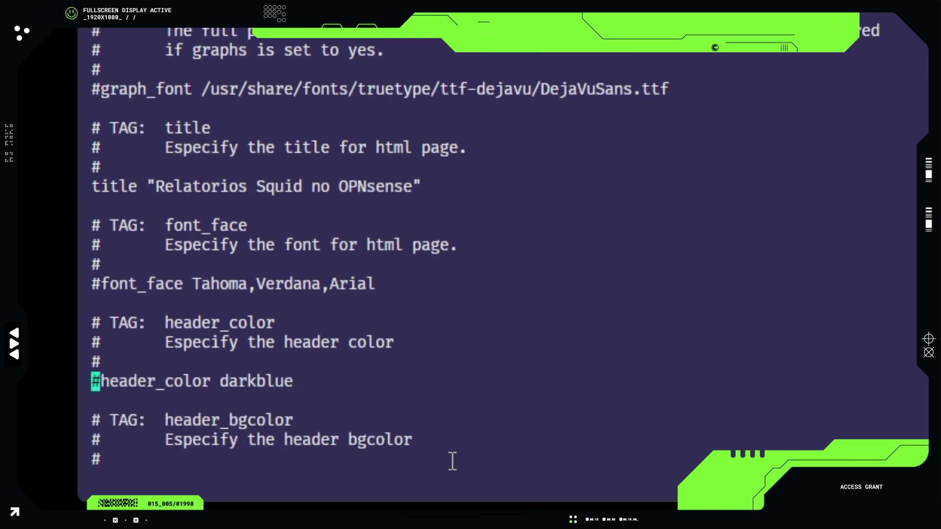
pyautogui.press('x')
# - Move down to the output_dir line and uncomment it
pyautogui.press('j')
pyautogui.press('j')
pyautogui.press('j')
pyautogui.press('j')
pyautogui.press('j')
pyautogui.press('j')
pyautogui.press('j')
pyautogui.press('j')
pyautogui.press('j')
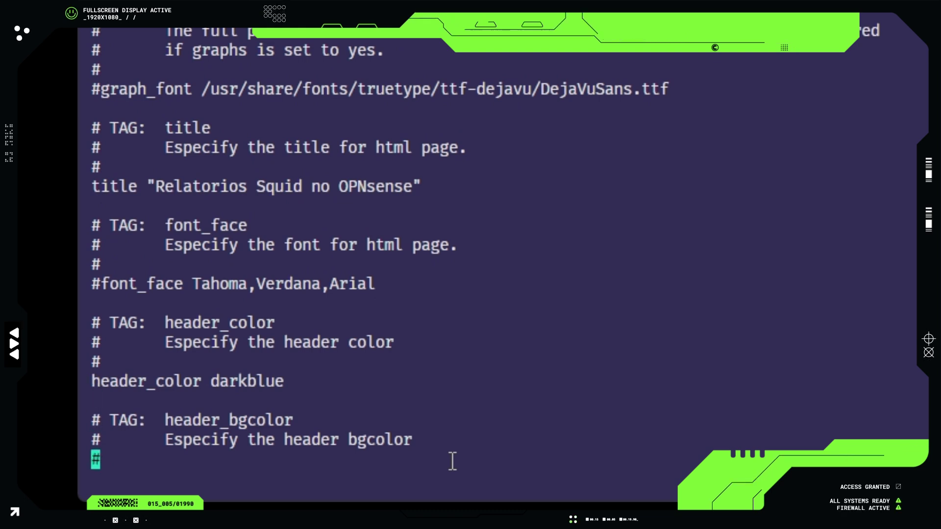
pyautogui.press('j')
pyautogui.press('j')
pyautogui.press('j')
pyautogui.press('j')
pyautogui.press('j')
pyautogui.press('j')
pyautogui.press('j')
pyautogui.press('j')
pyautogui.press('j')
pyautogui.press('j')
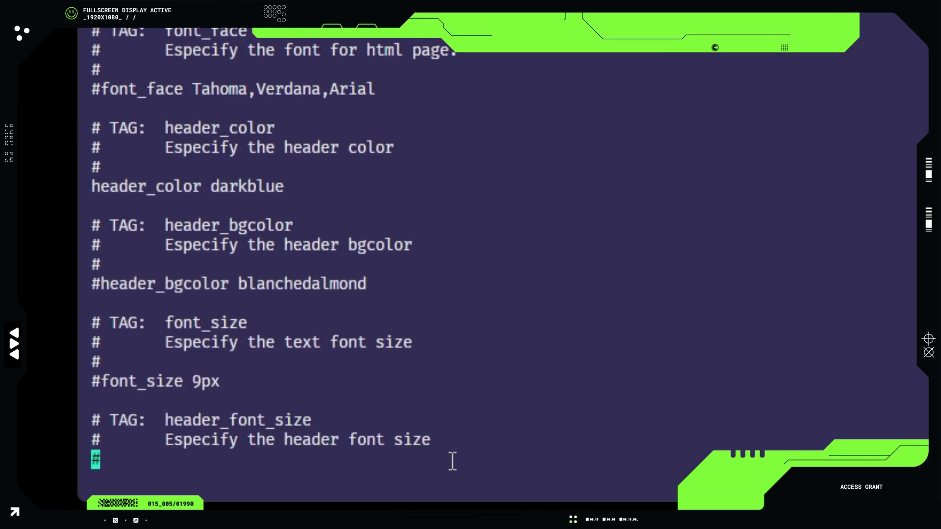
pyautogui.press('j')
pyautogui.press('j')
pyautogui.press('j')
pyautogui.press('j')
pyautogui.press('j')
pyautogui.press('j')
pyautogui.press('j')
pyautogui.press('j')
pyautogui.press('j')
pyautogui.press('j')
pyautogui.press('j')
pyautogui.press('j')
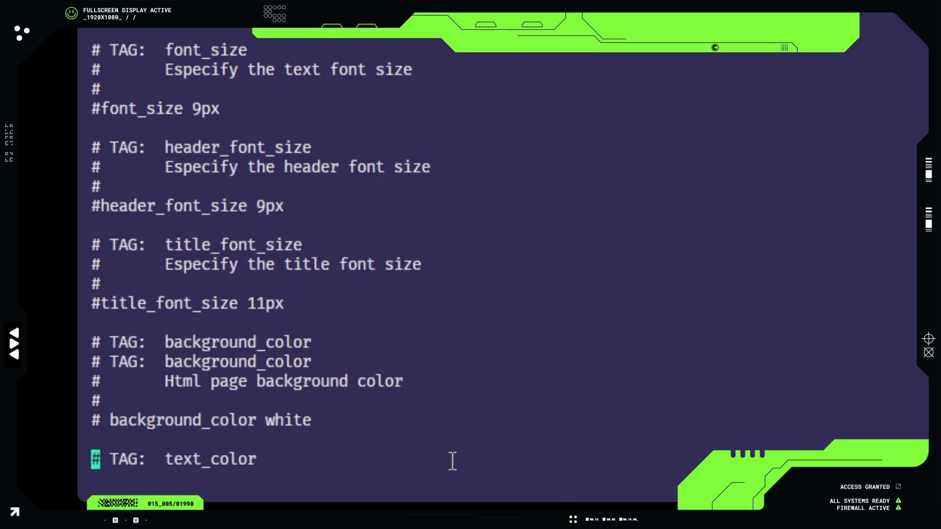
pyautogui.press('j')
pyautogui.press('j')
pyautogui.press('j')
pyautogui.press('j')
pyautogui.press('j')
pyautogui.press('j')
pyautogui.press('j')
pyautogui.press('j')
pyautogui.press('j')
pyautogui.press('j')
pyautogui.press('j')
pyautogui.press('j')
pyautogui.press('j')
pyautogui.press('j')
pyautogui.press('j')
pyautogui.press('j')
pyautogui.press('j')
pyautogui.press('j')
pyautogui.press('j')
pyautogui.press('j')
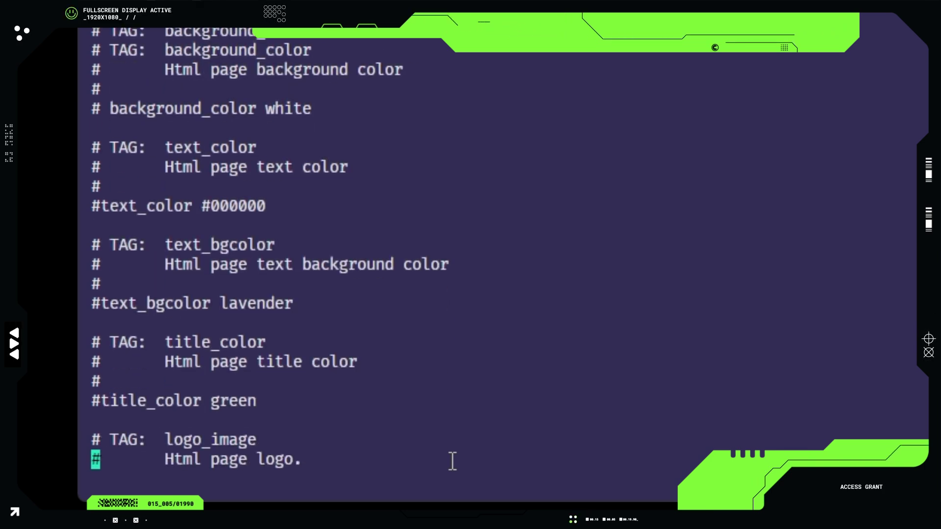
pyautogui.press('j')
pyautogui.press('j')
pyautogui.press('j')
pyautogui.press('j')
pyautogui.press('j')
pyautogui.press('j')
pyautogui.press('j')
pyautogui.press('j')
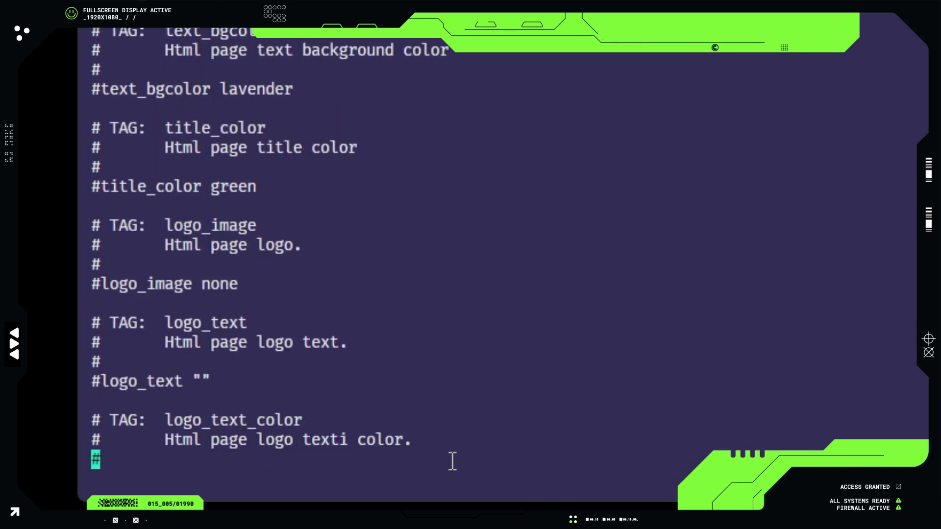
pyautogui.press('j')
pyautogui.press('j')
pyautogui.press('j')
pyautogui.press('j')
pyautogui.press('j')
pyautogui.press('j')
pyautogui.press('j')
pyautogui.press('j')
pyautogui.press('j')
pyautogui.press('j')
pyautogui.press('j')
pyautogui.press('j')
pyautogui.press('j')
pyautogui.press('j')
pyautogui.press('j')
pyautogui.press('j')
pyautogui.press('j')
pyautogui.press('j')
pyautogui.press('j')
pyautogui.press('j')
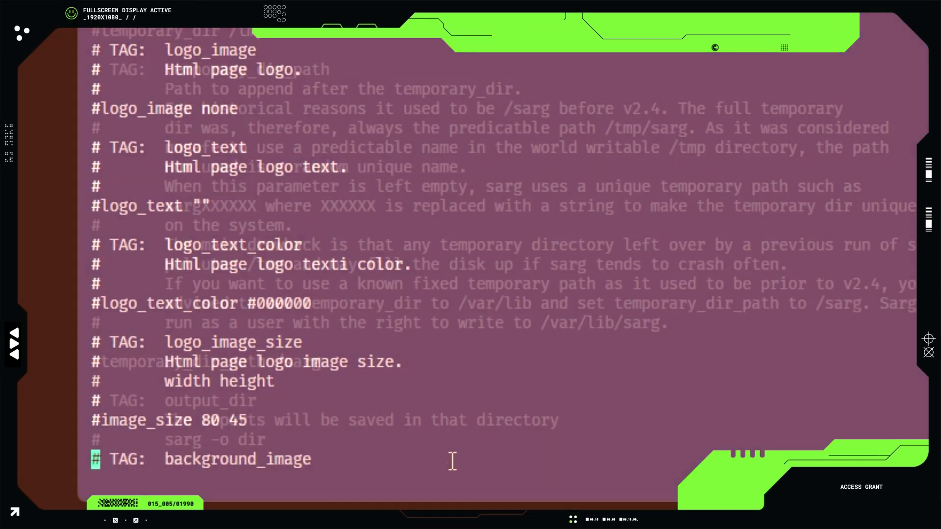
pyautogui.press('j')
pyautogui.press('j')
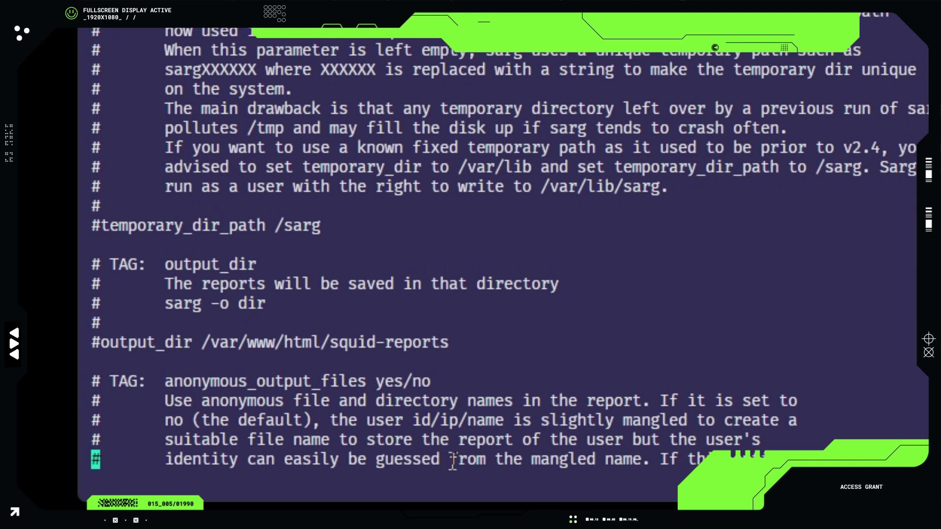
pyautogui.press('k')
pyautogui.press('k')
pyautogui.press('k')
pyautogui.press('k')
pyautogui.press('k')
pyautogui.press('k')
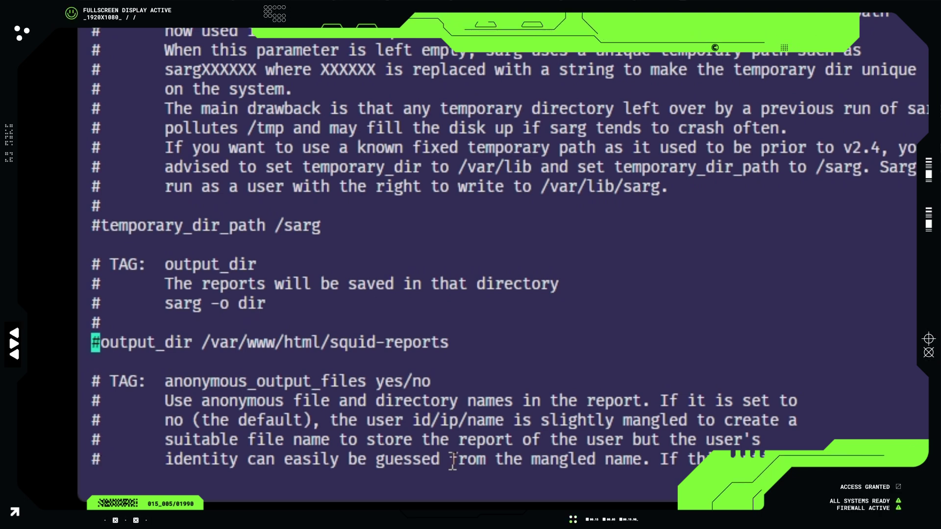
pyautogui.press('x')
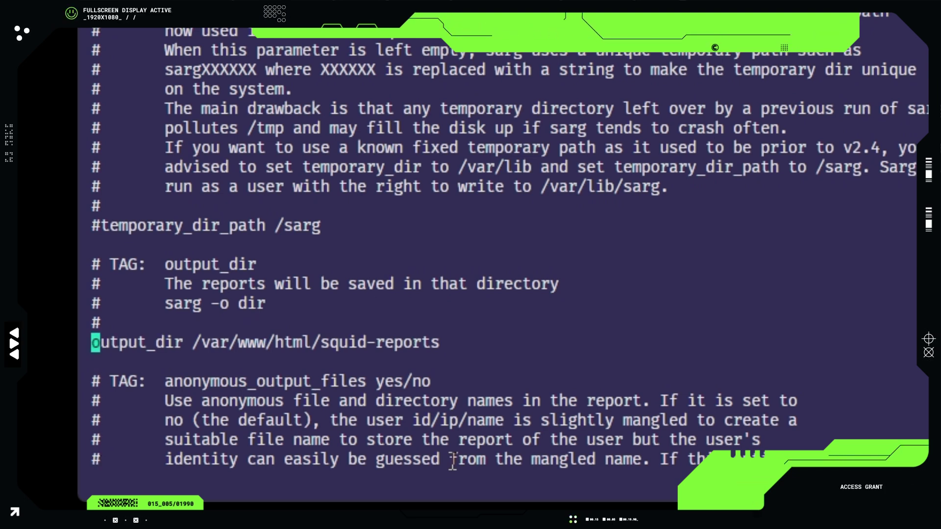
# - Change the output_dir path to /usr/local/www/html/squid-reports and copy it
pyautogui.press('l')
pyautogui.press('l')
pyautogui.press('e')
pyautogui.press('w')
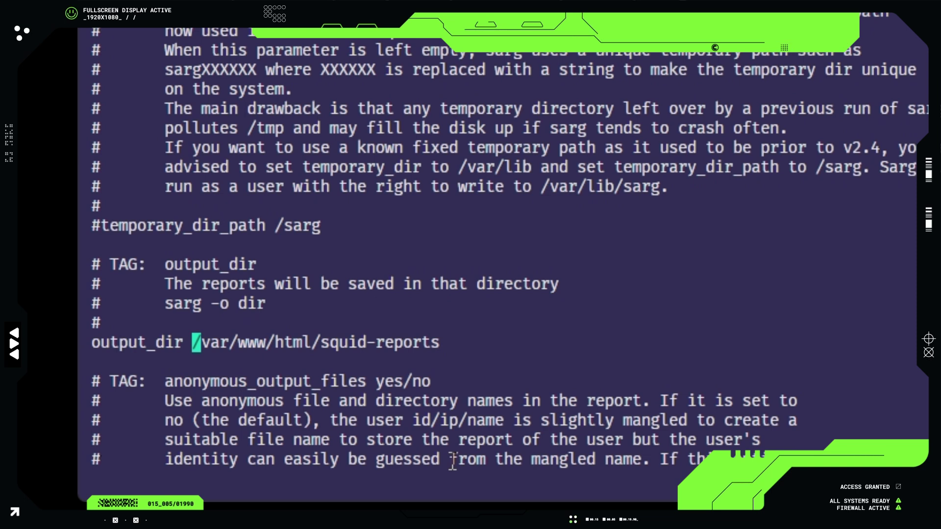
pyautogui.press('l')
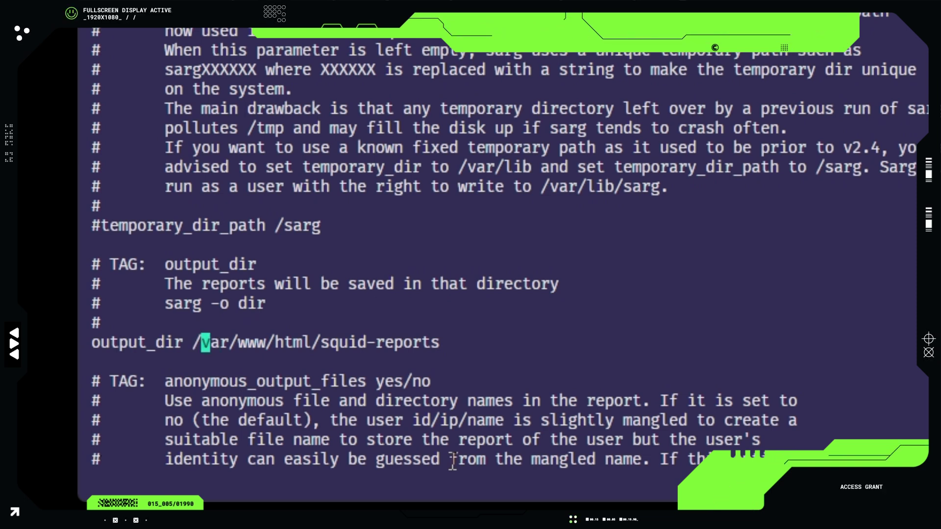
pyautogui.write('cw')
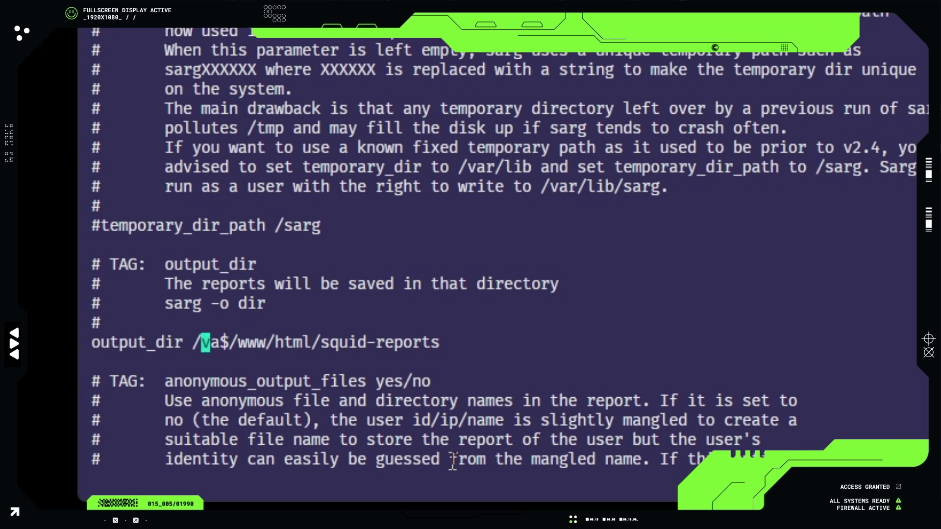
pyautogui.write('usr')
pyautogui.press('Right')
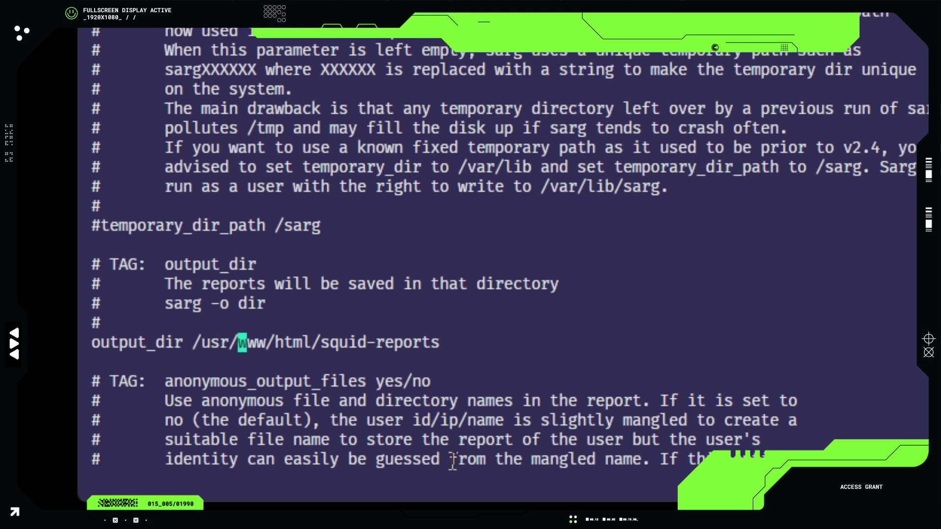
pyautogui.write('ir /usr/local/')
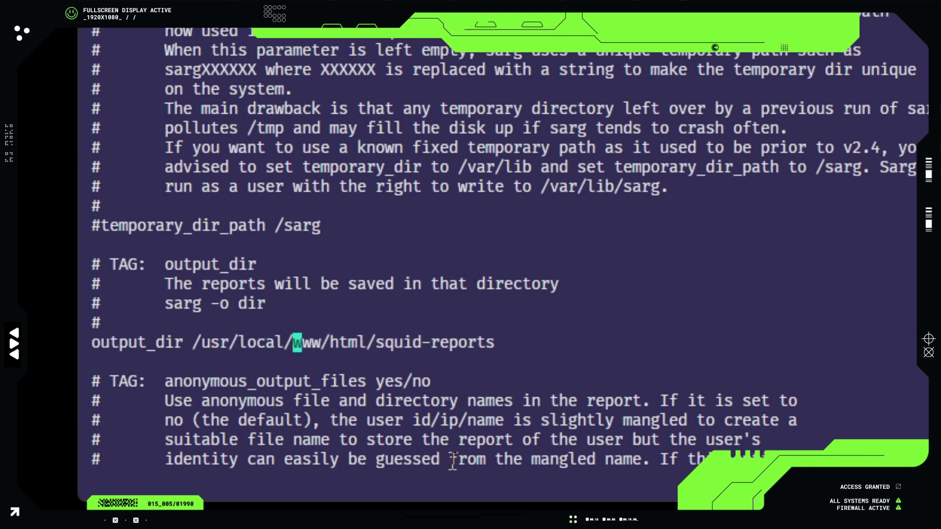
pyautogui.press('Right')
pyautogui.press('Right')
pyautogui.press('Right')
pyautogui.press('Right')
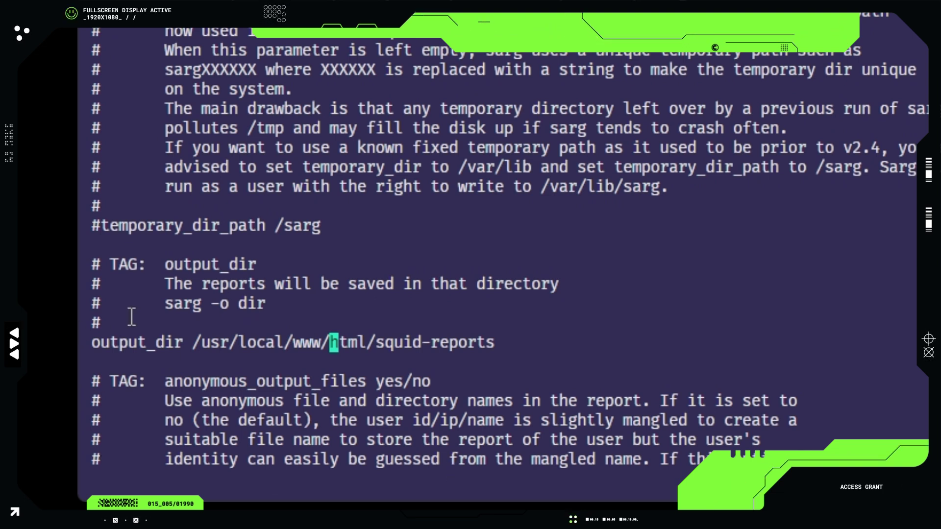
pyautogui.moveTo(192, 343); pyautogui.dragTo(497, 351)
pyautogui.click(500, 347)
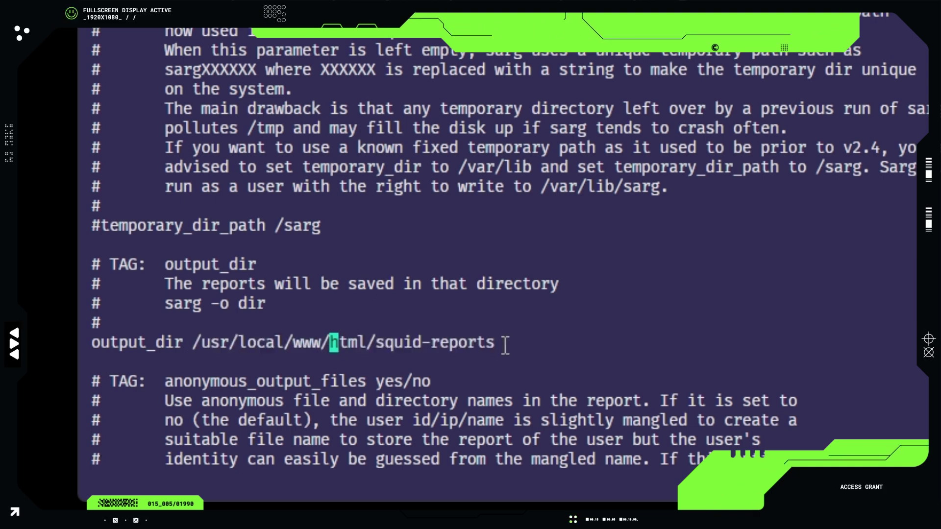
# - Save and quit sarg.conf with :wq, then run mkdir on the copied report path
pyautogui.write(':wq')
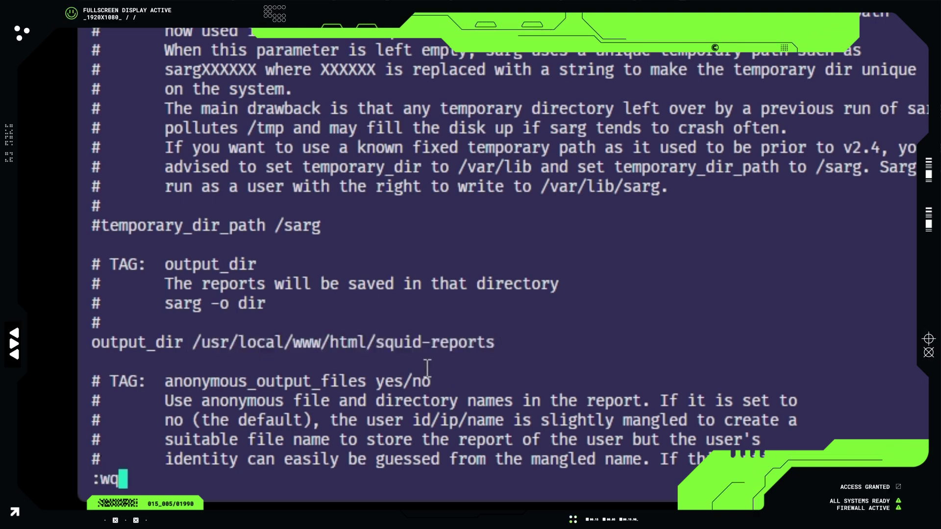
pyautogui.press('Return')
pyautogui.write('mkdir')
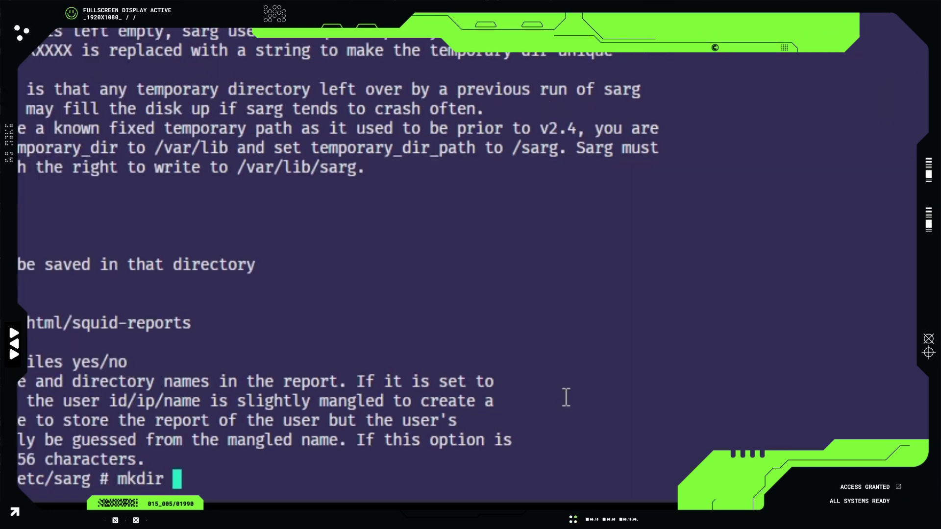
pyautogui.middleClick(619, 380)
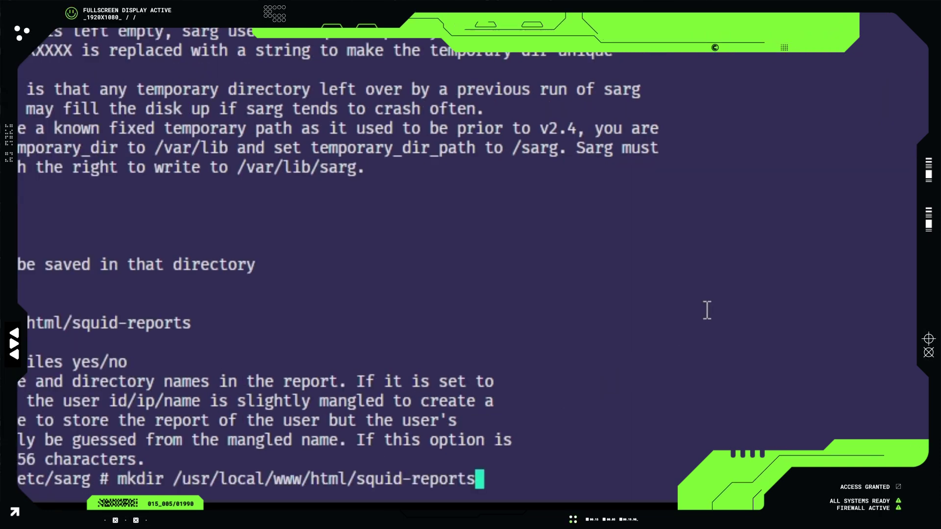
pyautogui.press('Return')
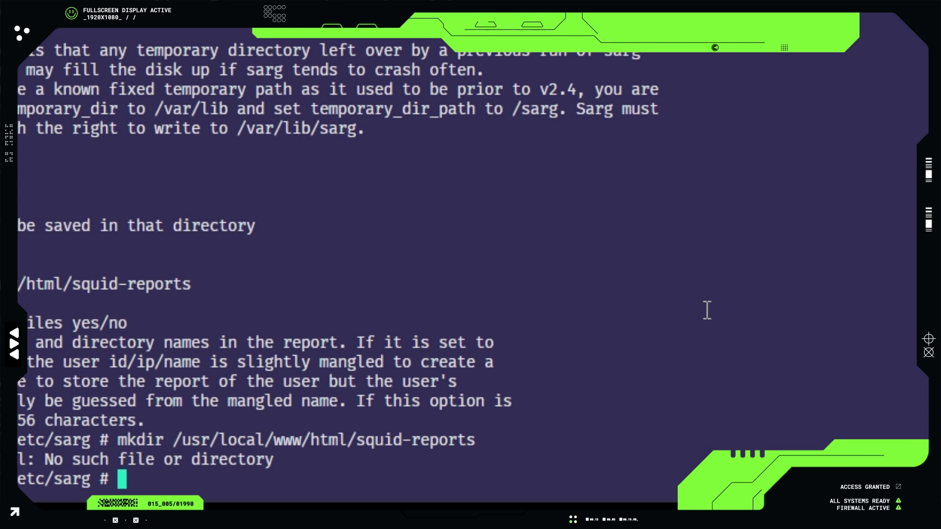
# - Rerun the command as mkdir -p to create the folder with its parent directories
pyautogui.press('Up')
pyautogui.press('Home')
pyautogui.press('Right')
pyautogui.press('Right')
pyautogui.press('Right')
pyautogui.press('Right')
pyautogui.press('Right')
pyautogui.press('Right')
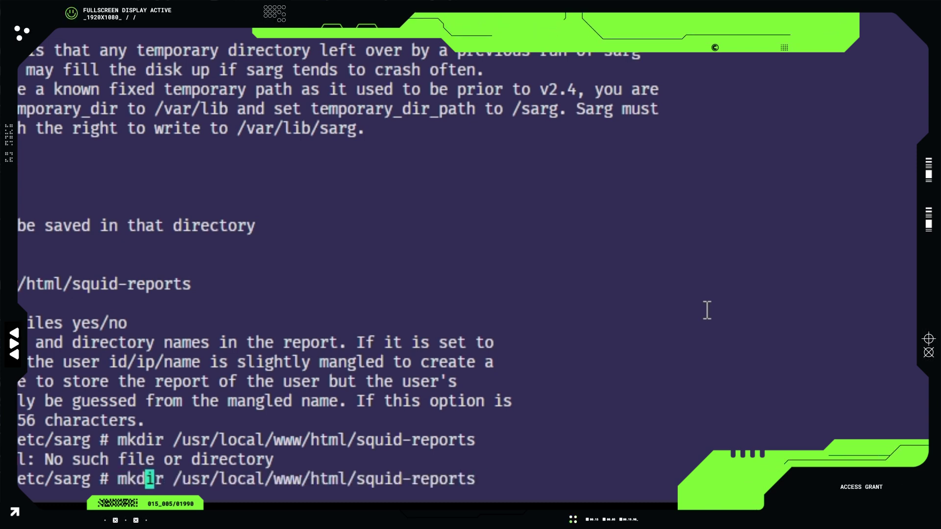
pyautogui.write('-p')
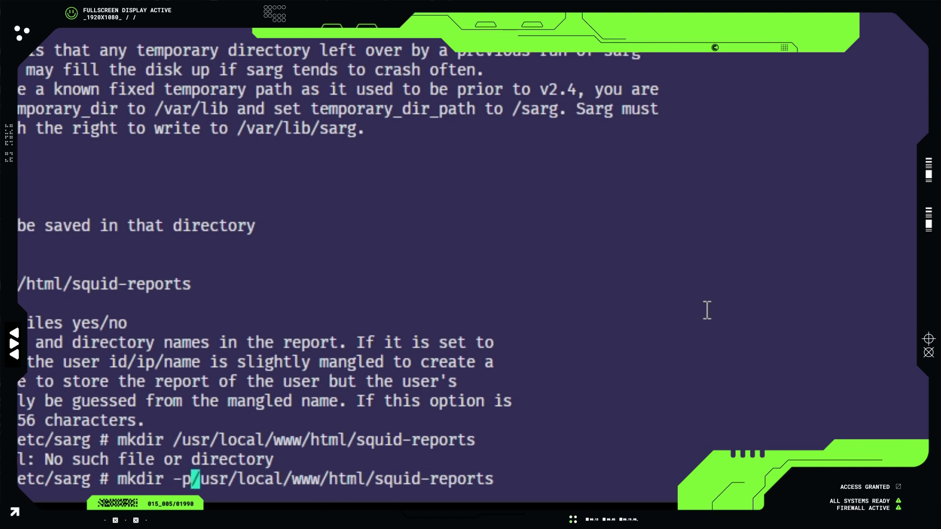
pyautogui.press('Return')
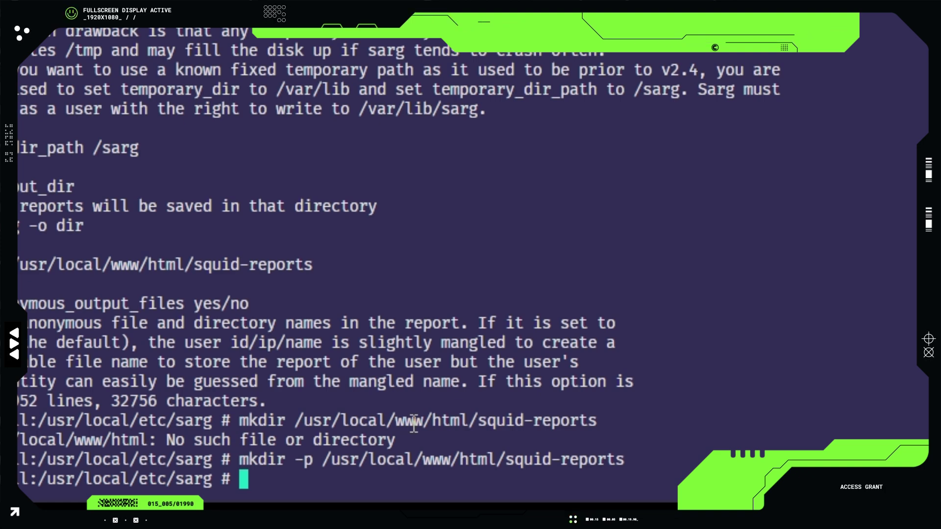
# - Run sarg -x and check the successful report generation line
pyautogui.write('sarg -x')
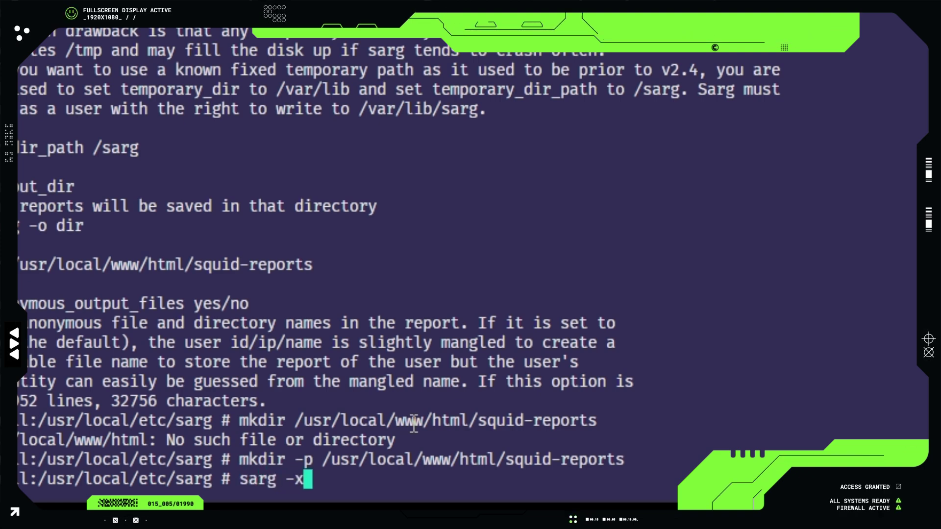
pyautogui.press('Return')
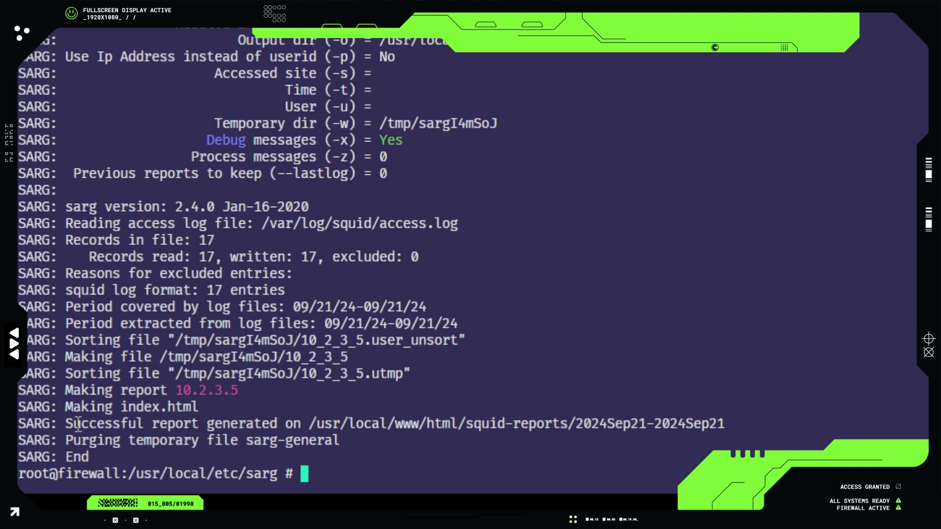
pyautogui.moveTo(67, 423); pyautogui.dragTo(730, 420)
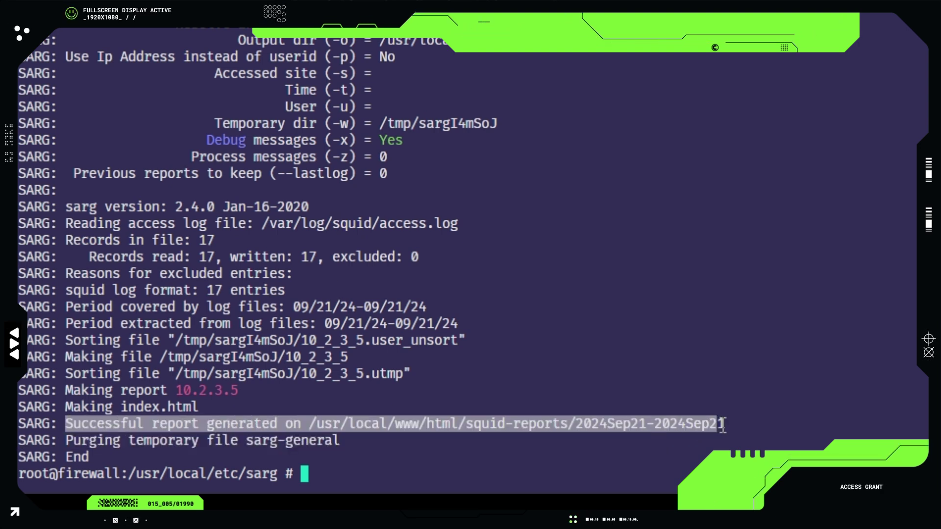
pyautogui.click(676, 448)
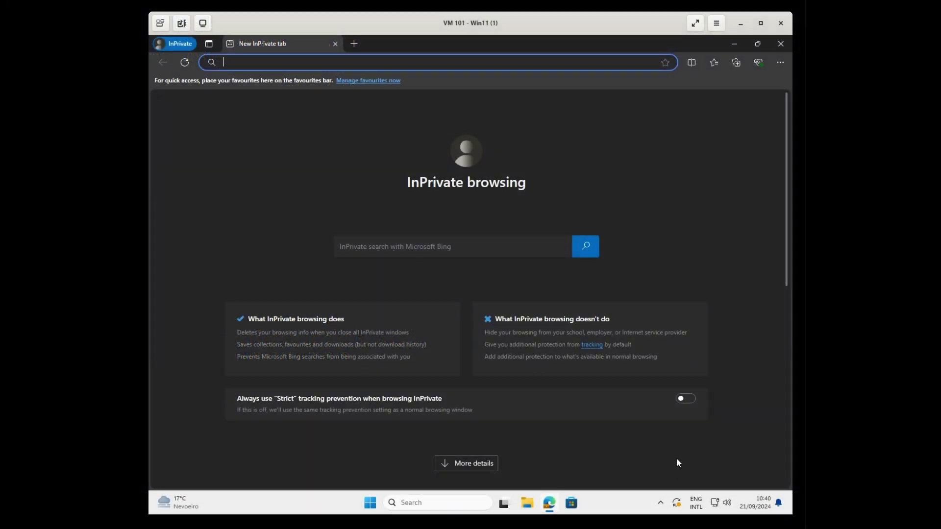
# - In Edge settings, search 'PROXY' and open the computer's proxy settings
pyautogui.click(780, 63)
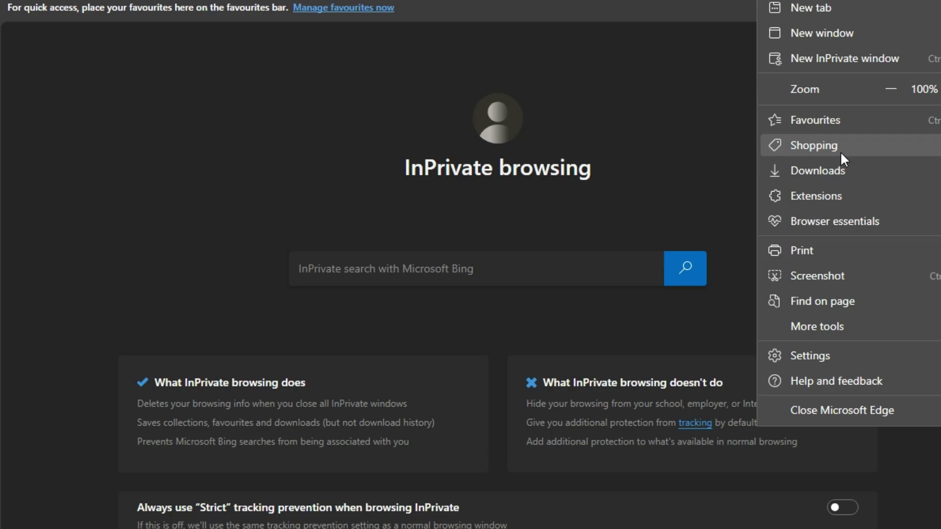
pyautogui.click(817, 357)
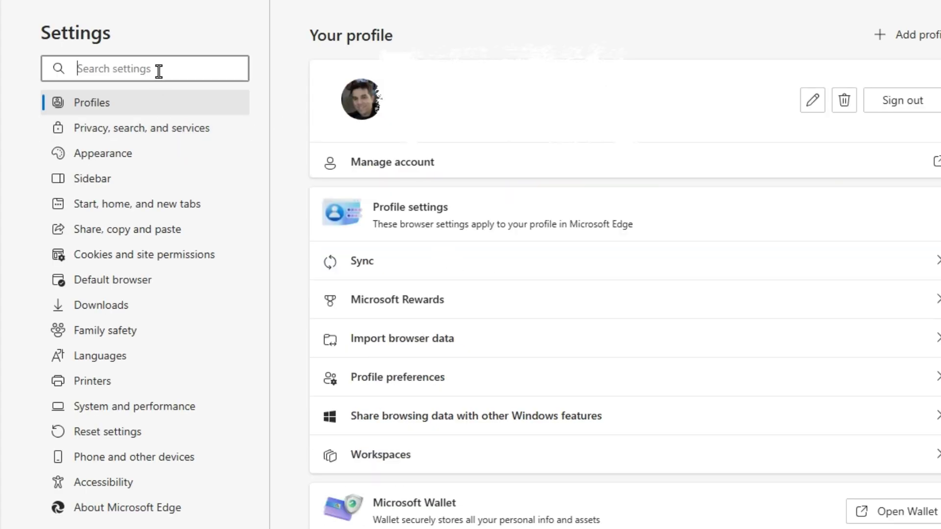
pyautogui.write('PRO')
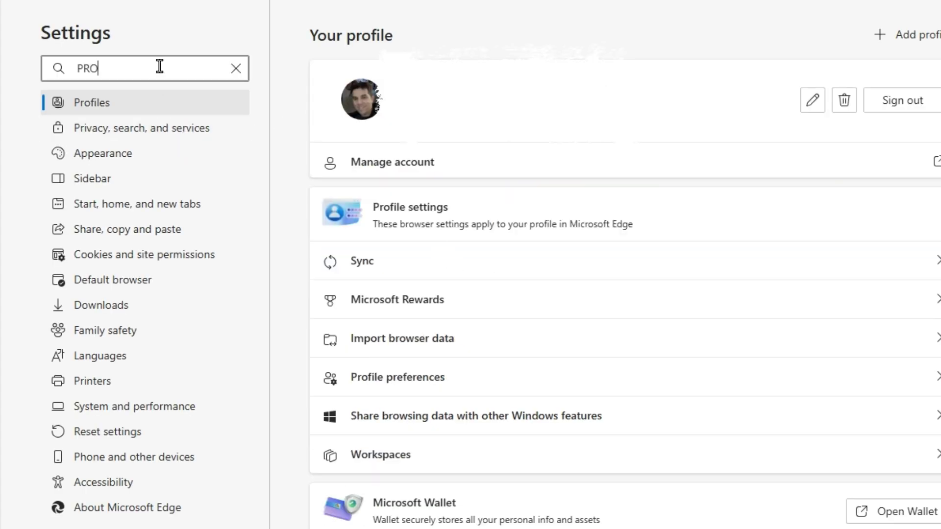
pyautogui.write('XY')
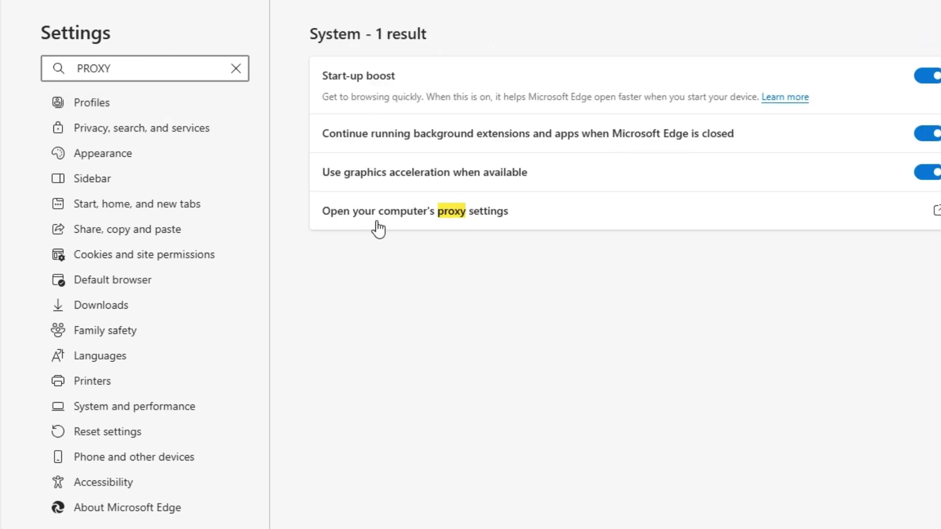
pyautogui.click(449, 214)
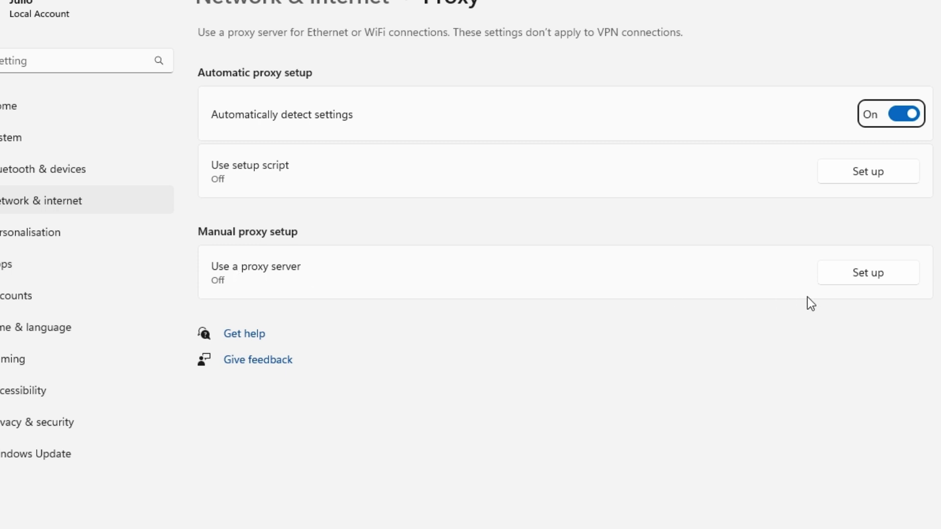
# - Switch on 'Use a proxy server' with address 10.2.3.2 and port 3128, then save
pyautogui.click(868, 274)
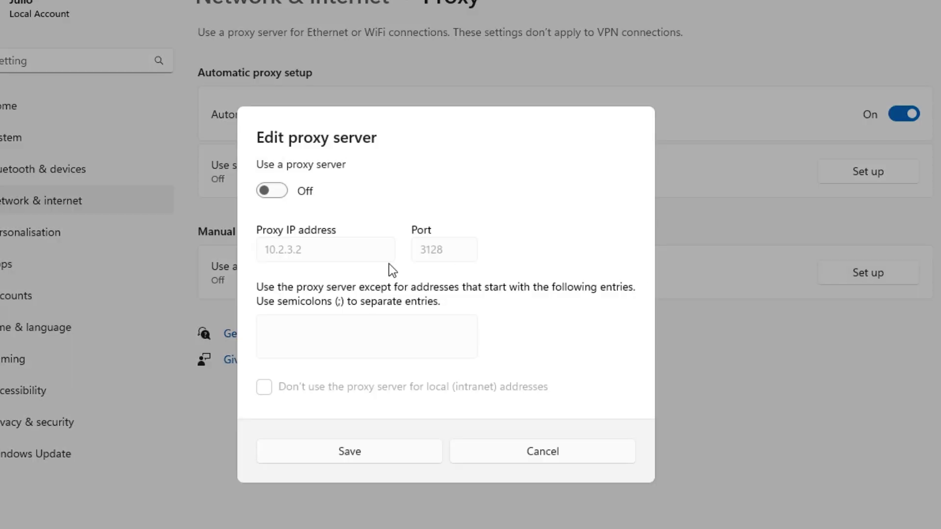
pyautogui.click(283, 190)
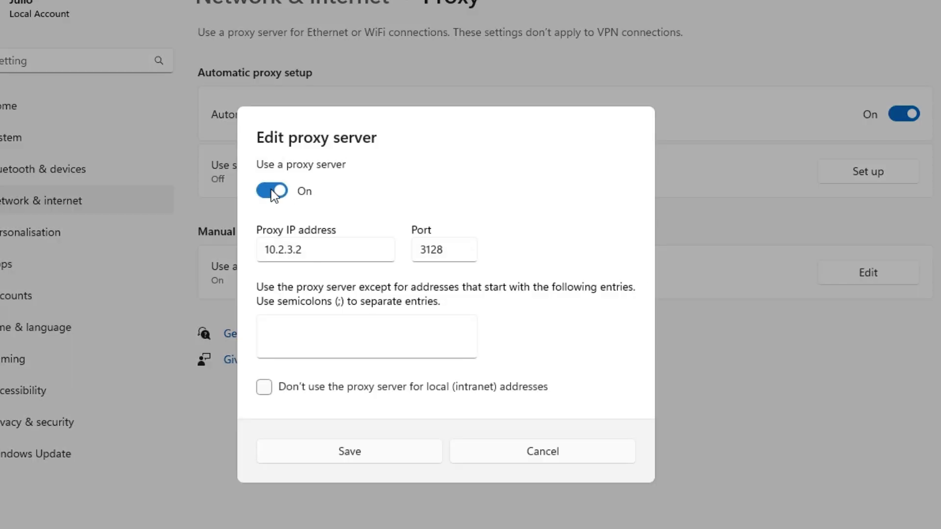
pyautogui.moveTo(330, 250); pyautogui.dragTo(234, 246)
pyautogui.click(320, 261)
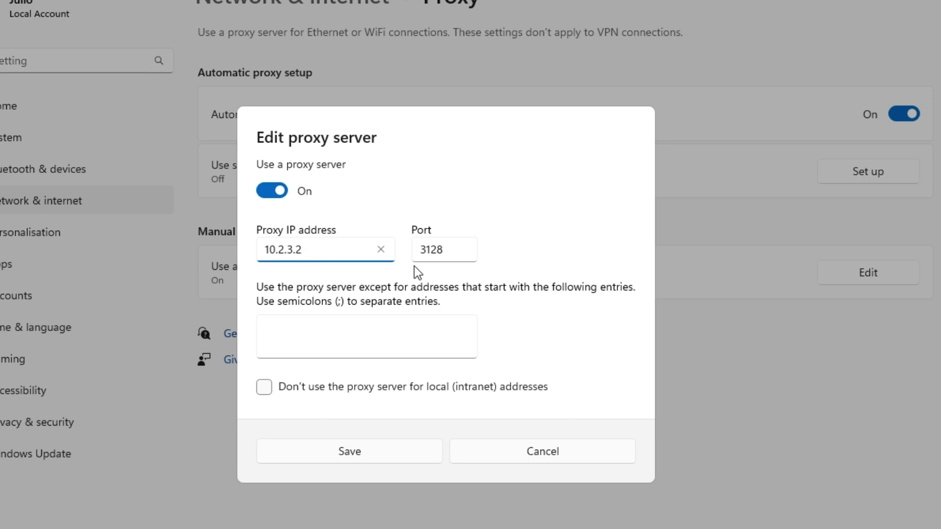
pyautogui.doubleClick(411, 251)
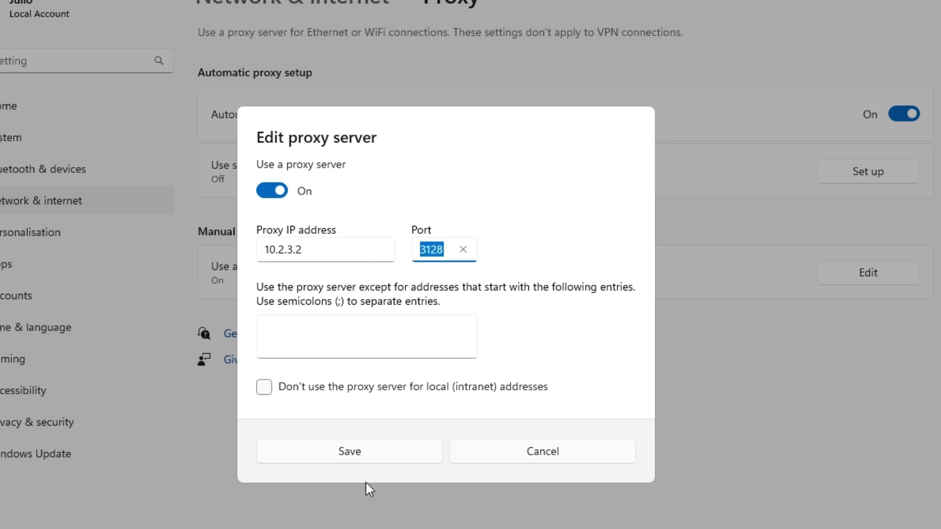
pyautogui.click(400, 452)
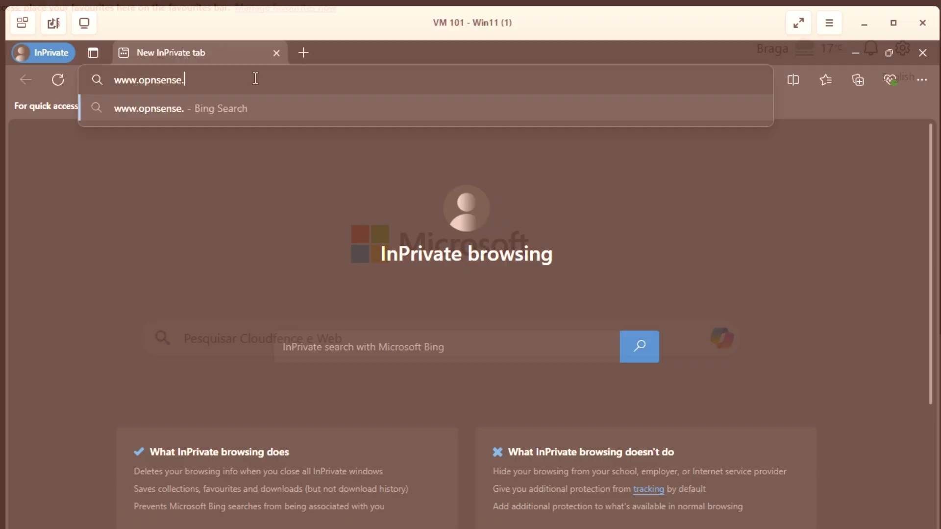
pyautogui.write('org')
pyautogui.press('Return')
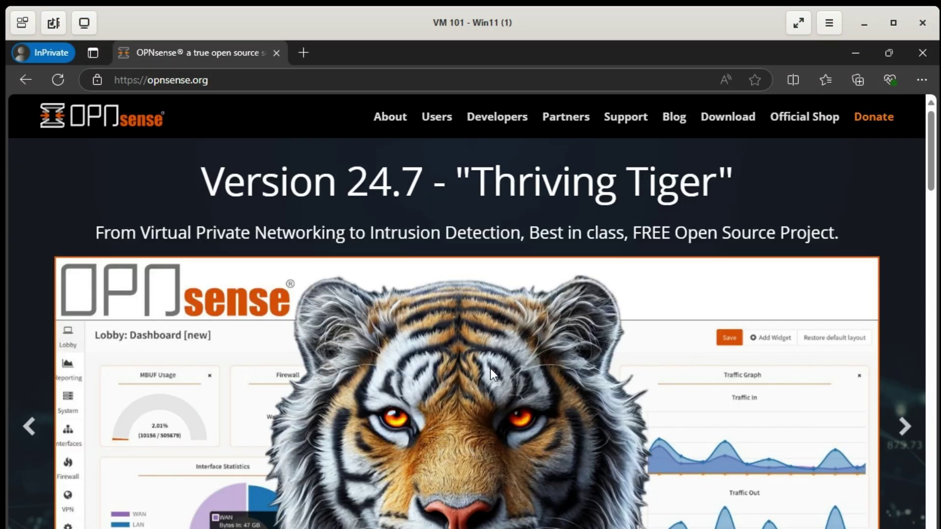
pyautogui.scroll(-10, 490, 369)
pyautogui.scroll(10, 490, 370)
pyautogui.moveTo(424, 129)
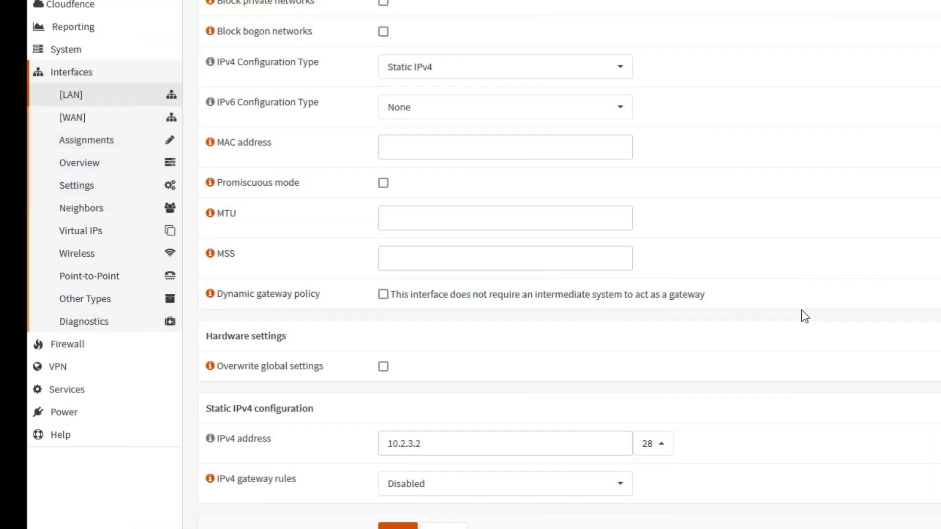
# - Go to Services > Squid Web Proxy > Access Log and scroll through the proxied connections
pyautogui.scroll(5, 798, 316)
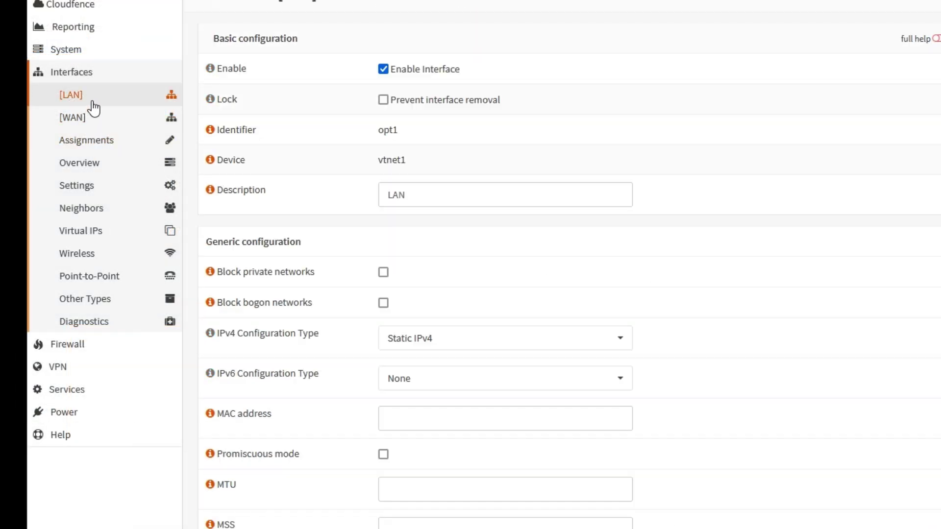
pyautogui.click(95, 73)
pyautogui.click(98, 141)
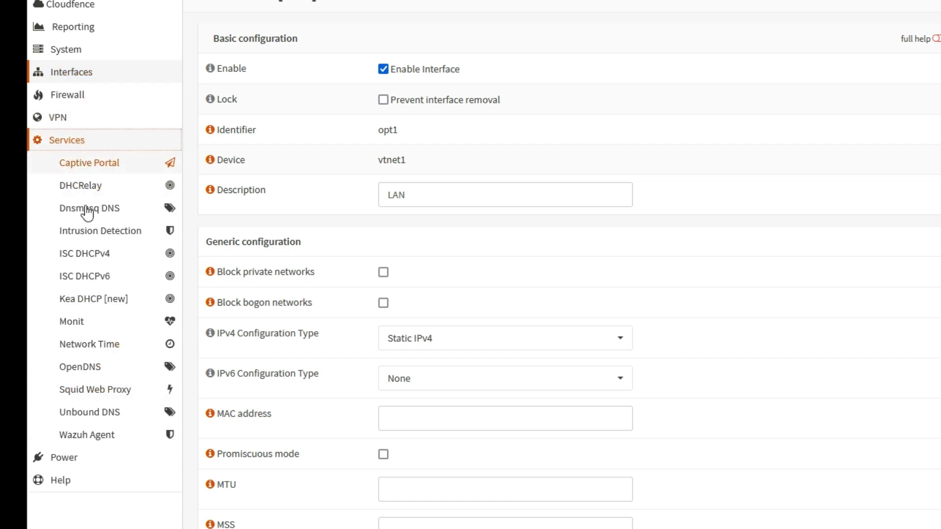
pyautogui.click(102, 392)
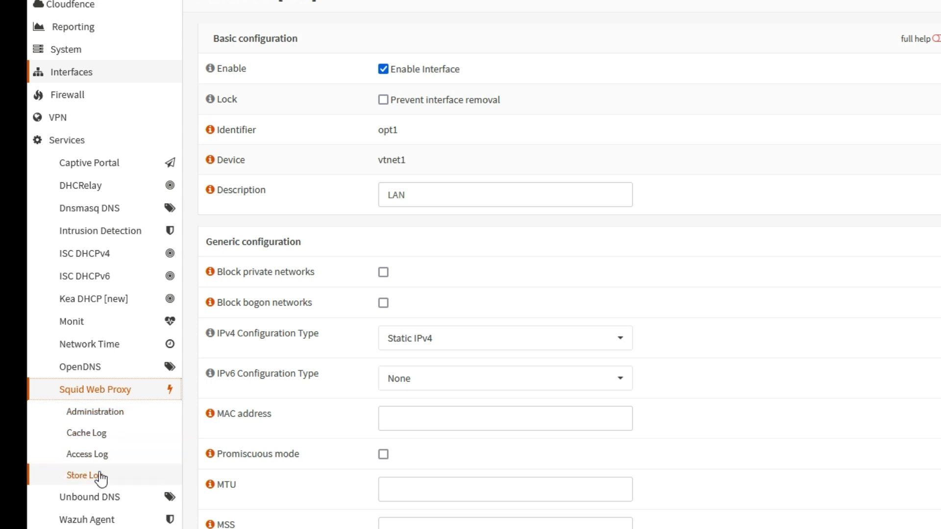
pyautogui.click(91, 456)
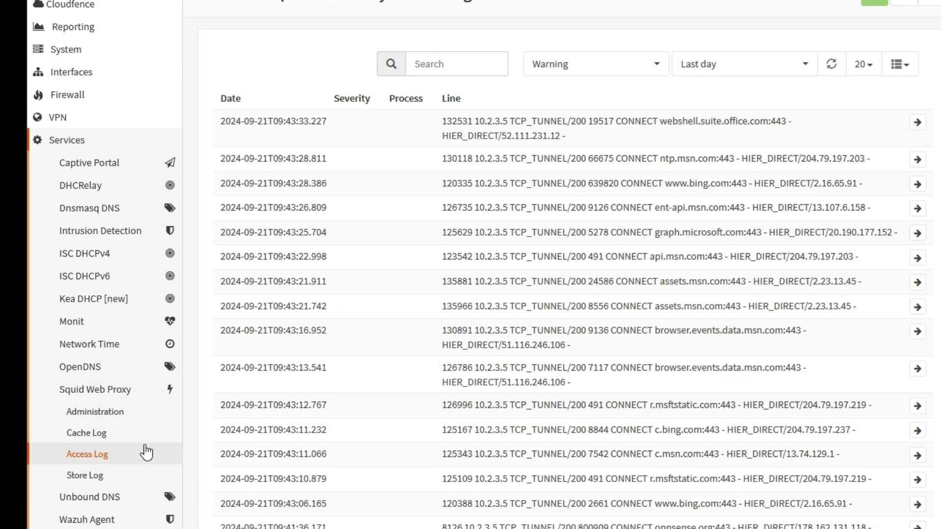
pyautogui.scroll(-4, 647, 302)
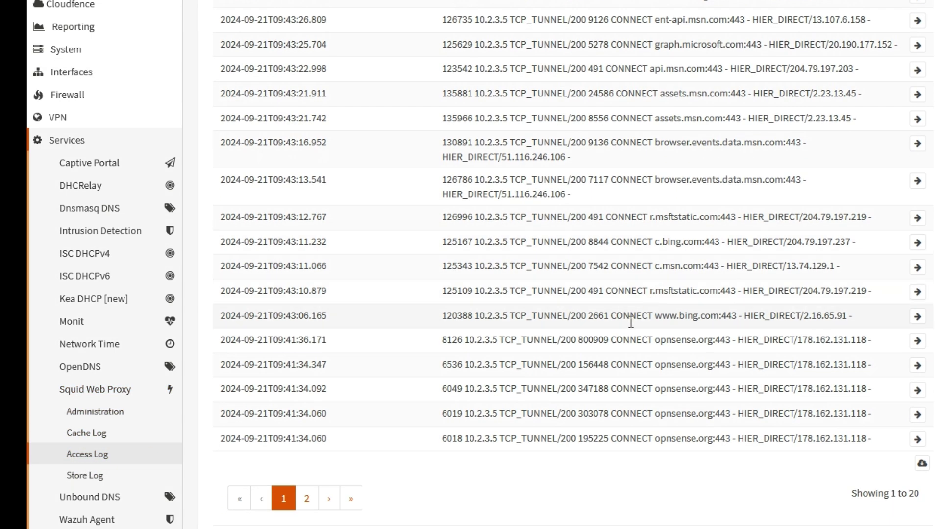
pyautogui.scroll(4, 631, 322)
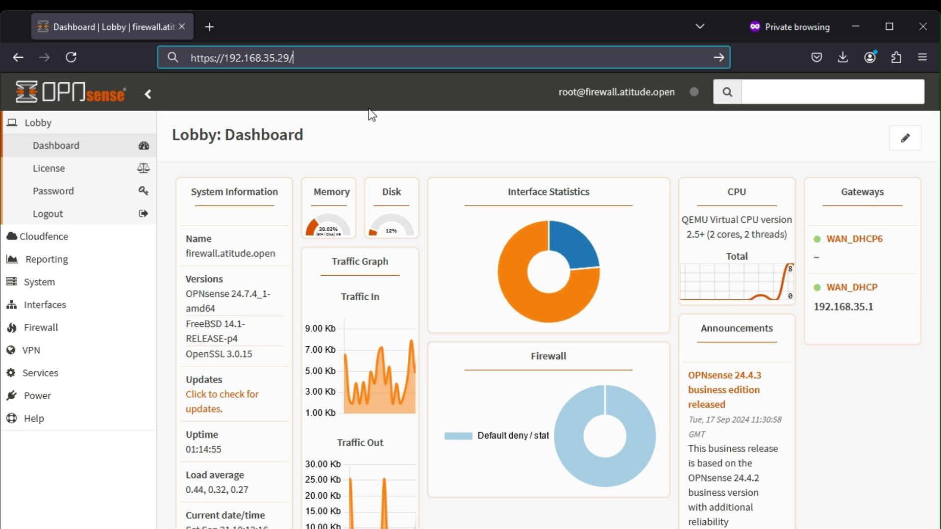
# - Load /html/squid-reports/ and open the 2024Sep21 report for user 10.2.3.5
pyautogui.write('html/sq')
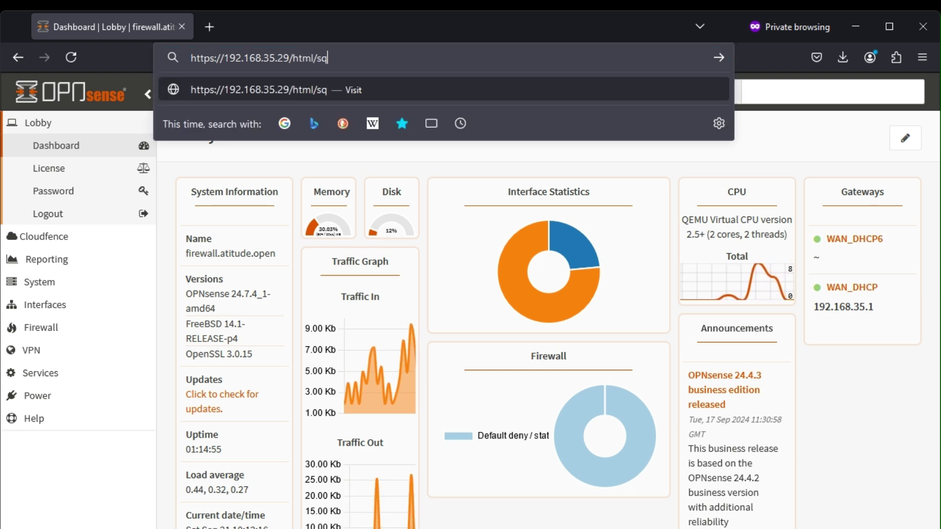
pyautogui.write('uid-reports/')
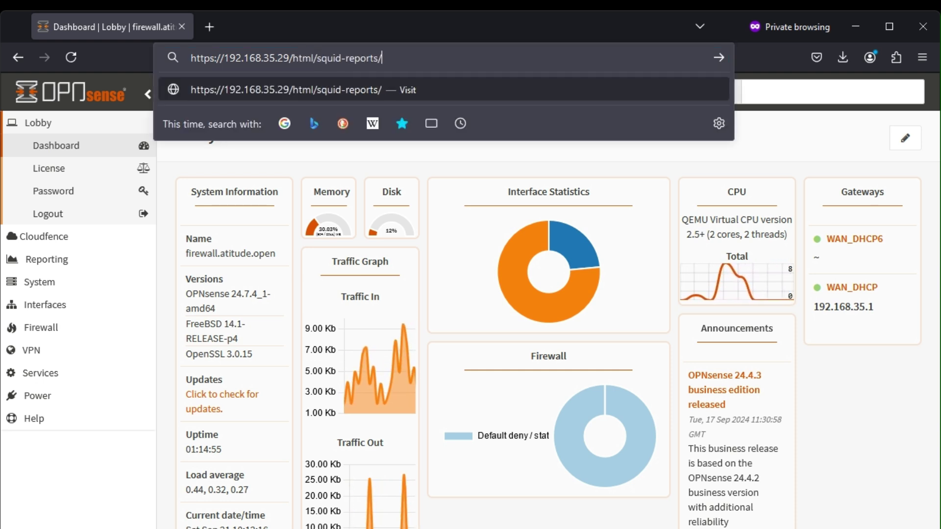
pyautogui.press('Return')
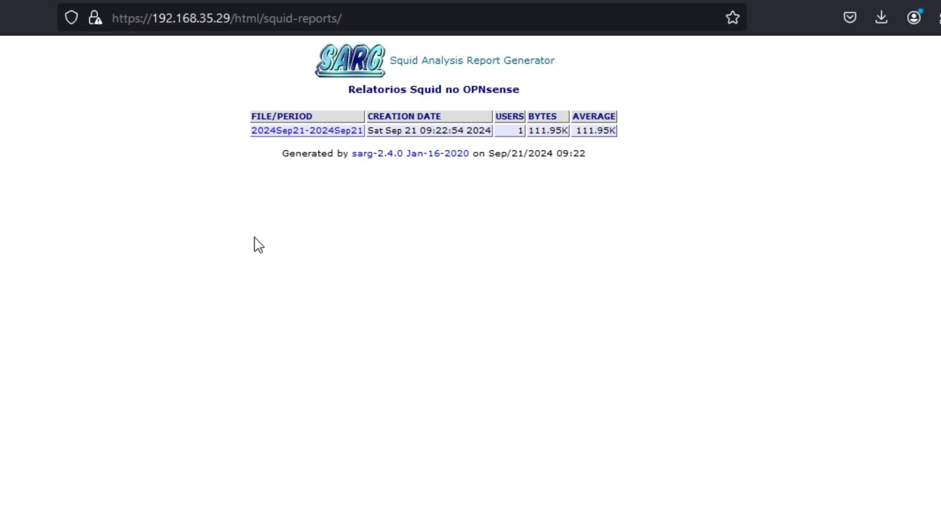
pyautogui.click(293, 130)
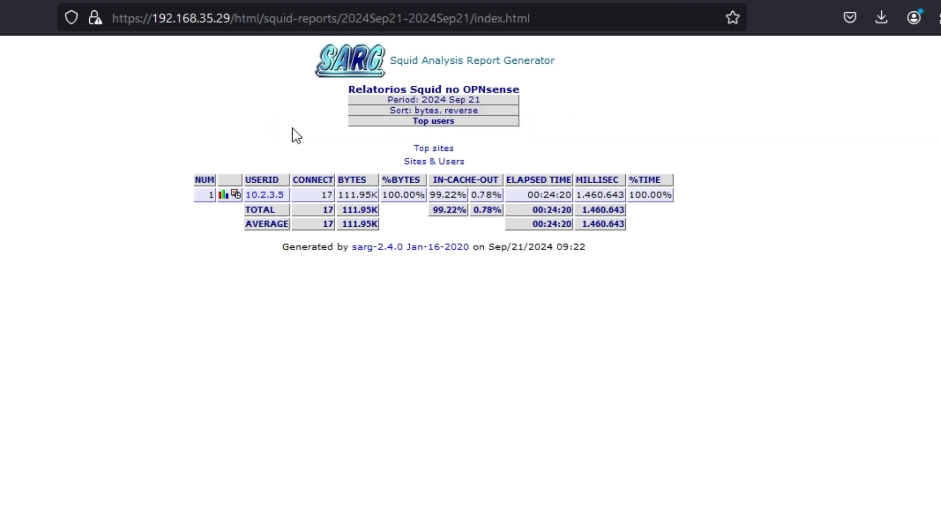
pyautogui.click(269, 198)
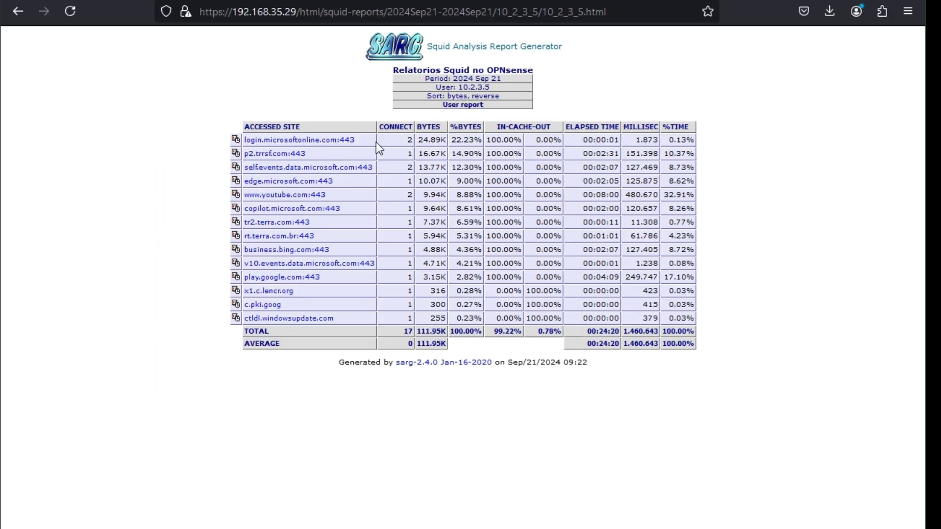
# - Strip the reports path from the address to load the OPNsense dashboard
pyautogui.click(309, 11)
pyautogui.hotkey('shift', 'End')
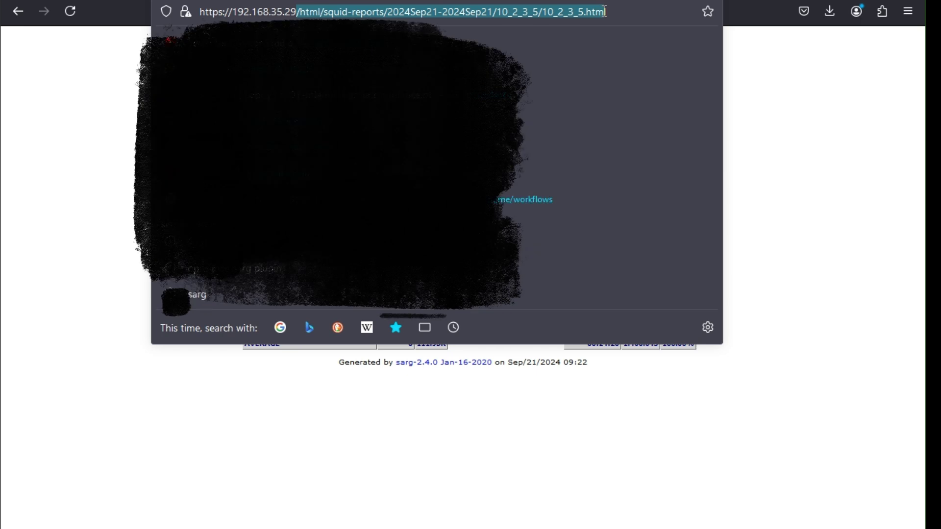
pyautogui.hotkey('shift', 'Left')
pyautogui.hotkey('shift', 'Left')
pyautogui.hotkey('shift', 'Left')
pyautogui.hotkey('shift', 'Left')
pyautogui.hotkey('shift', 'Left')
pyautogui.press('Right')
pyautogui.moveTo(300, 12); pyautogui.dragTo(388, 11)
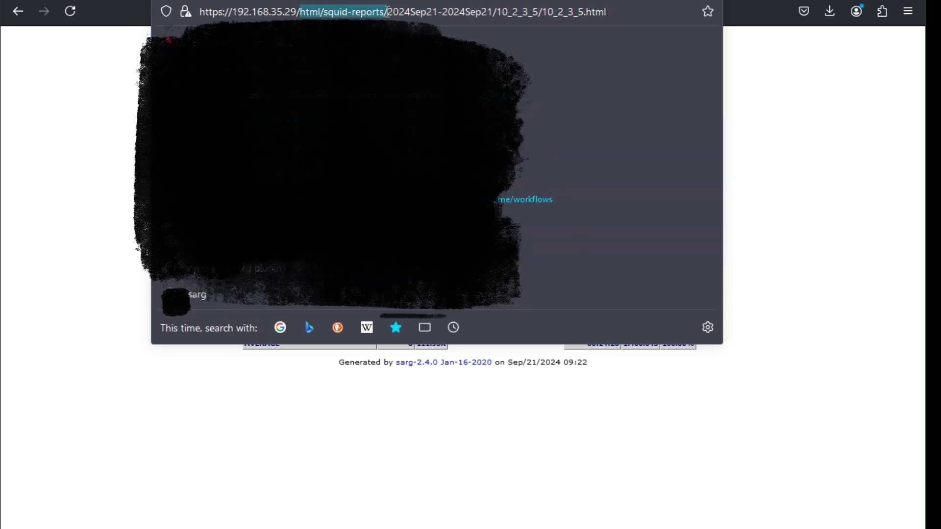
pyautogui.moveTo(296, 12); pyautogui.dragTo(387, 12)
pyautogui.hotkey('ctrl', 'c')
pyautogui.hotkey('shift', 'End')
pyautogui.press('BackSpace')
pyautogui.press('Return')
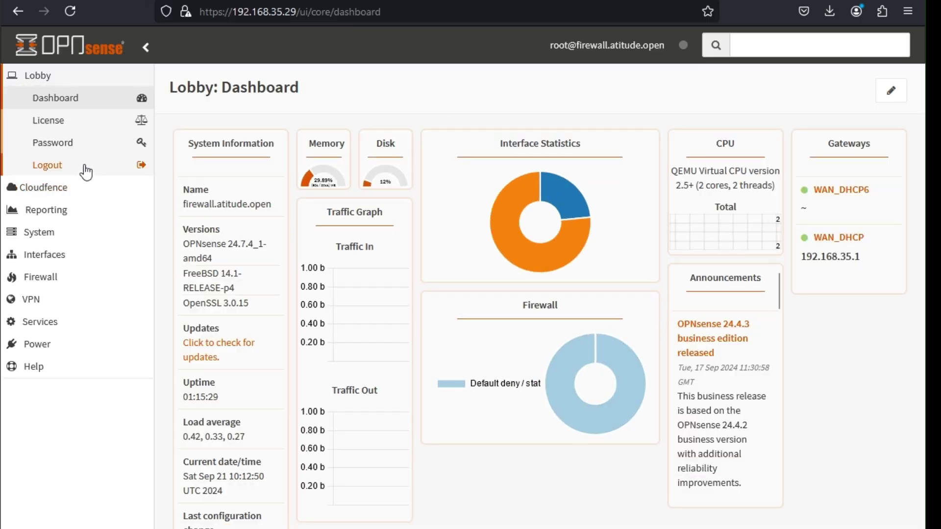
# - Log out and load the SARG reports path to check it opens without signing in
pyautogui.click(85, 167)
pyautogui.click(325, 11)
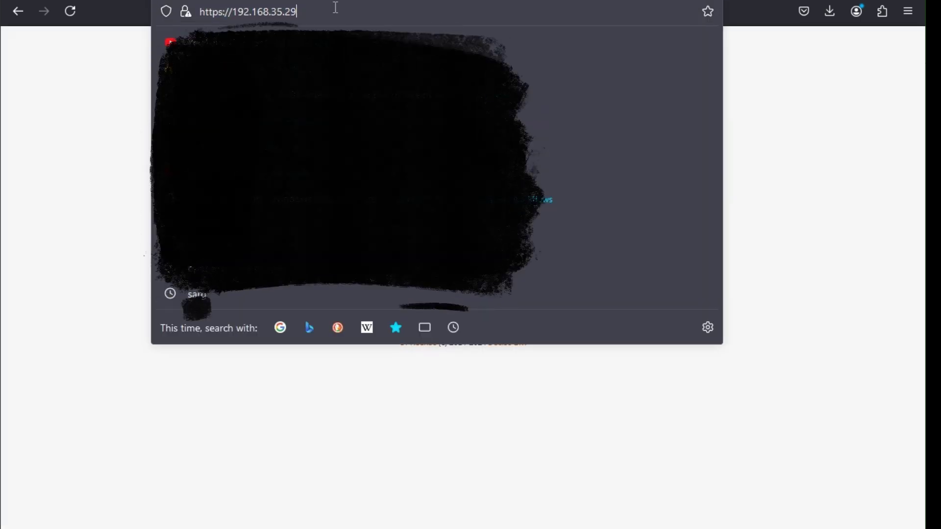
pyautogui.hotkey('ctrl', 'v')
pyautogui.press('Return')
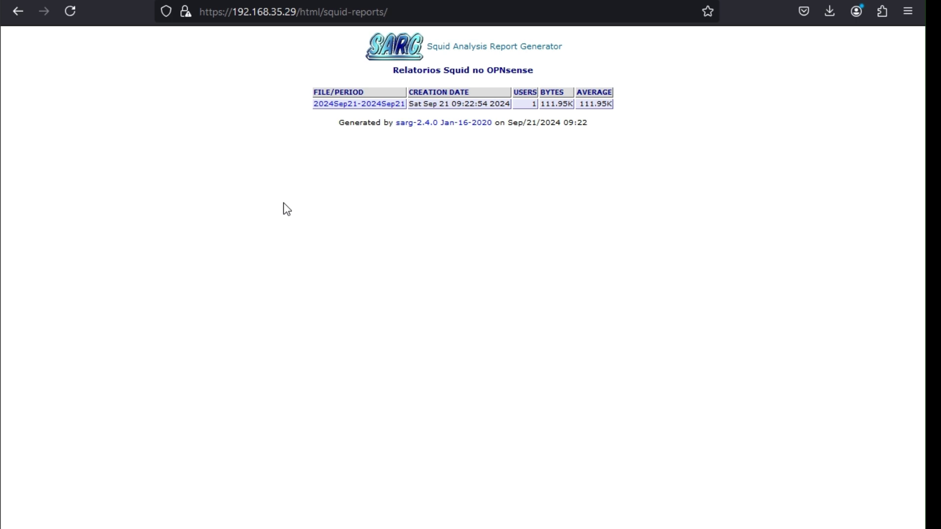
# - Remove the reports path and sign in to the firewall with the saved credentials
pyautogui.moveTo(302, 12); pyautogui.dragTo(456, 11)
pyautogui.press('BackSpace')
pyautogui.press('Return')
pyautogui.hotkey('ctrl', 'shift', 'l')
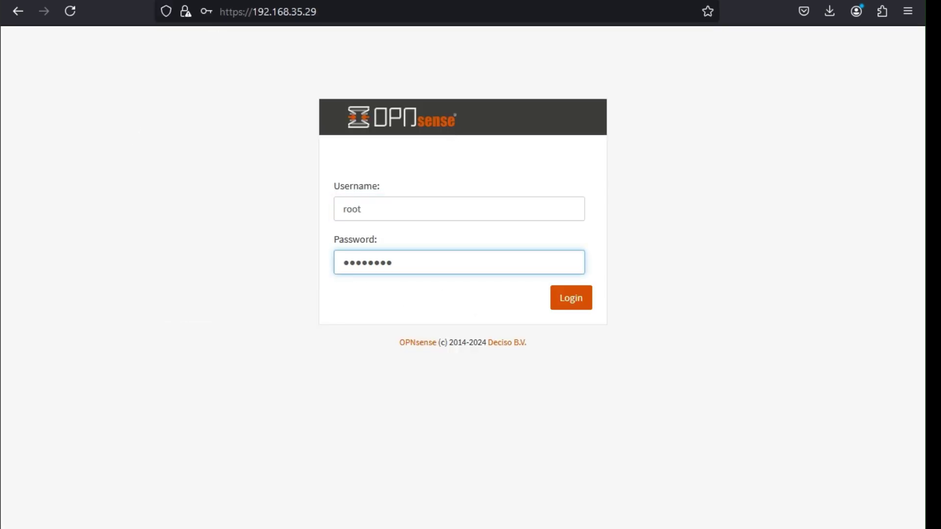
pyautogui.press('Return')
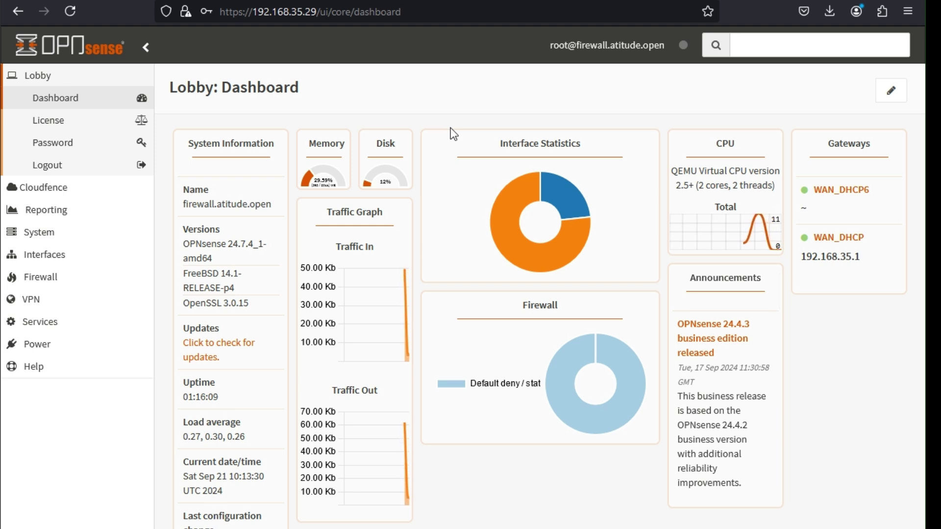
# - Search 'plu' to reach the System > Firmware > Plugins page
pyautogui.click(771, 38)
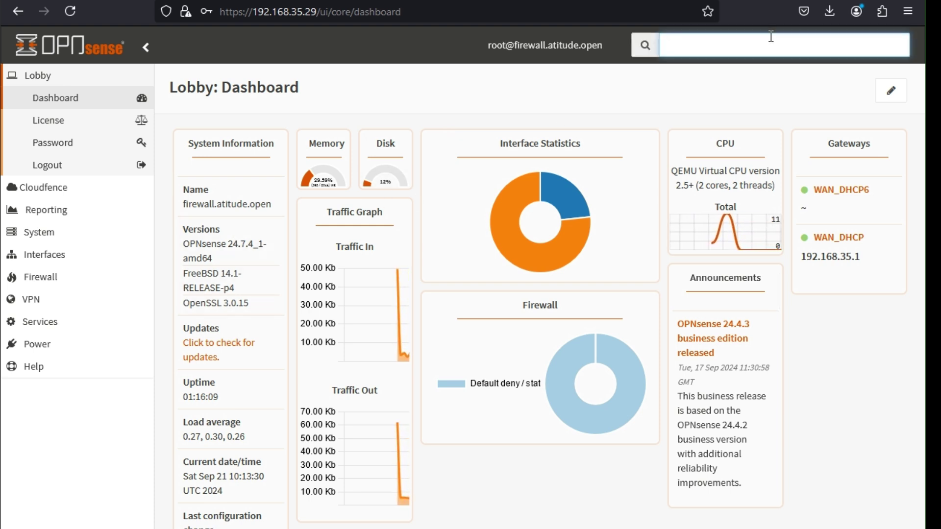
pyautogui.write('plg')
pyautogui.press('BackSpace')
pyautogui.write('u')
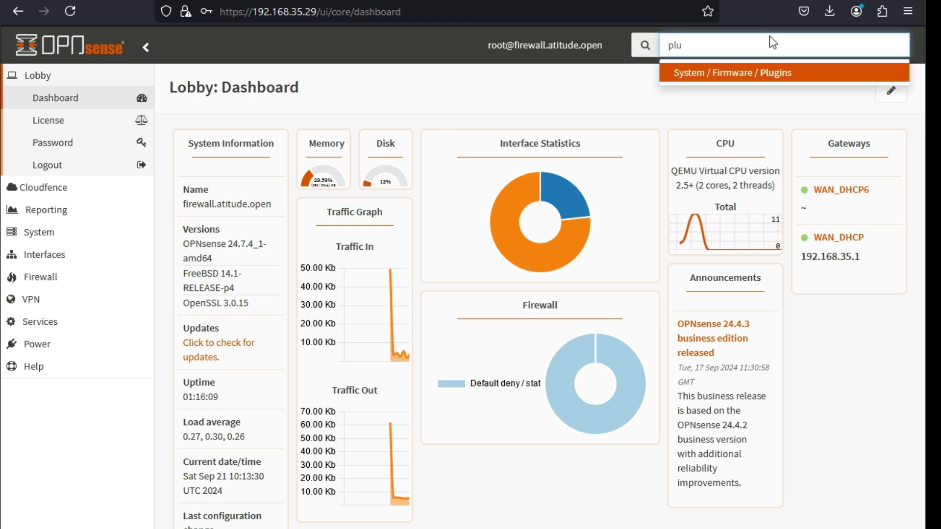
pyautogui.click(769, 68)
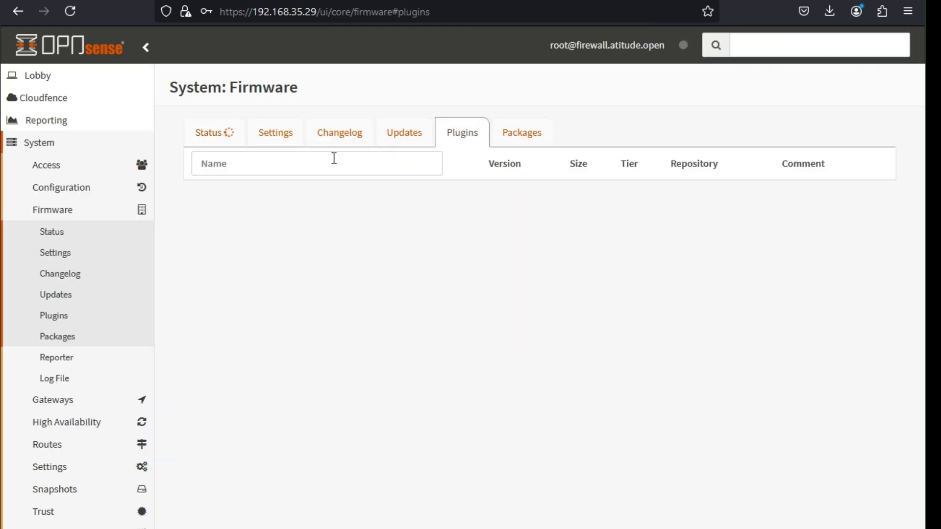
# - Filter plugins for nginx and install os-nginx
pyautogui.click(333, 161)
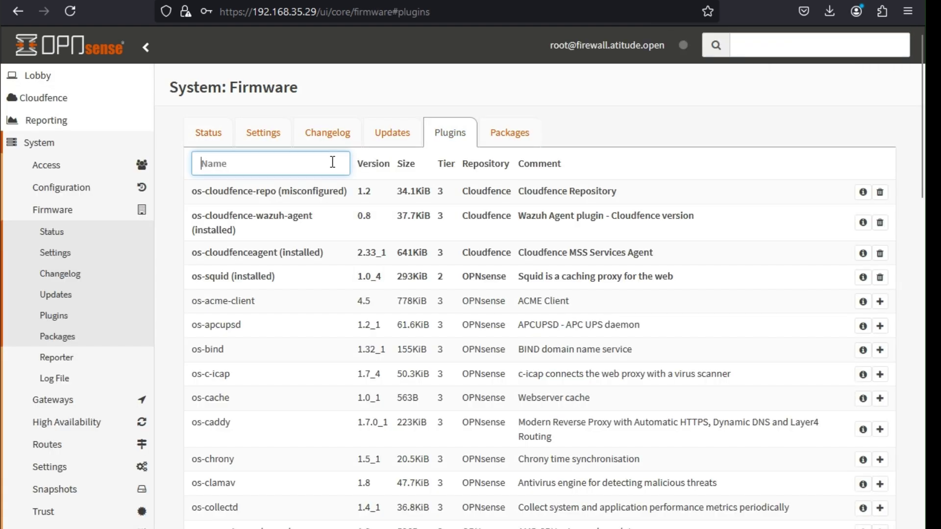
pyautogui.write('nginx')
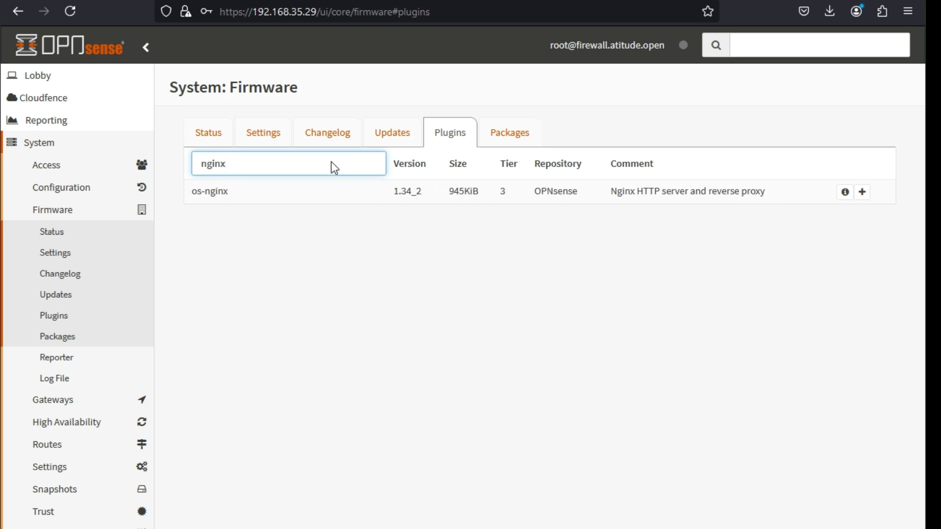
pyautogui.click(396, 311)
pyautogui.click(862, 191)
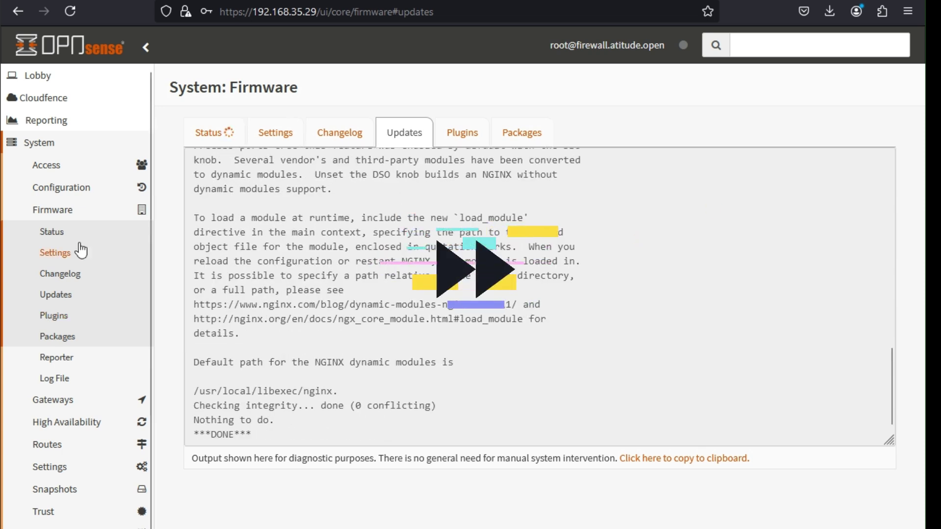
pyautogui.click(93, 52)
pyautogui.click(47, 322)
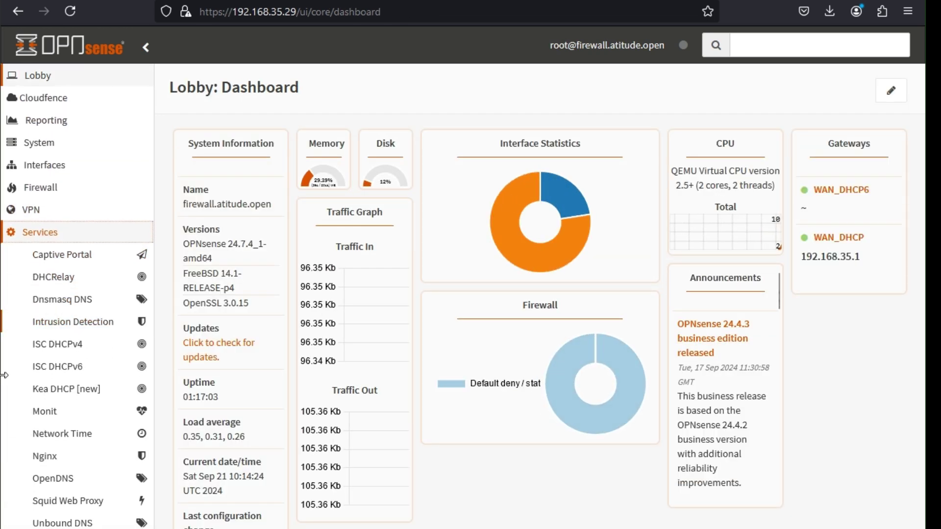
# - Open Services > Nginx > Configuration from the sidebar
pyautogui.click(45, 456)
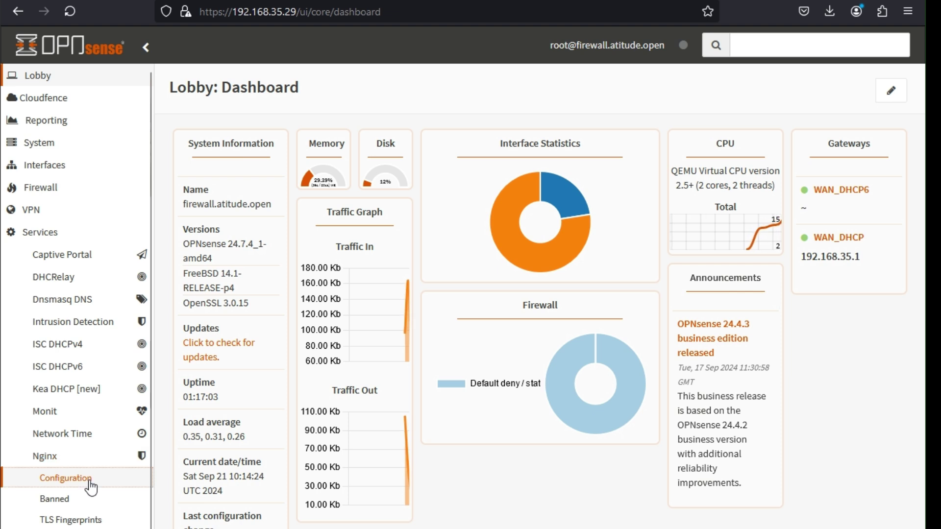
pyautogui.click(73, 479)
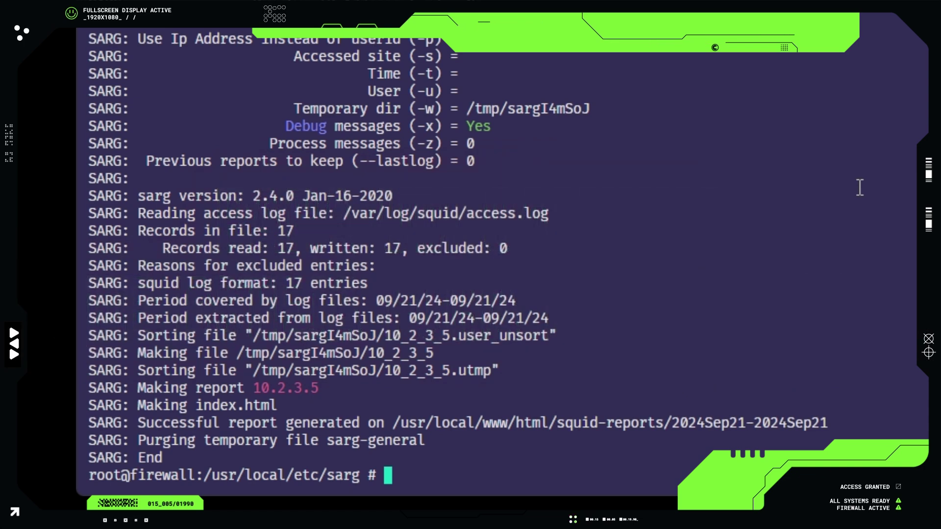
# - Change into /usr/local/www/html and list its contents
pyautogui.write('cd /usr/local/www/ht')
pyautogui.press('Tab')
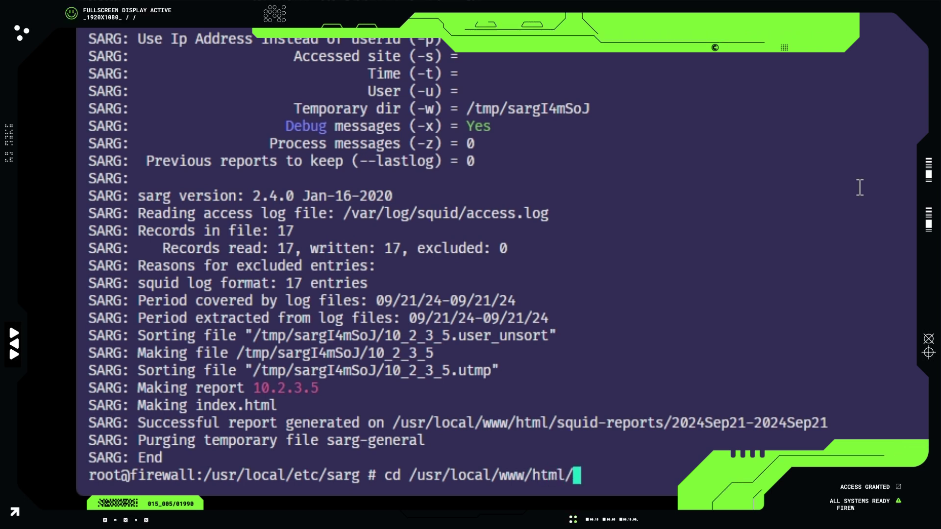
pyautogui.press('Return')
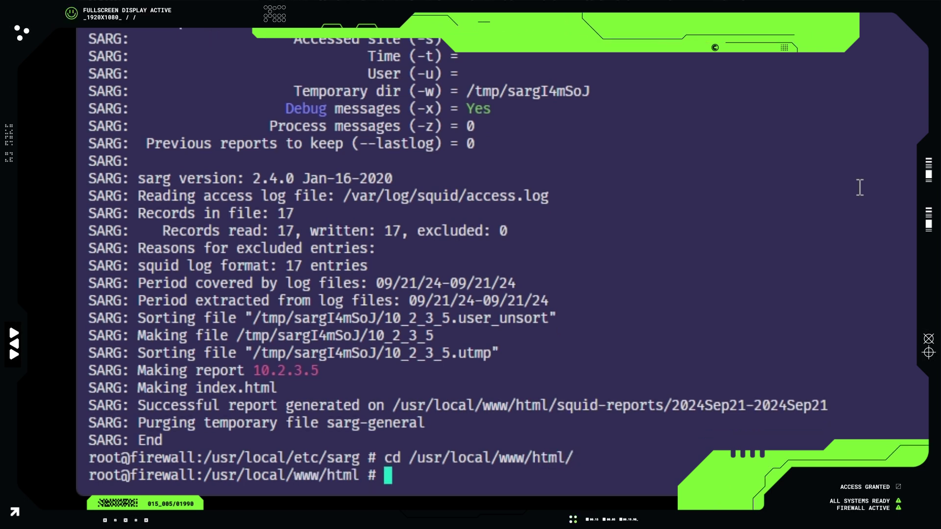
pyautogui.write('ls')
pyautogui.press('Return')
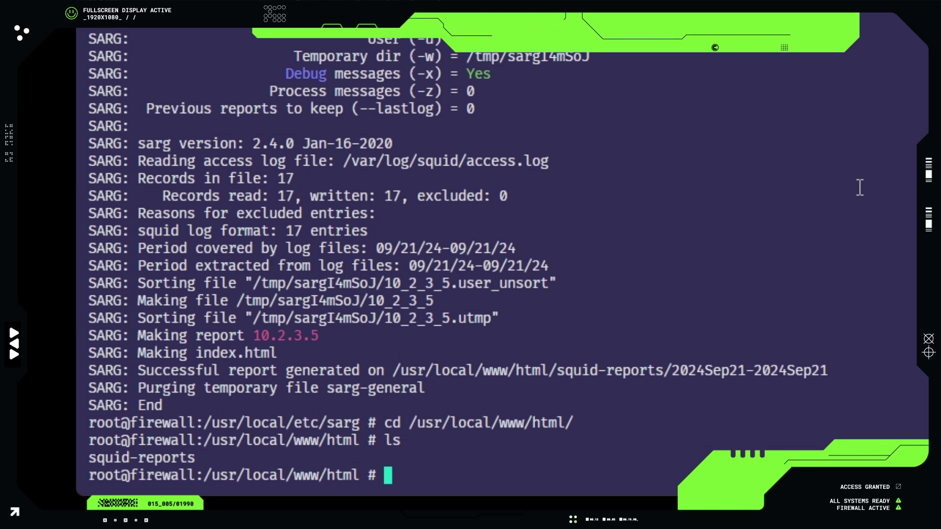
# - Go up to /usr/local/www and move html/ into /var/ with mv
pyautogui.write('cd ')
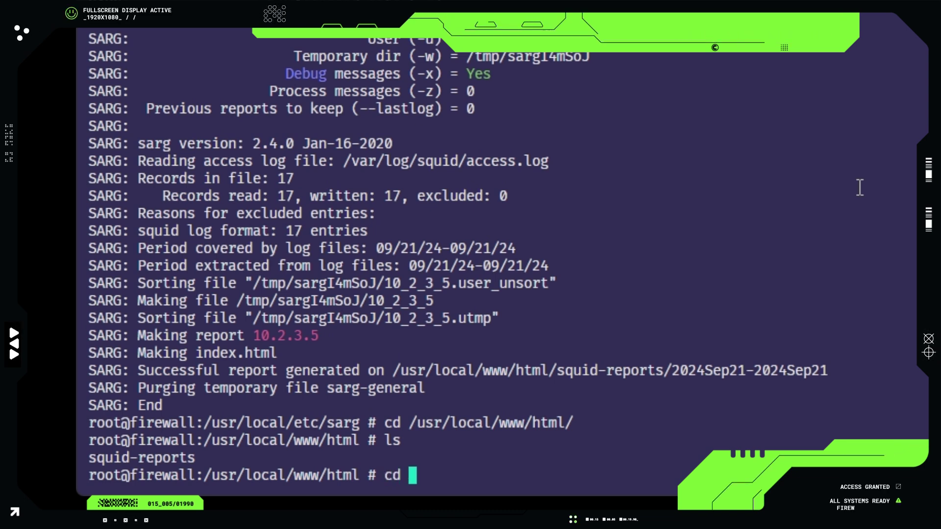
pyautogui.write('..')
pyautogui.press('Return')
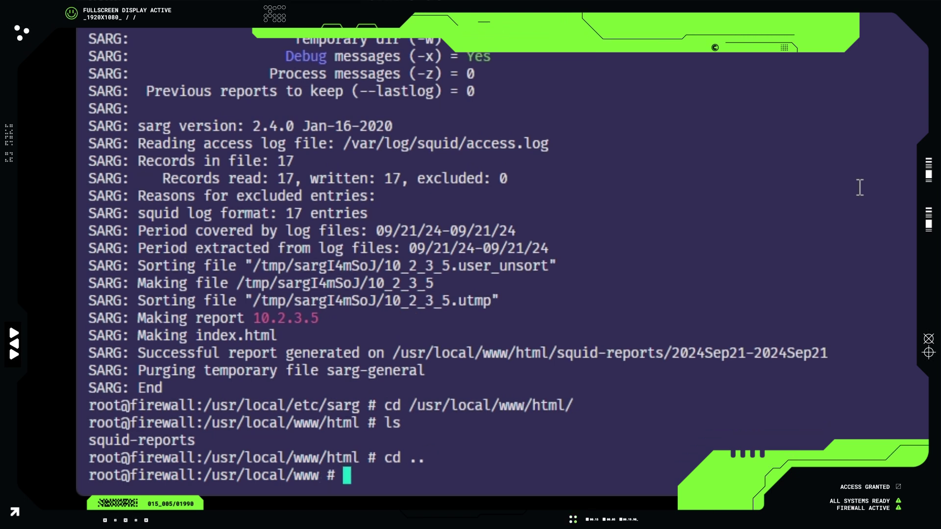
pyautogui.write('mv html/ /var/')
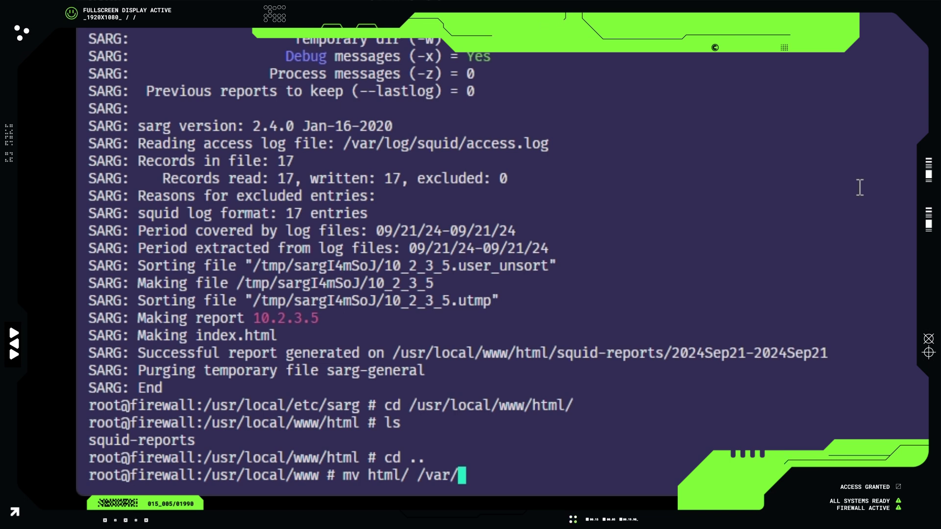
pyautogui.press('Return')
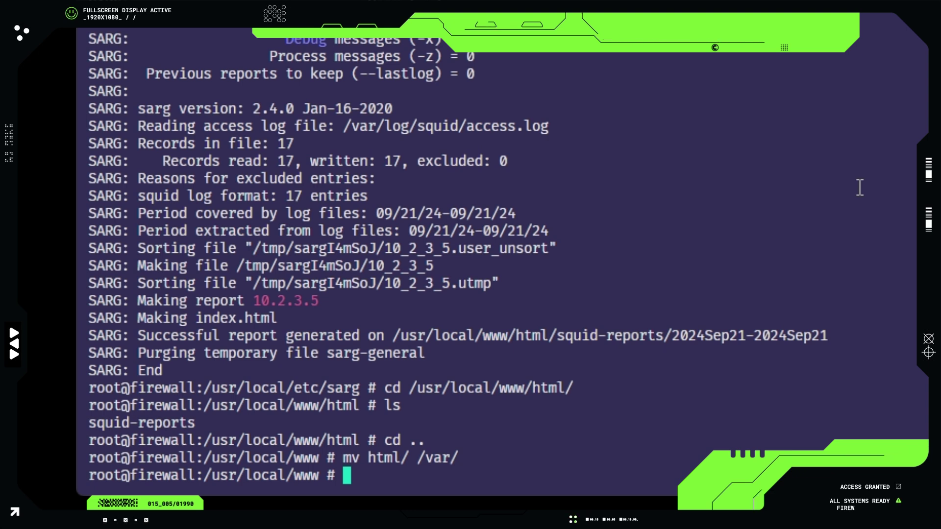
pyautogui.write('vi /')
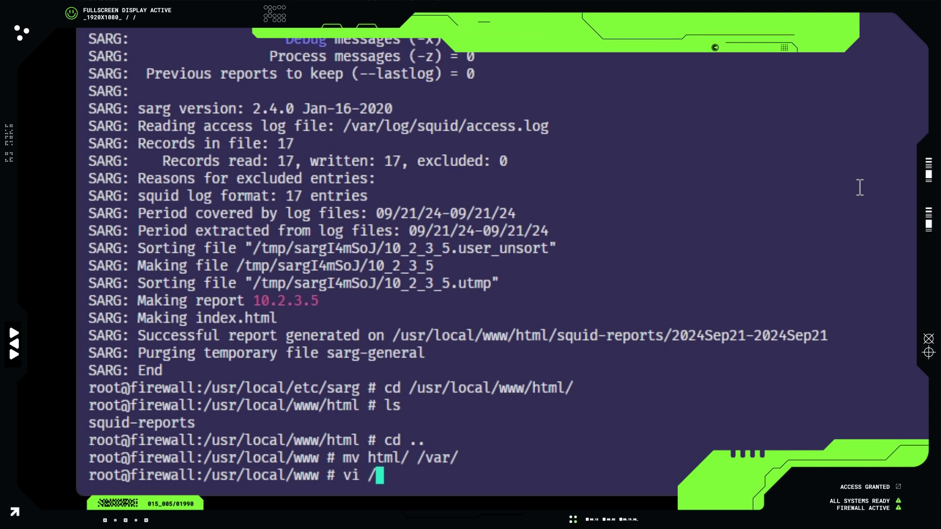
pyautogui.write('usr/l')
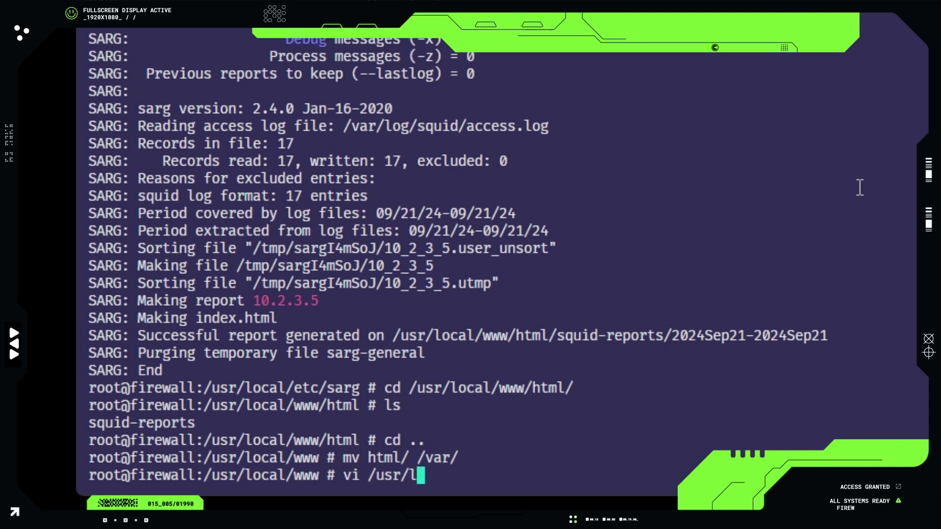
pyautogui.write('ocal/etc/sarg/')
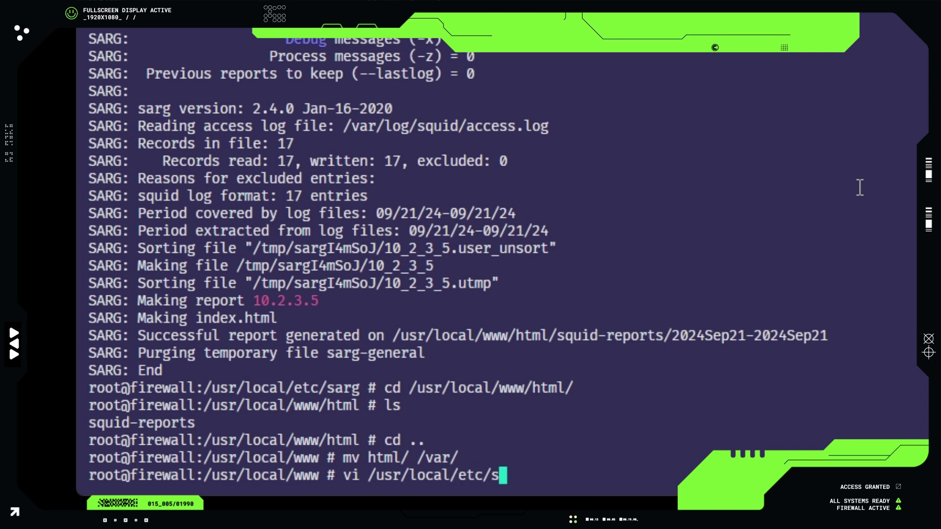
pyautogui.press('Tab')
pyautogui.press('Tab')
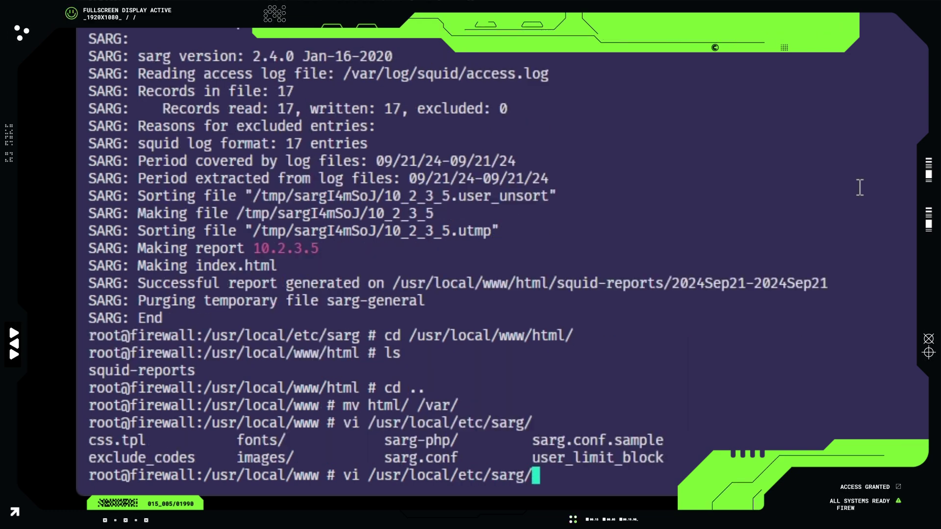
# - Open /usr/local/etc/sarg/sarg.conf in vi and search for 'output'
pyautogui.write('sarg.conf')
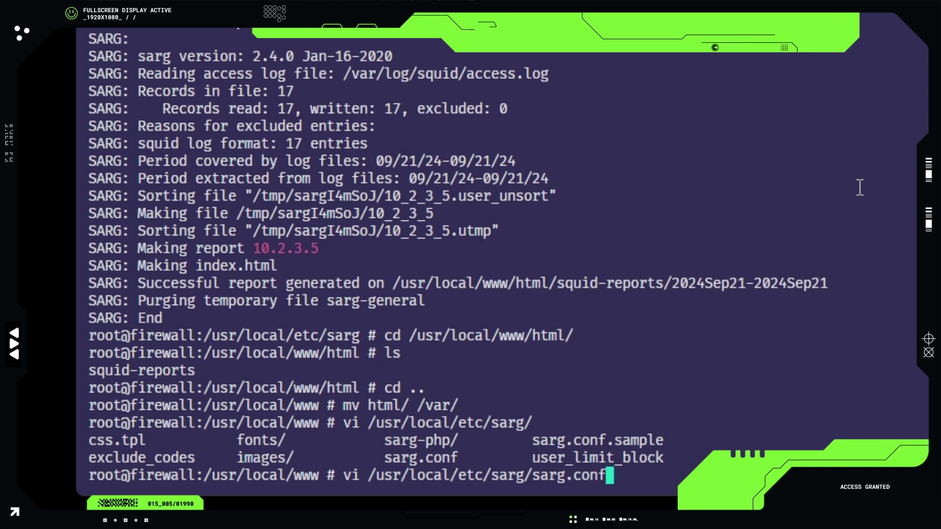
pyautogui.press('Return')
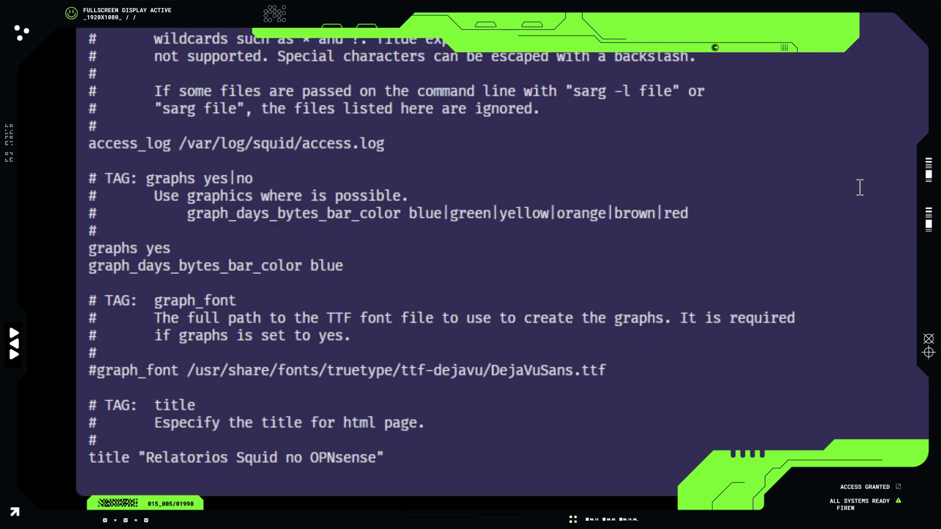
pyautogui.write('/us')
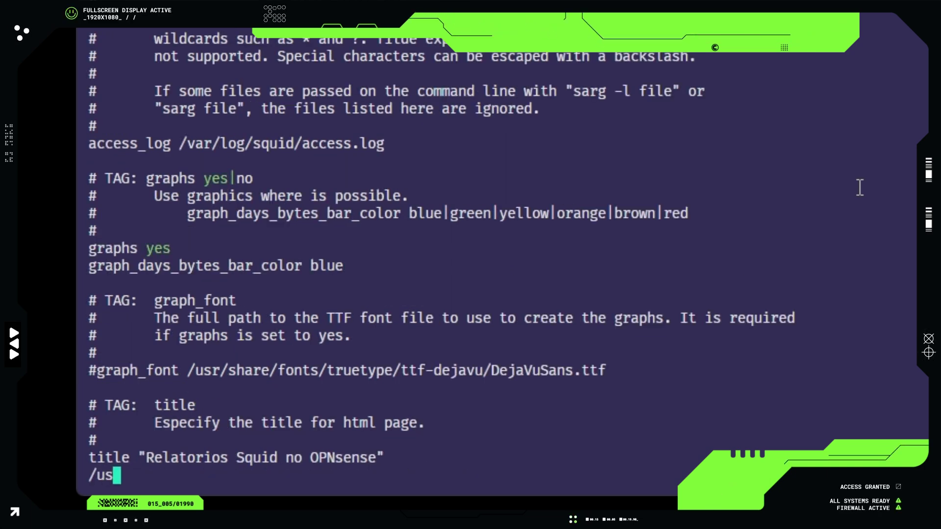
pyautogui.press('Left')
pyautogui.press('Escape')
pyautogui.write('/out')
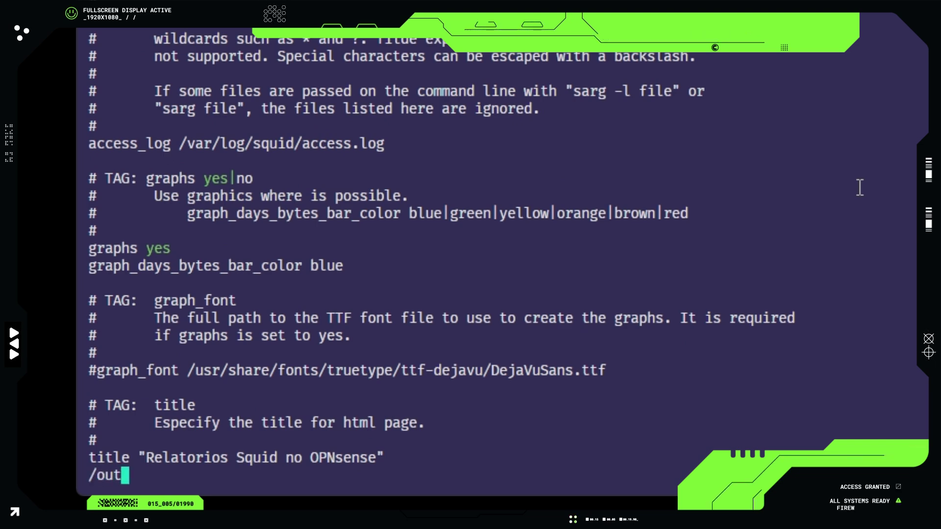
pyautogui.write('out')
pyautogui.press('BackSpace')
pyautogui.press('BackSpace')
pyautogui.press('BackSpace')
pyautogui.write('put')
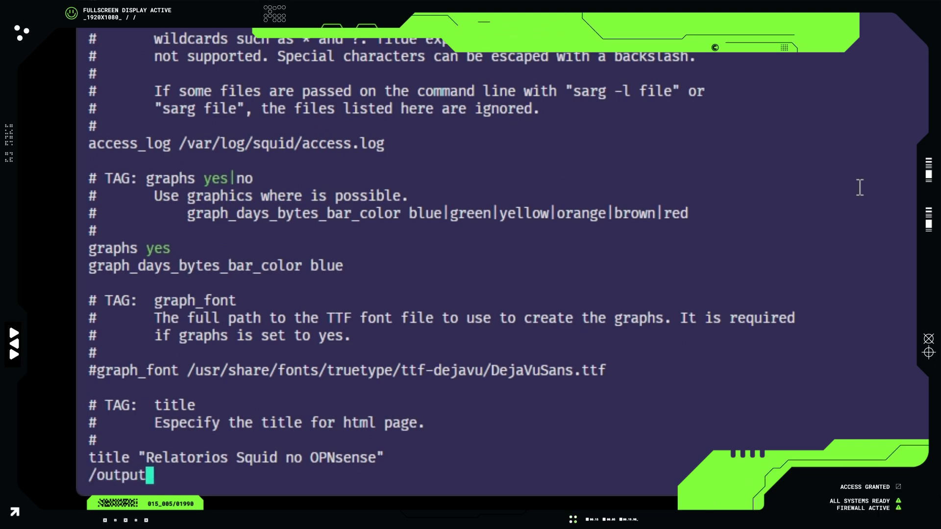
pyautogui.press('Return')
# - Change output_dir to /var/html/squid-reports and save with :wq
pyautogui.press('Down')
pyautogui.press('Down')
pyautogui.press('Down')
pyautogui.press('Down')
pyautogui.press('Right')
pyautogui.press('Right')
pyautogui.press('Right')
pyautogui.press('Right')
pyautogui.press('x')
pyautogui.press('x')
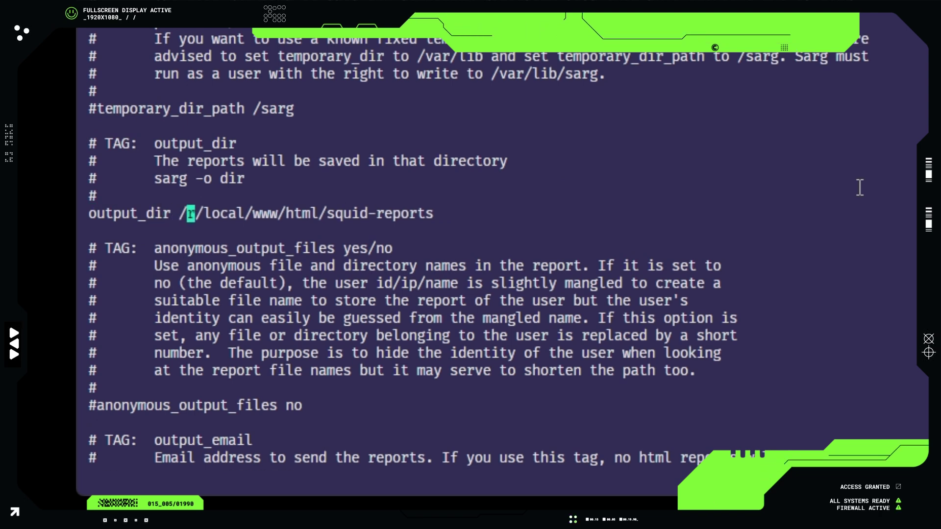
pyautogui.press('x')
pyautogui.press('x')
pyautogui.press('x')
pyautogui.press('x')
pyautogui.press('x')
pyautogui.press('x')
pyautogui.press('x')
pyautogui.press('x')
pyautogui.press('x')
pyautogui.press('x')
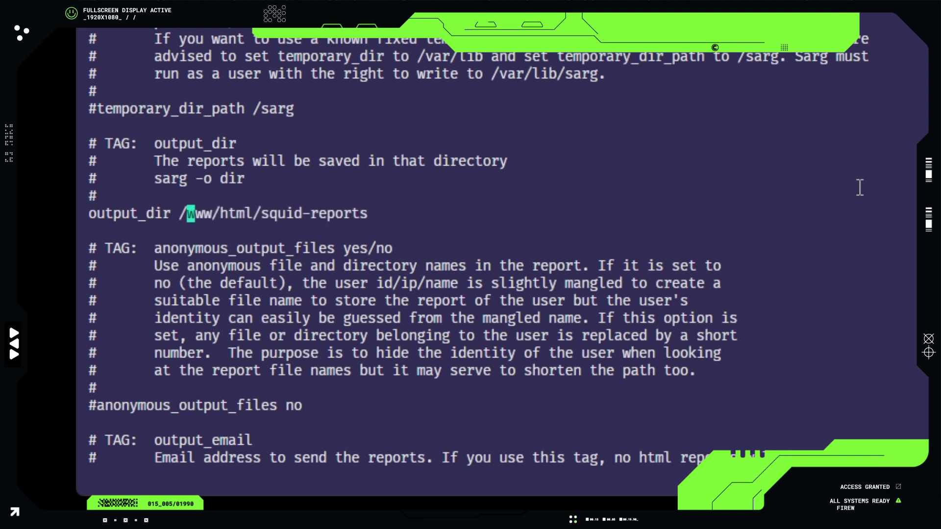
pyautogui.press('x')
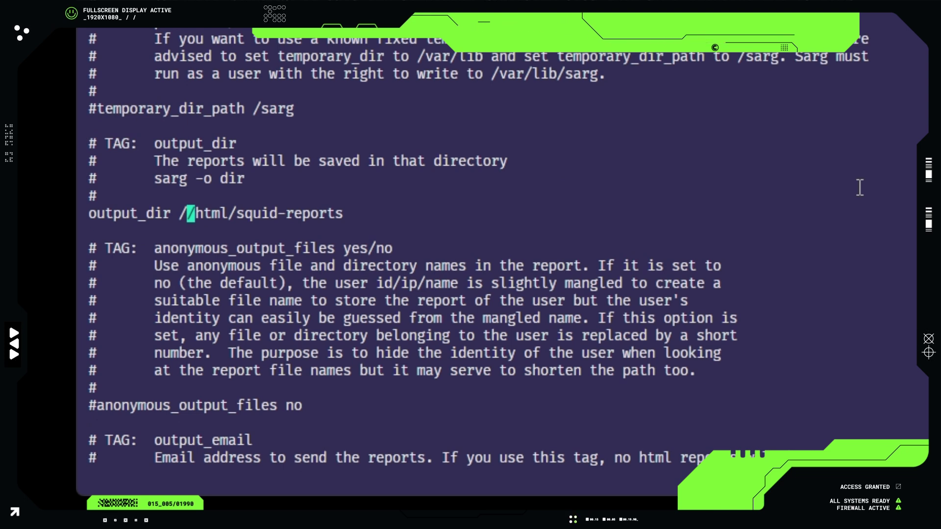
pyautogui.write('ir /var')
pyautogui.press('Escape')
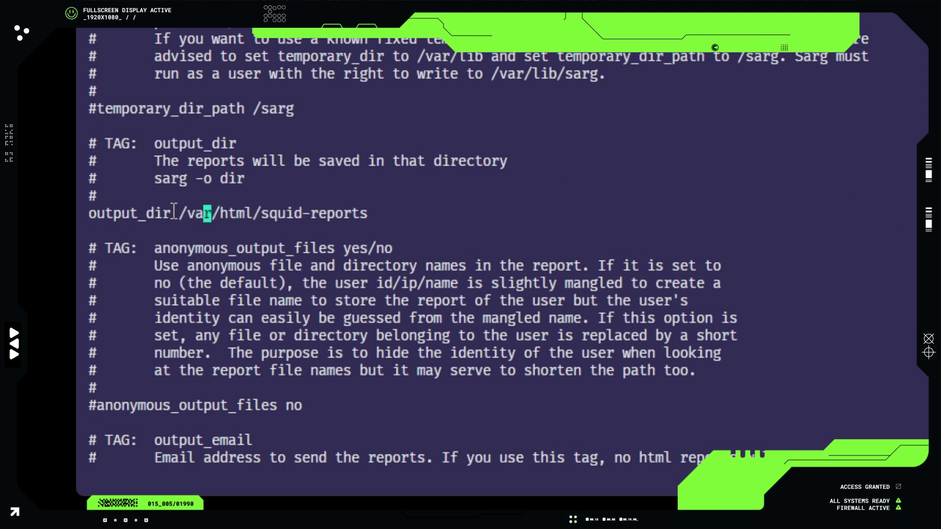
pyautogui.moveTo(176, 213); pyautogui.dragTo(378, 212)
pyautogui.hotkey('ctrl', 'c')
pyautogui.click(381, 197)
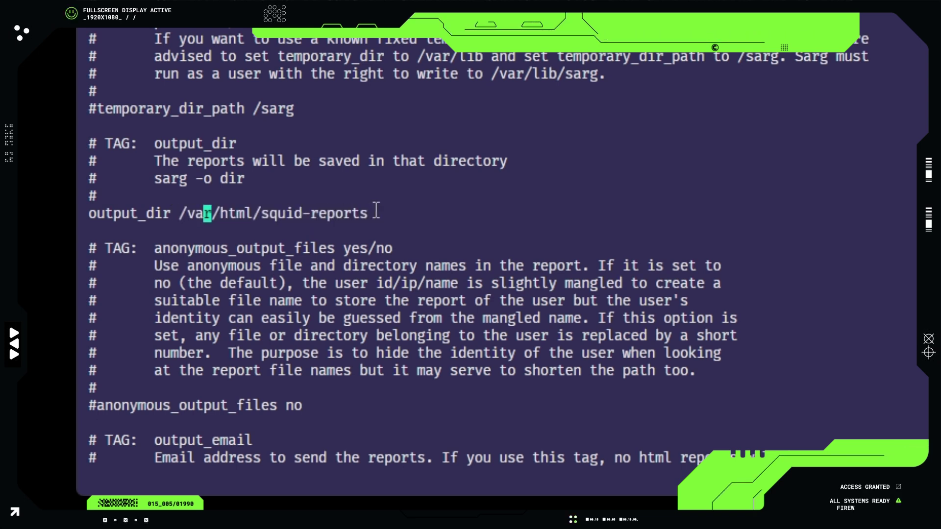
pyautogui.write(':wq')
pyautogui.press('Return')
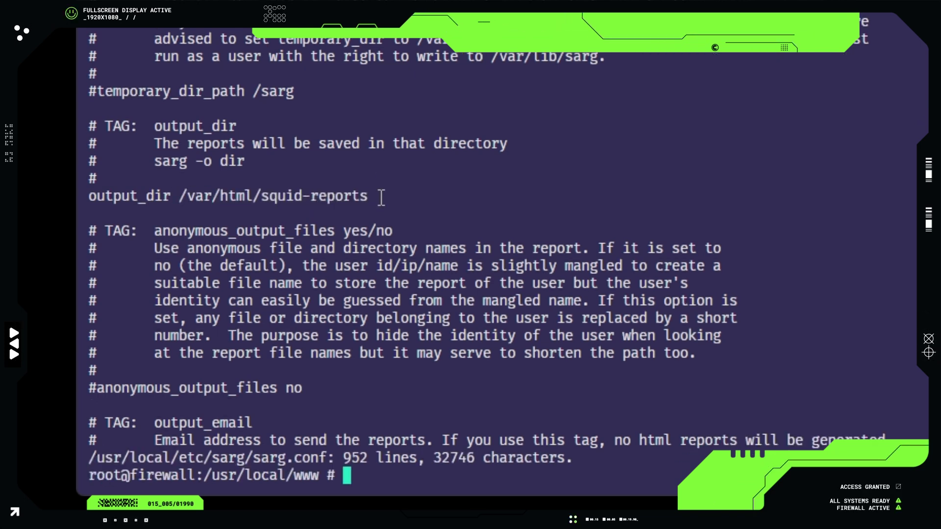
# - List /var/html/squid-reports with ls -l to confirm the move
pyautogui.write('ls -l')
pyautogui.middleClick(382, 197)
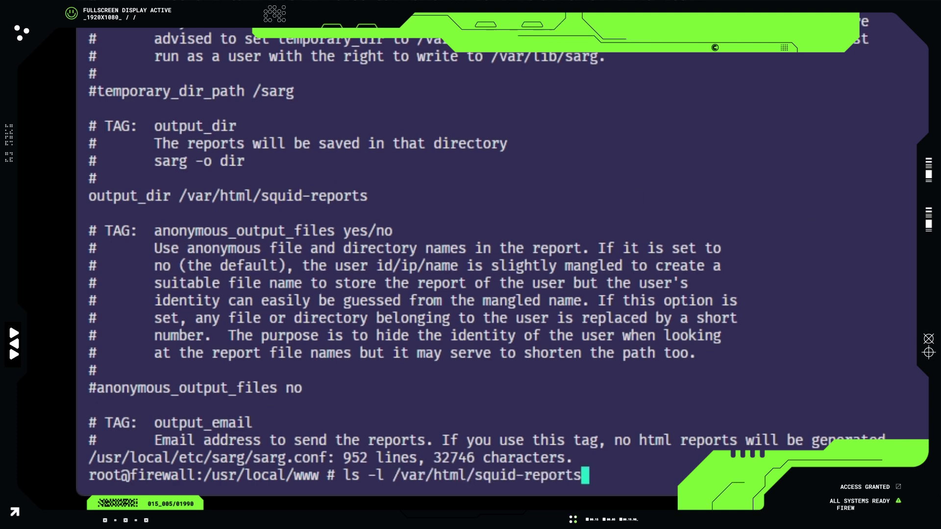
pyautogui.press('Return')
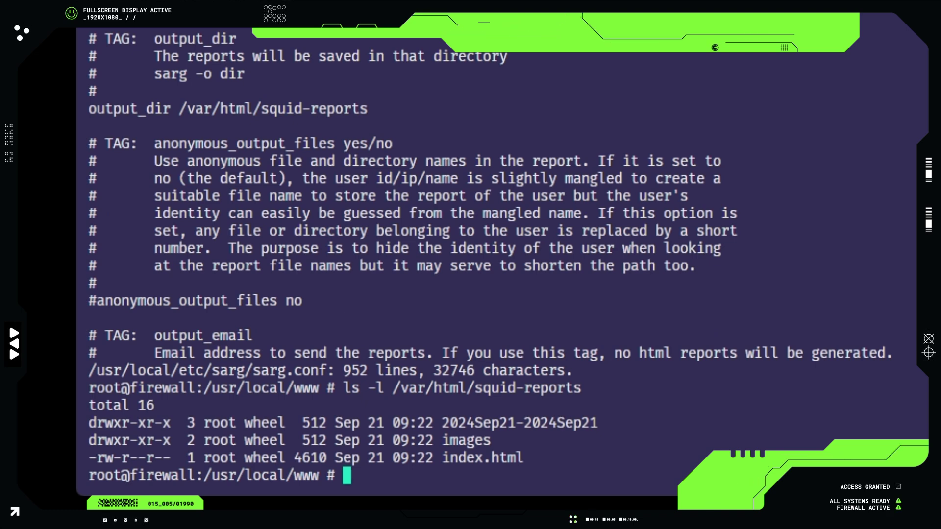
# - Regenerate the SARG report with sarg -x and copy its output folder path
pyautogui.write('sarg -x')
pyautogui.press('Return')
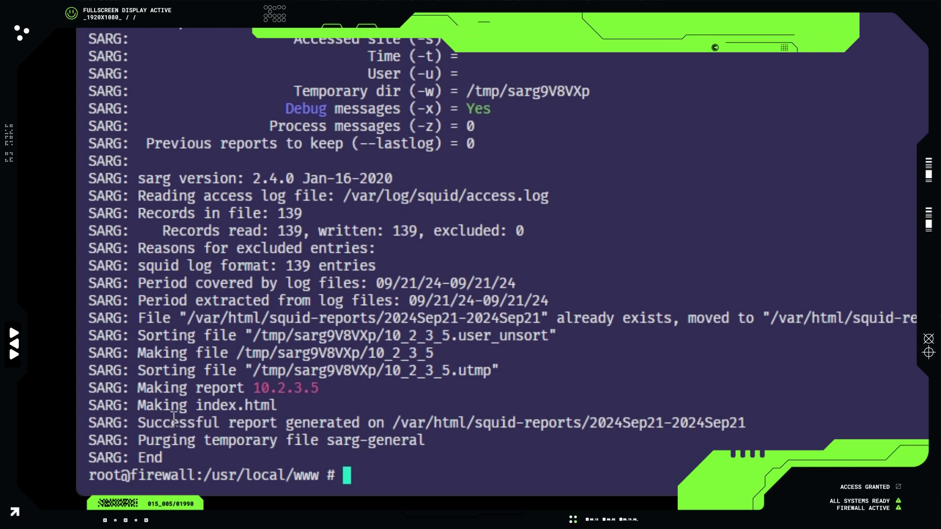
pyautogui.moveTo(758, 422); pyautogui.dragTo(392, 422)
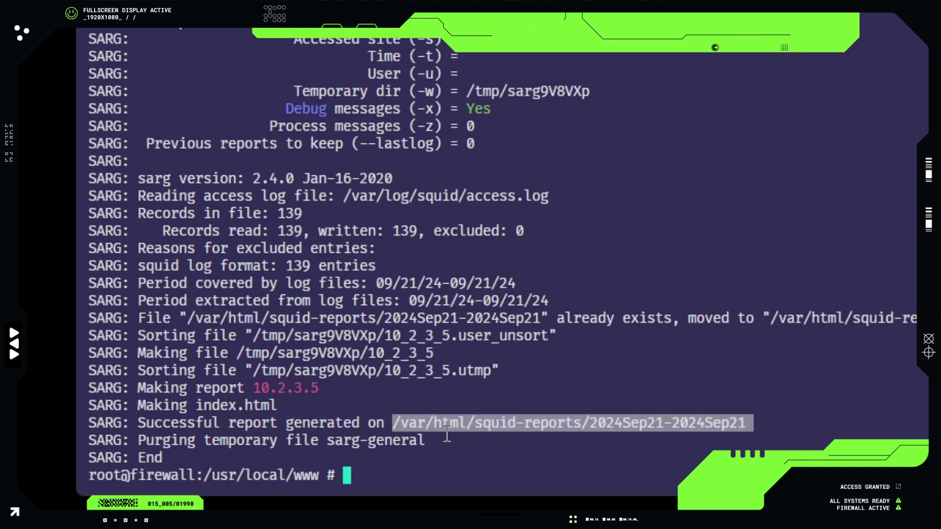
pyautogui.click(447, 435)
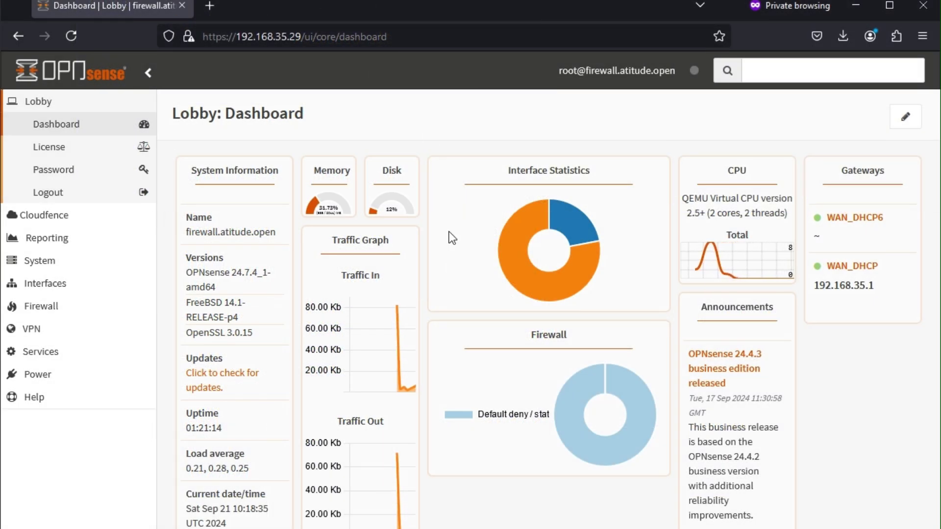
pyautogui.click(390, 34)
pyautogui.write('https://192.168.35.29/html/squid-reports/')
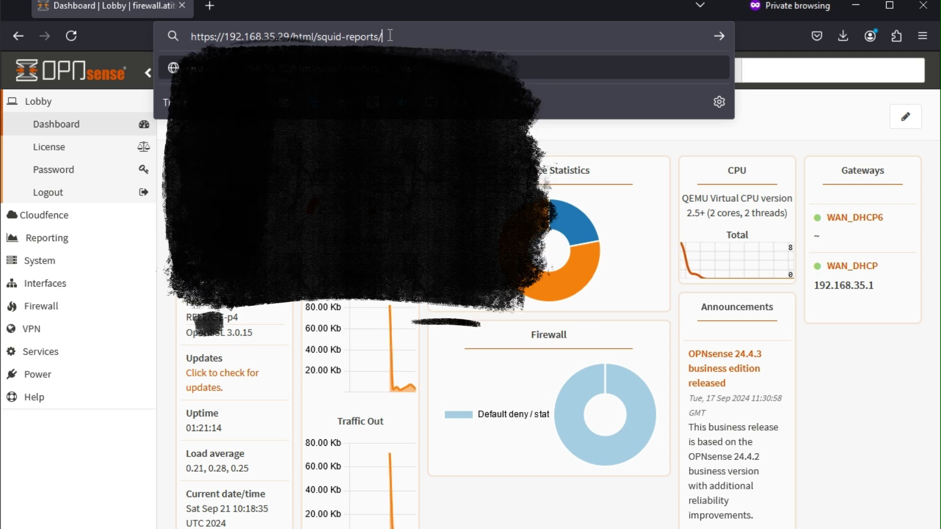
pyautogui.press('Return')
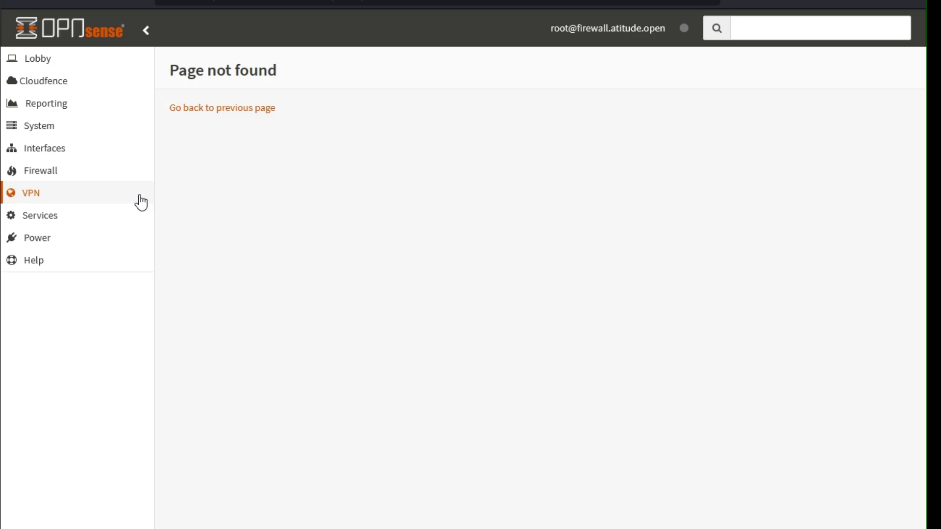
# - Open Services > Nginx > Configuration and scroll through its settings
pyautogui.click(122, 223)
pyautogui.click(77, 444)
pyautogui.click(93, 463)
pyautogui.scroll(-3, 102, 469)
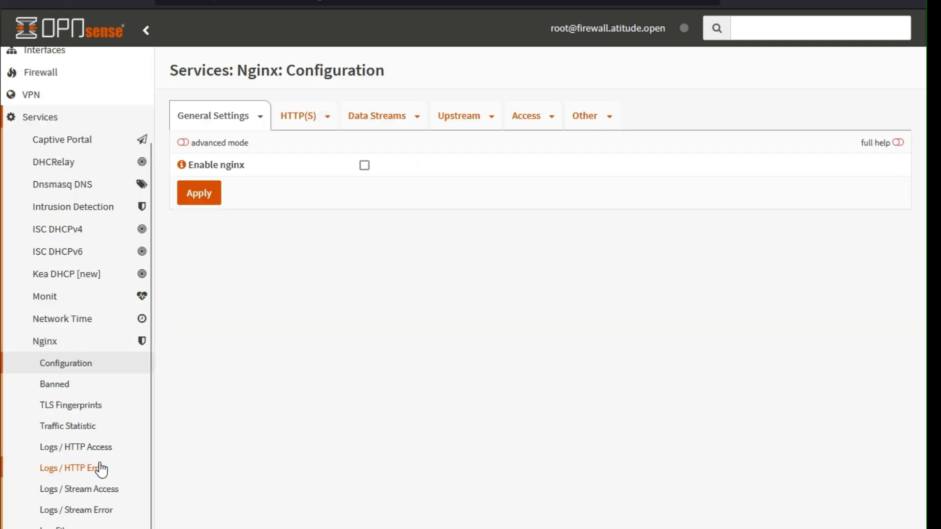
# - Start adding a new server from the Nginx HTTP(S) HTTP Server list
pyautogui.click(300, 124)
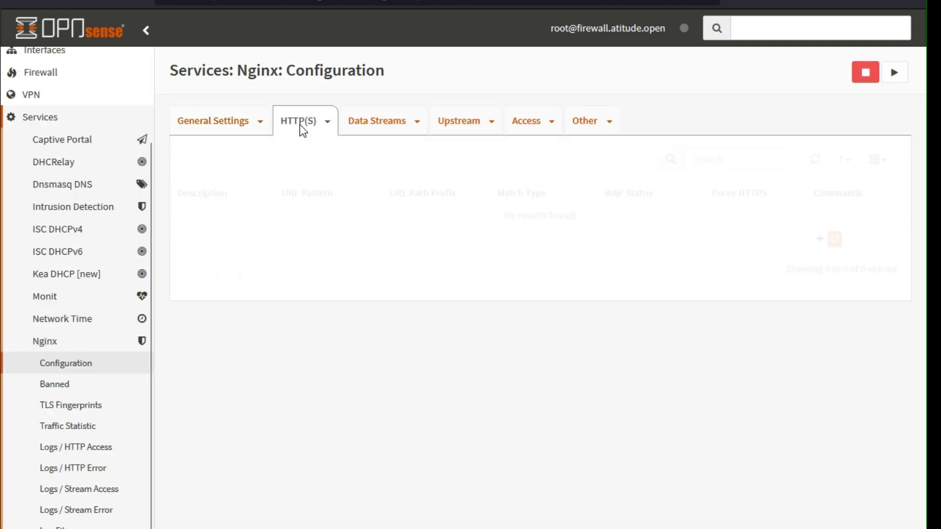
pyautogui.click(325, 123)
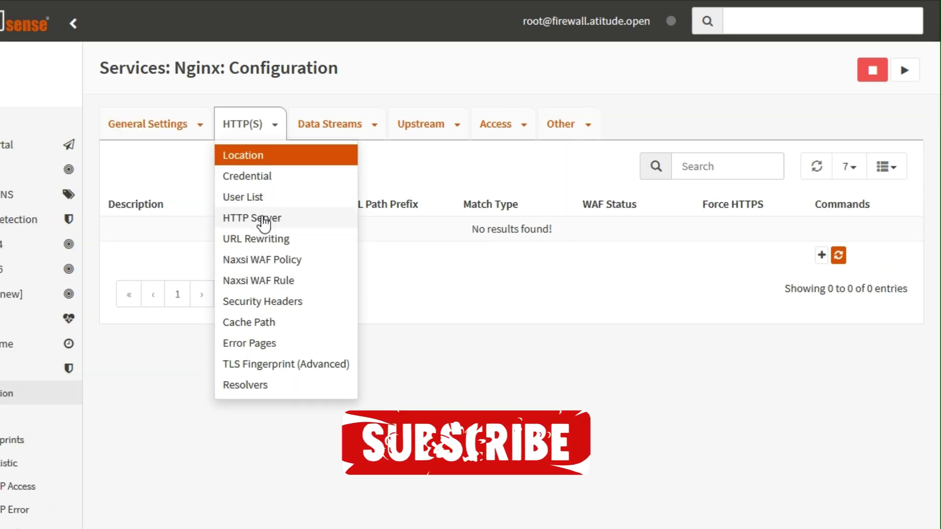
pyautogui.click(262, 218)
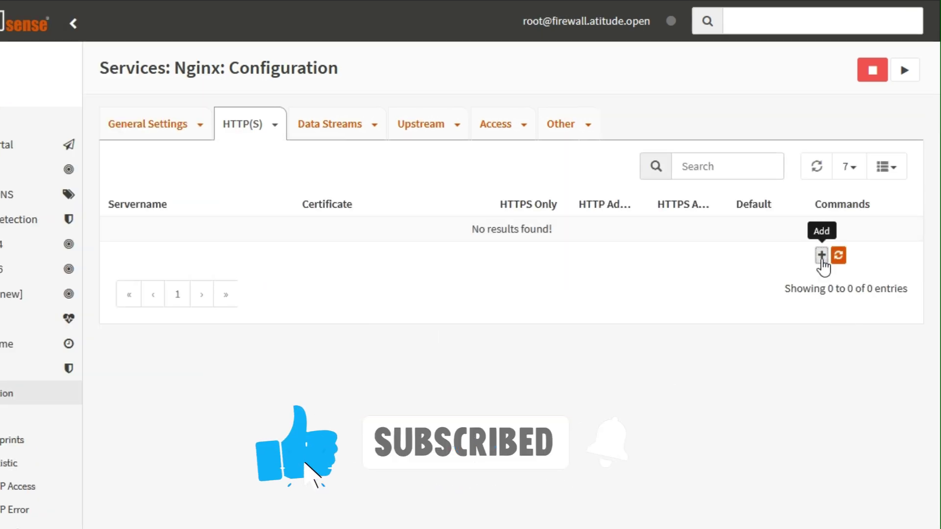
pyautogui.click(822, 255)
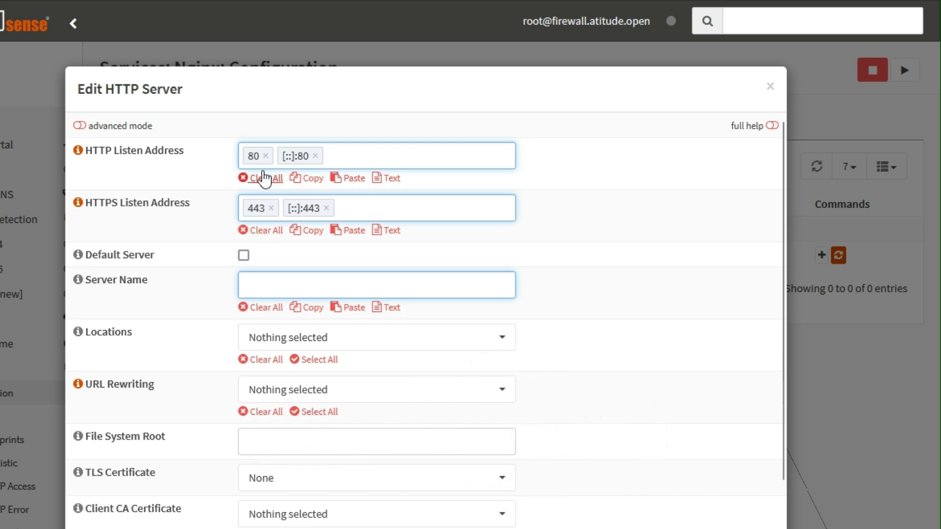
# - Replace the default listen addresses with 8080 for HTTP and 8443 for HTTPS
pyautogui.click(262, 179)
pyautogui.click(263, 231)
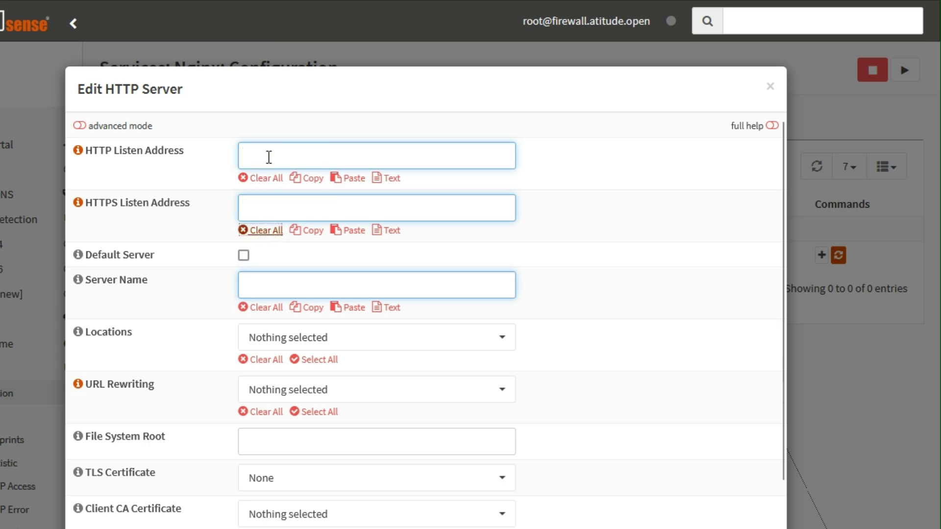
pyautogui.click(270, 154)
pyautogui.write('8080')
pyautogui.press('Return')
pyautogui.press('Tab')
pyautogui.press('Tab')
pyautogui.press('Tab')
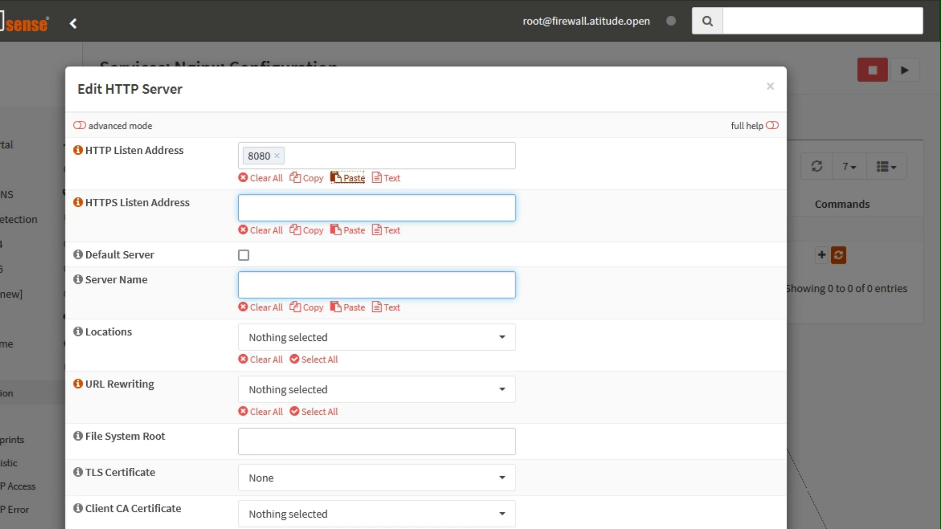
pyautogui.click(264, 199)
pyautogui.write('8443')
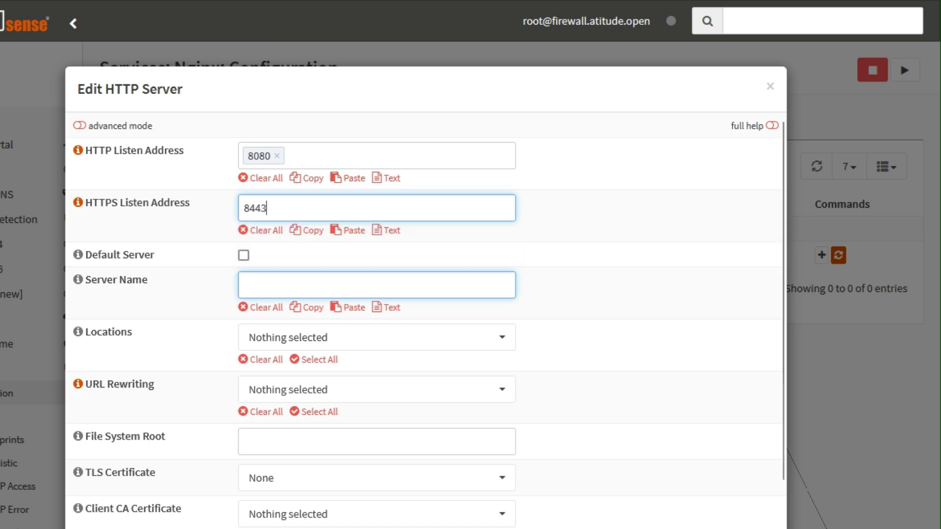
pyautogui.press('Return')
# - Name the server localhost, set file system root /var/html/squid-reports/, and save it
pyautogui.click(326, 272)
pyautogui.write('local')
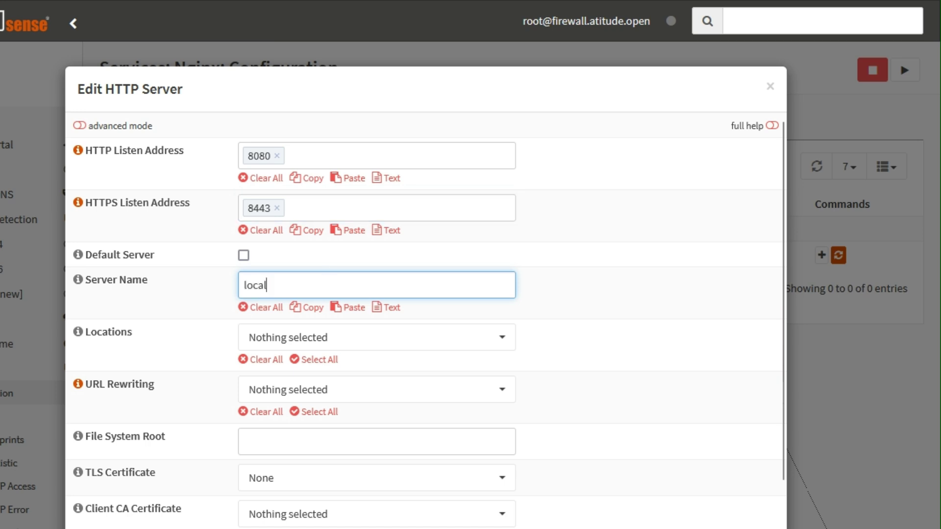
pyautogui.write('host')
pyautogui.press('Return')
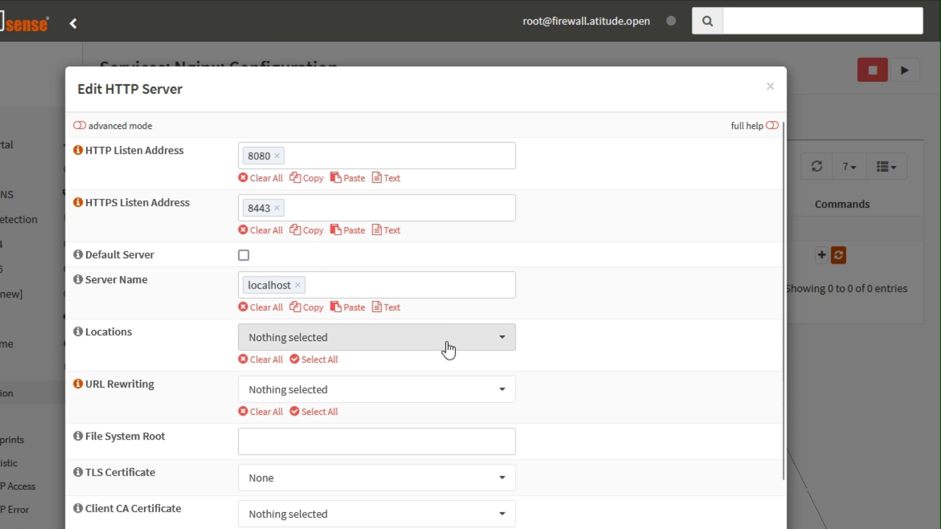
pyautogui.scroll(-2, 561, 379)
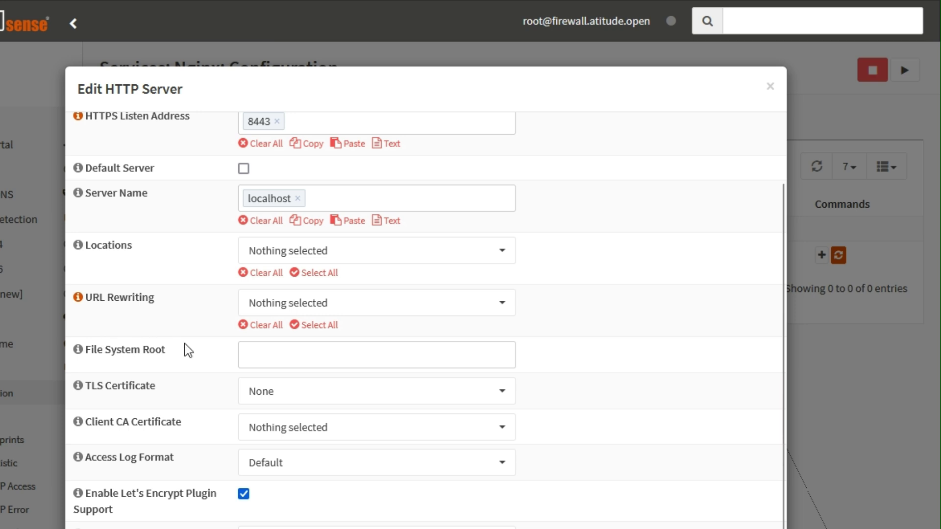
pyautogui.click(265, 350)
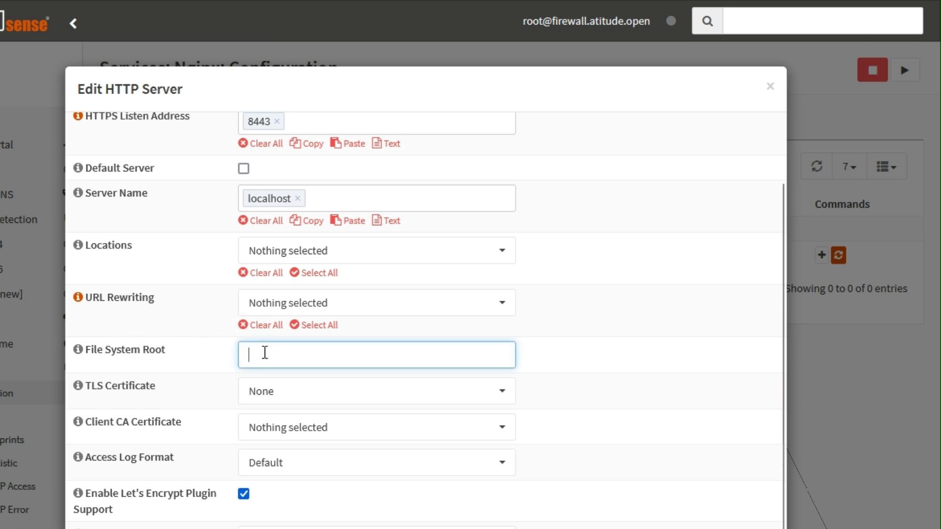
pyautogui.write('/var/html/')
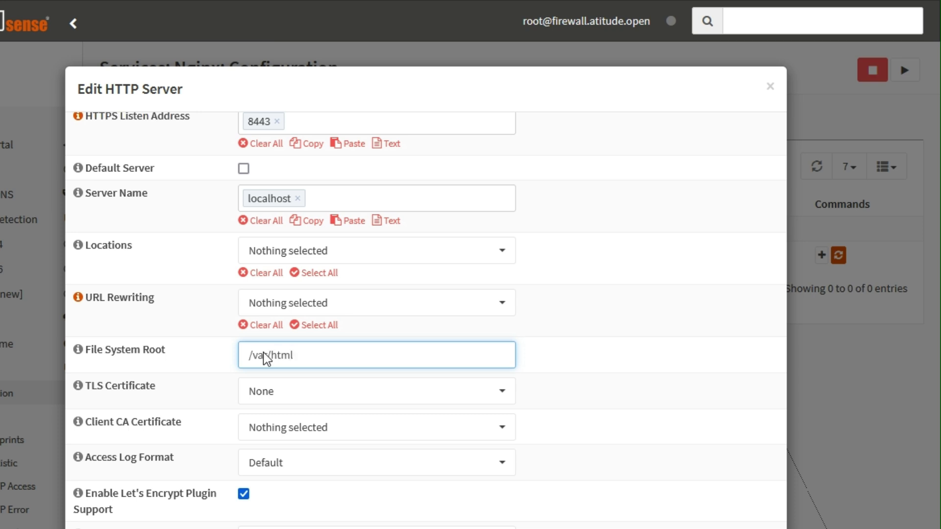
pyautogui.write('squid-reports/')
pyautogui.scroll(-5, 473, 345)
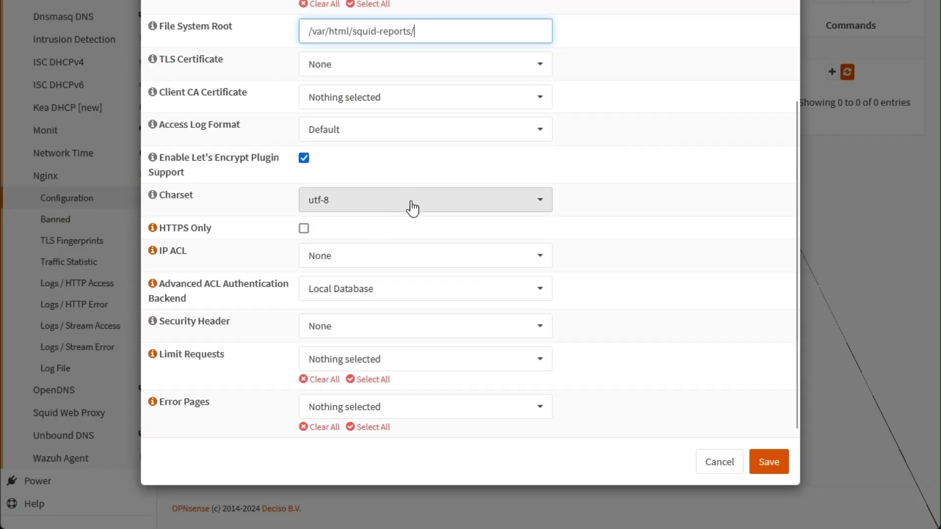
pyautogui.click(769, 463)
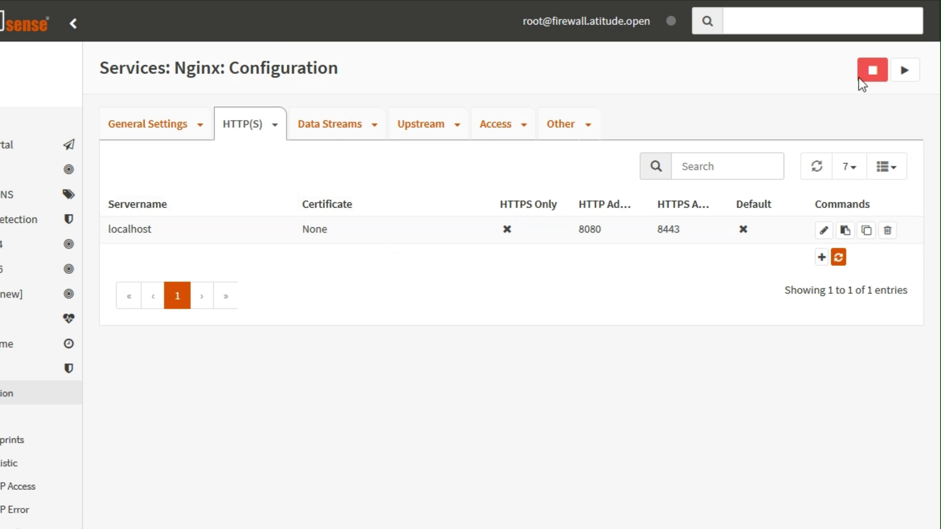
# - Enable the Nginx service in General Settings and apply
pyautogui.click(142, 129)
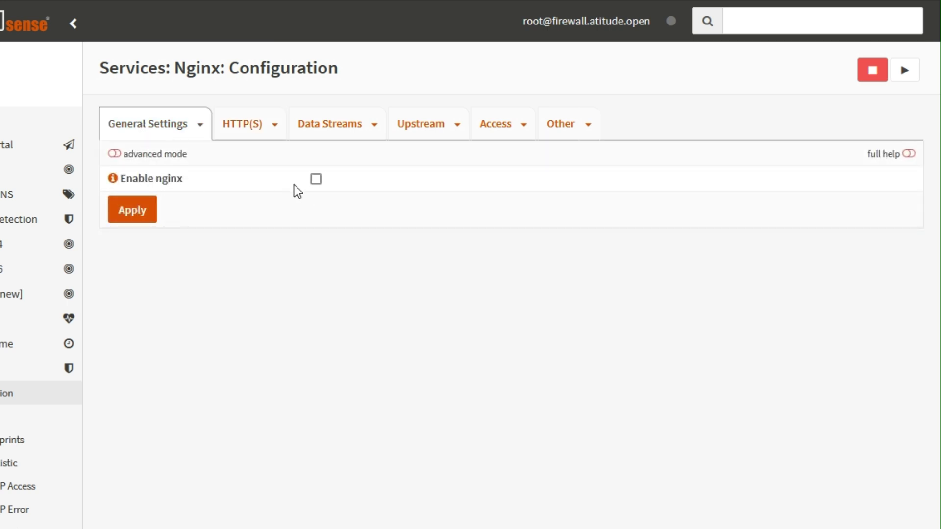
pyautogui.click(318, 180)
pyautogui.click(141, 214)
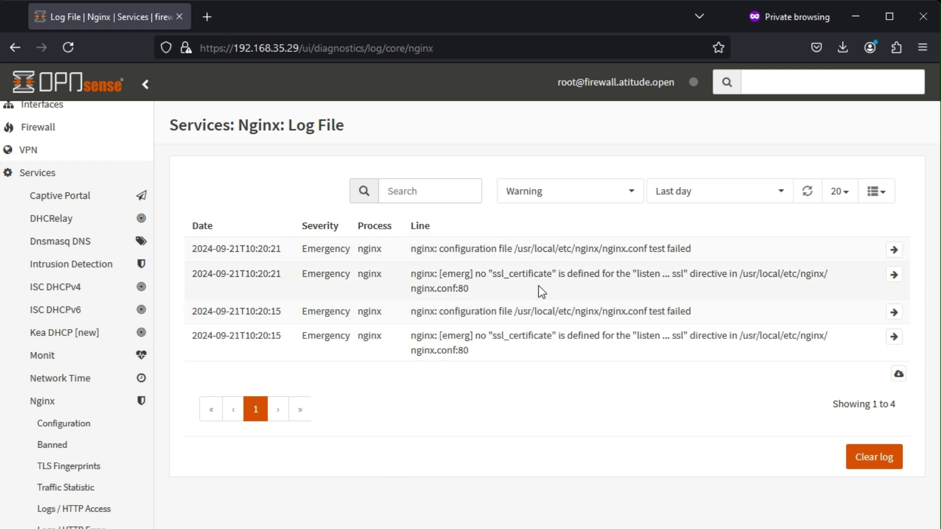
# - Read the log's config-test failure about a missing ssl_certificate, then return to HTTP(S) settings
pyautogui.moveTo(703, 311); pyautogui.dragTo(422, 308)
pyautogui.click(481, 310)
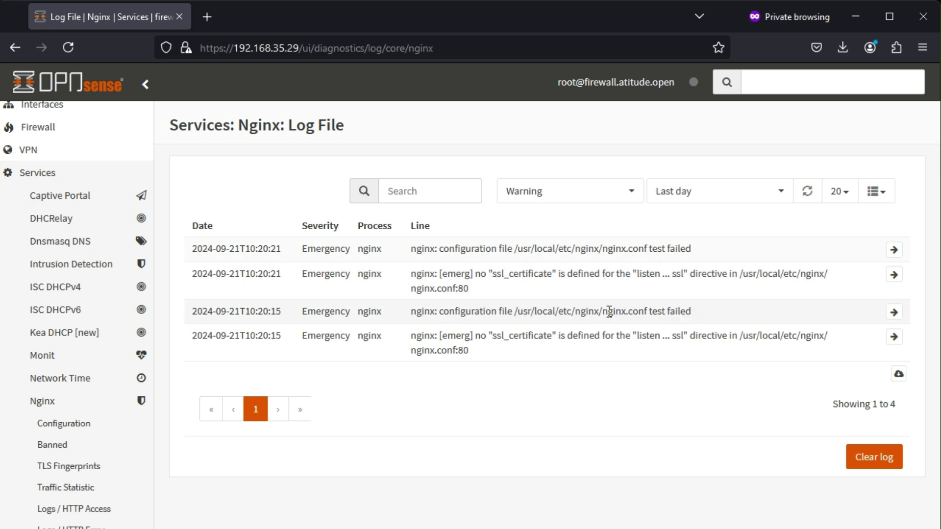
pyautogui.moveTo(555, 291); pyautogui.dragTo(411, 276)
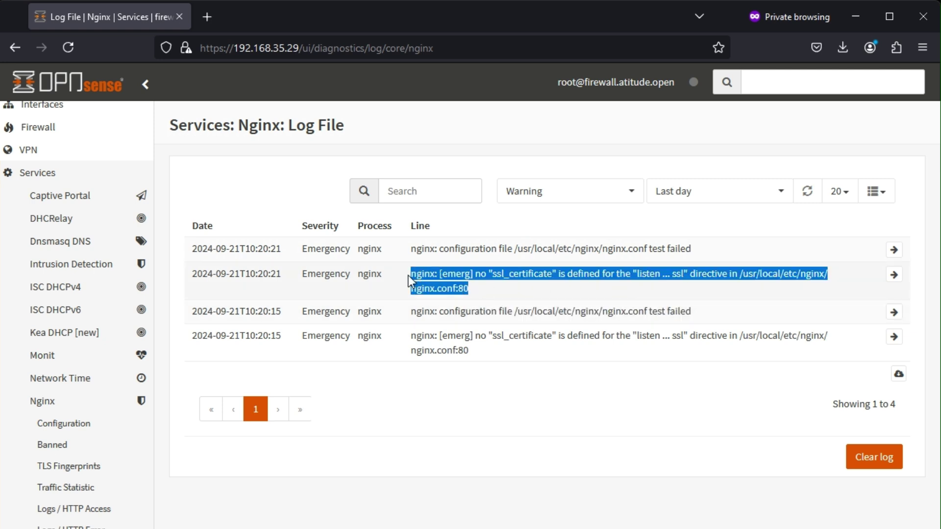
pyautogui.click(472, 287)
pyautogui.click(58, 424)
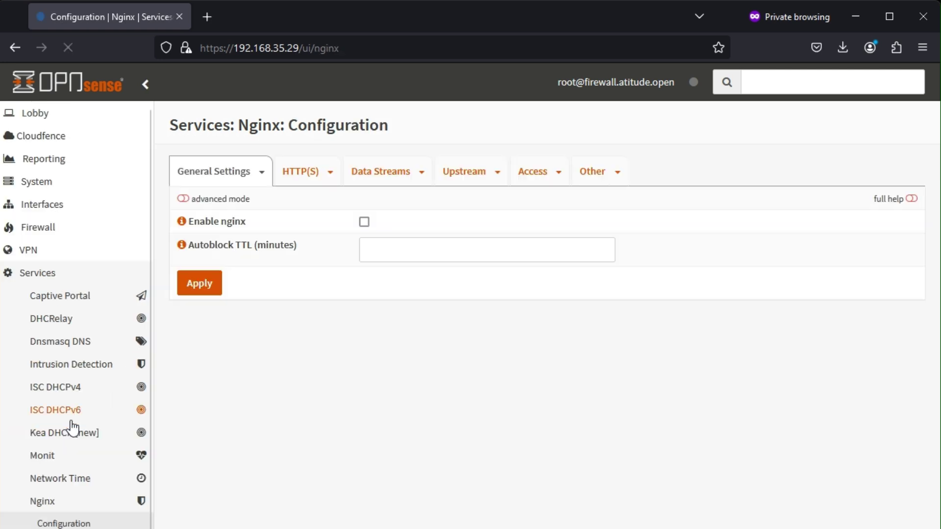
pyautogui.click(298, 169)
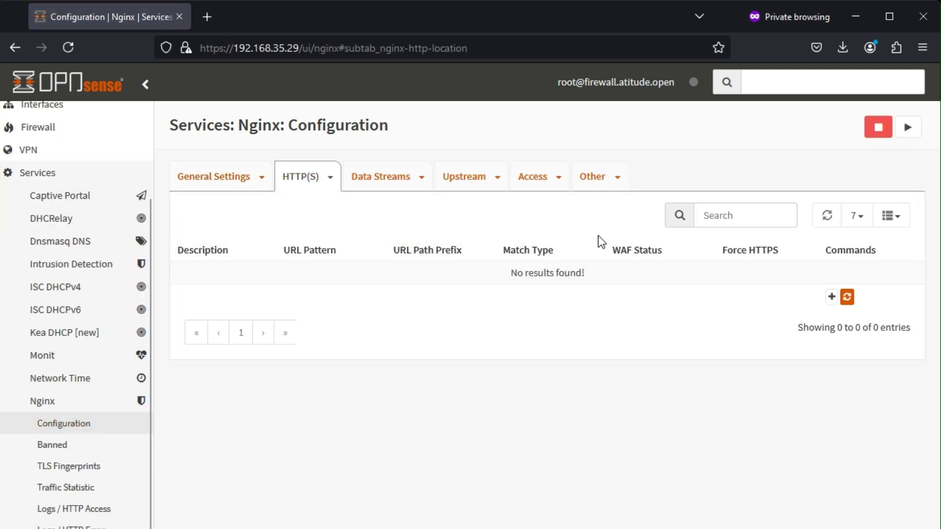
pyautogui.click(331, 178)
# - Give the localhost HTTP server the Web GUI TLS certificate
pyautogui.click(334, 267)
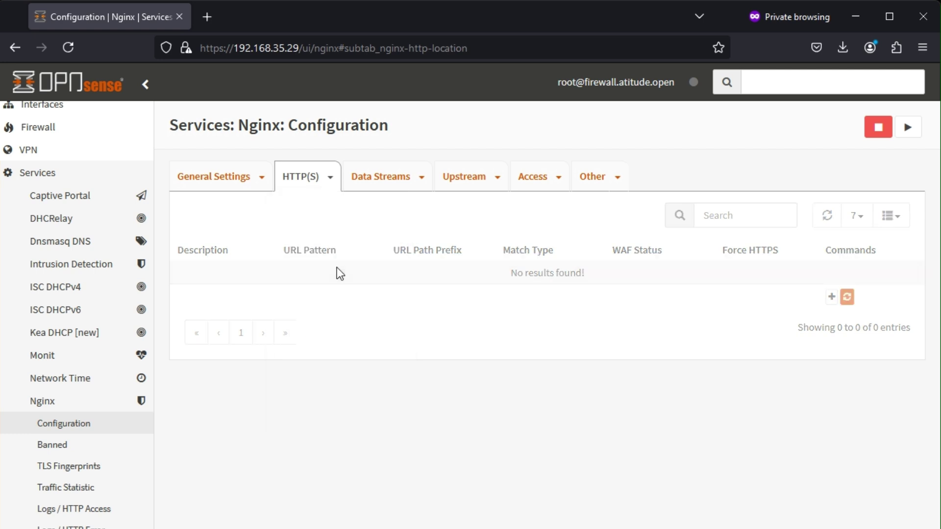
pyautogui.click(833, 274)
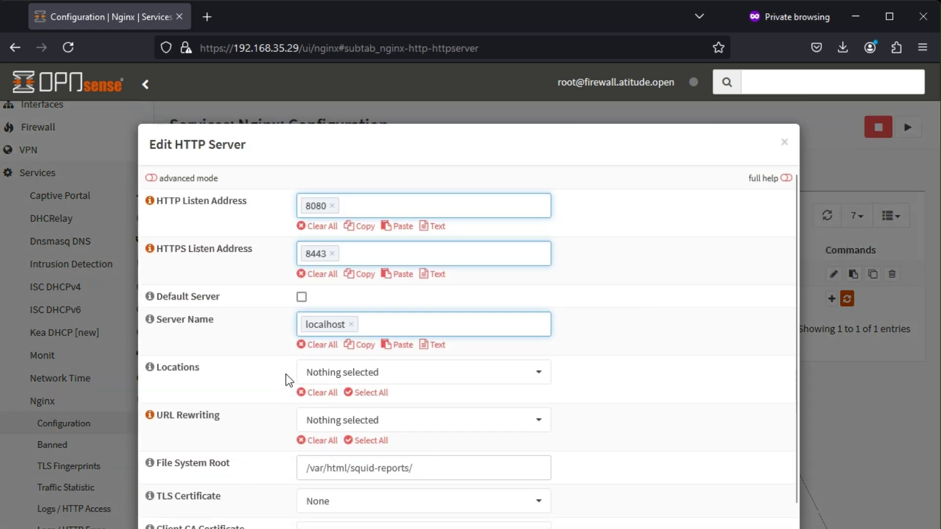
pyautogui.scroll(-3, 442, 426)
pyautogui.click(353, 363)
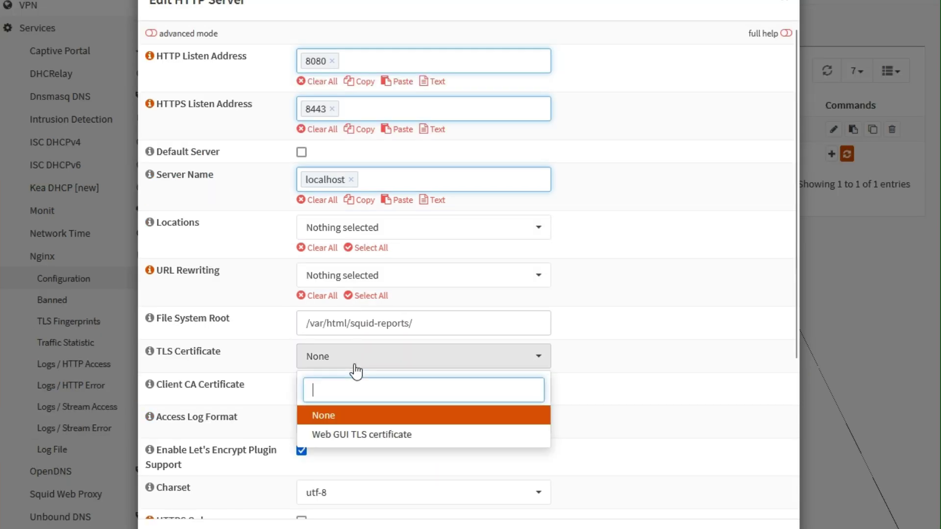
pyautogui.click(329, 435)
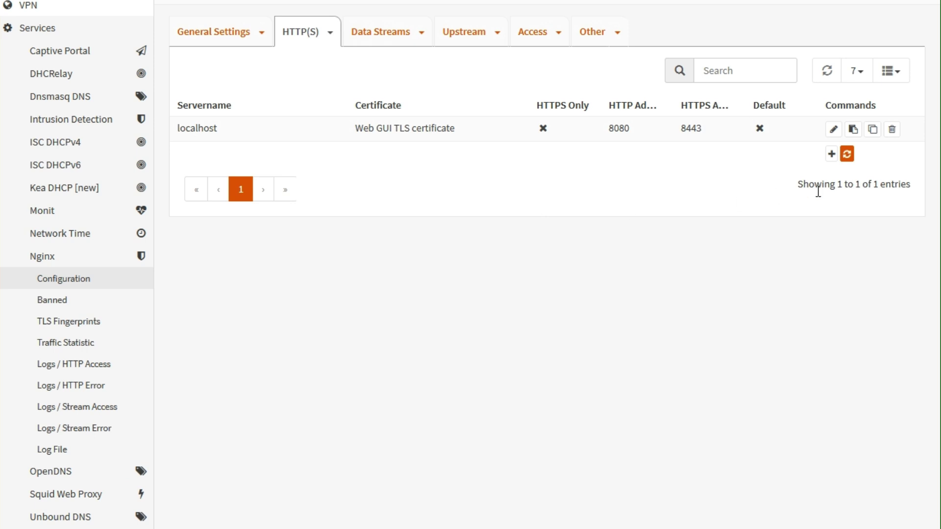
# - Reconfigure Nginx and apply General Settings to start the service
pyautogui.click(847, 156)
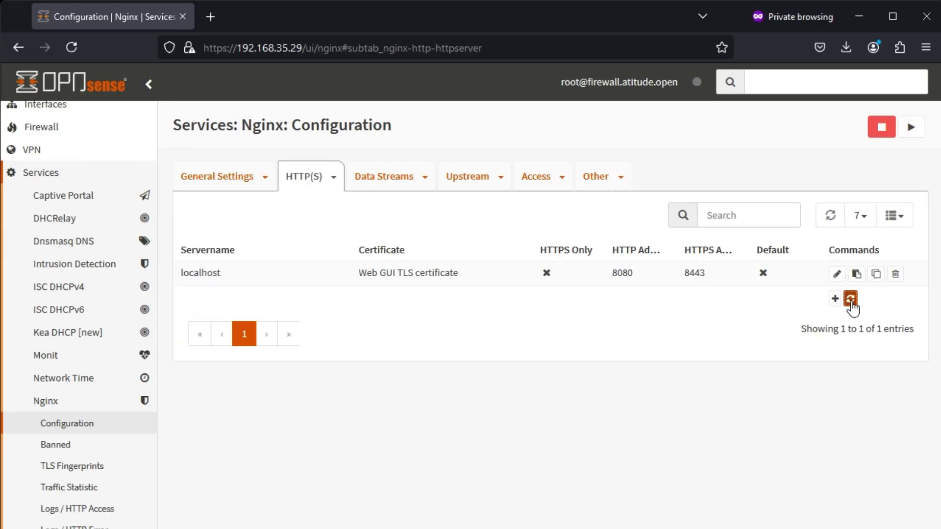
pyautogui.click(192, 30)
pyautogui.click(215, 264)
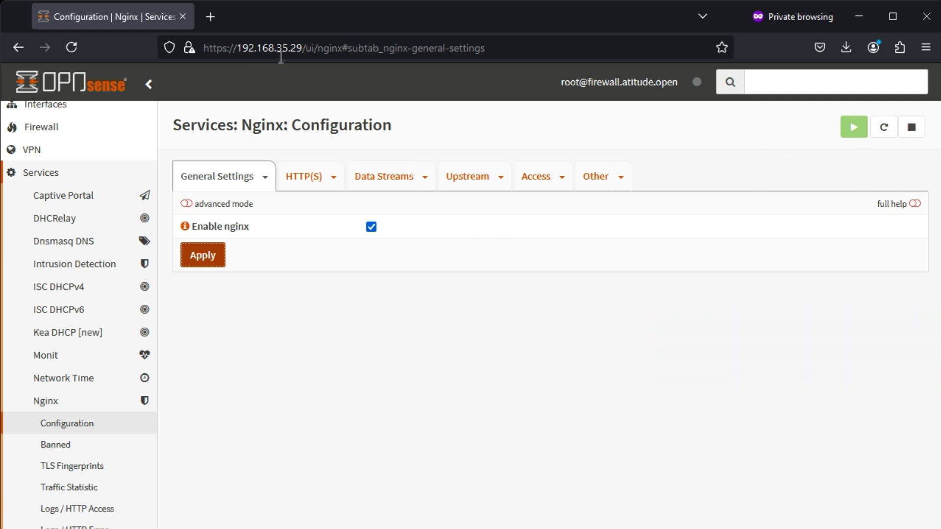
# - Load the firewall's address on port 8080 over http in a new private tab
pyautogui.click(302, 48)
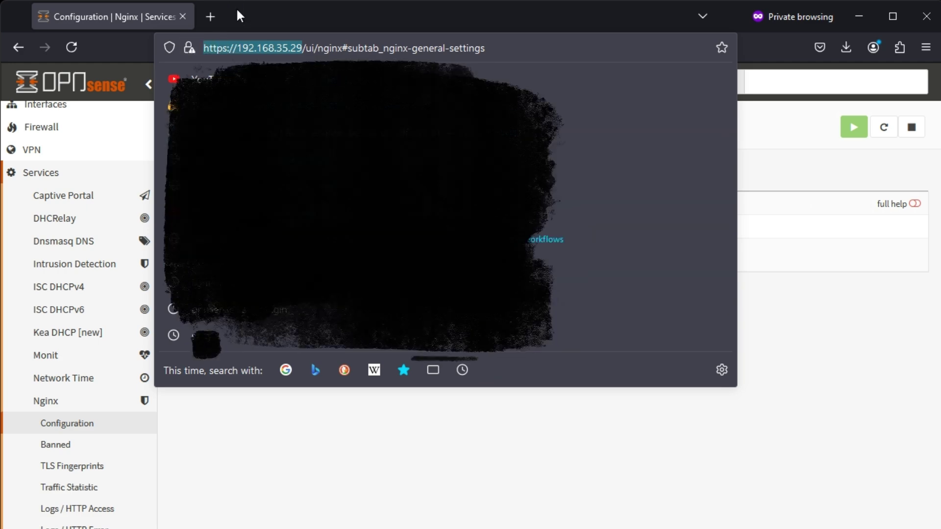
pyautogui.click(210, 17)
pyautogui.write('https://192.168.35.29')
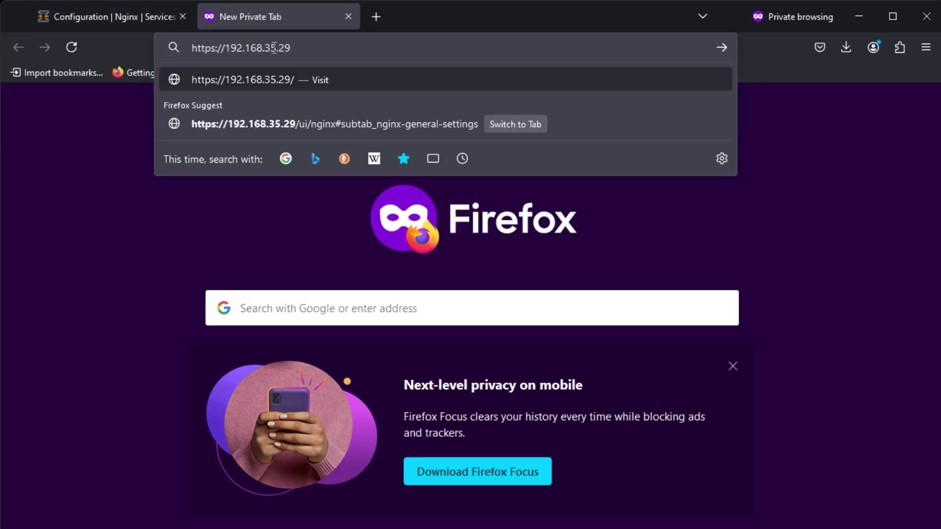
pyautogui.write(':8080')
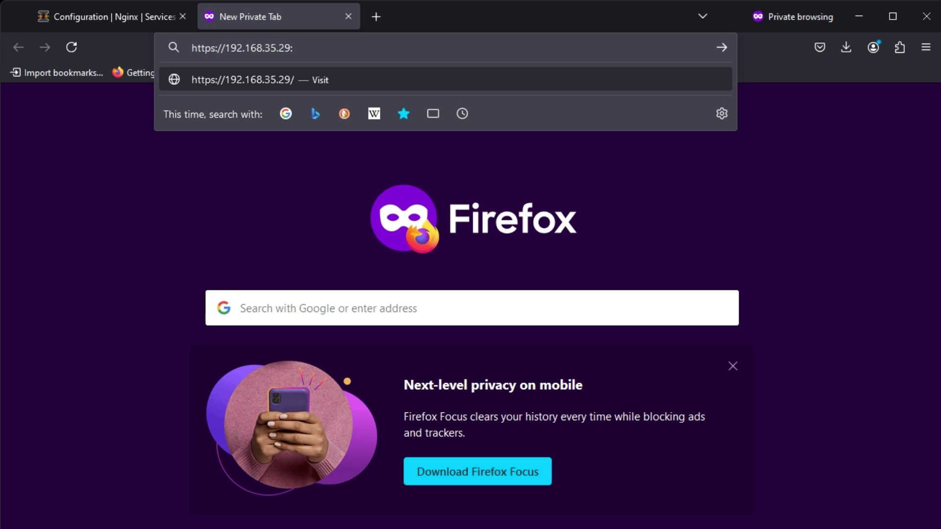
pyautogui.press('Return')
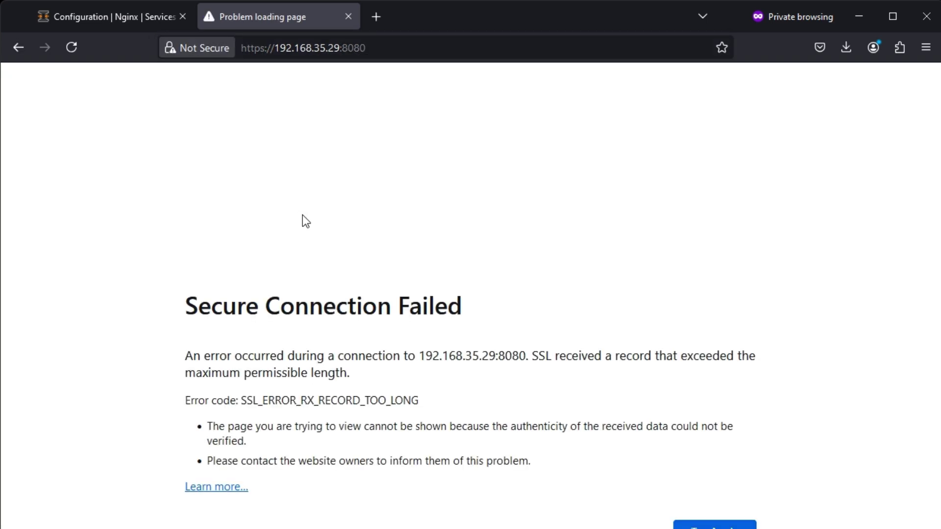
pyautogui.click(272, 52)
pyautogui.click(263, 51)
pyautogui.press('BackSpace')
pyautogui.press('Return')
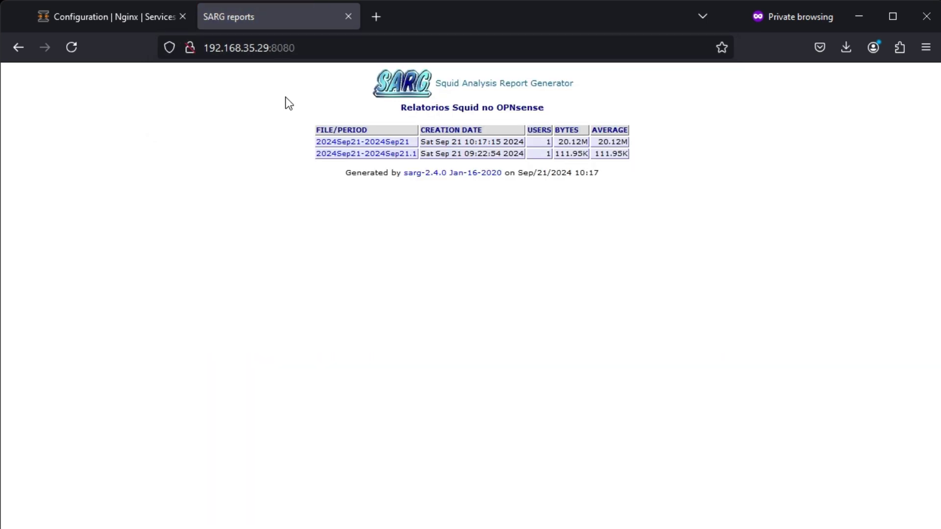
# - Open the 2024Sep21-2024Sep21 SARG report and view the 10.2.3.5 user report
pyautogui.click(368, 141)
pyautogui.click(325, 196)
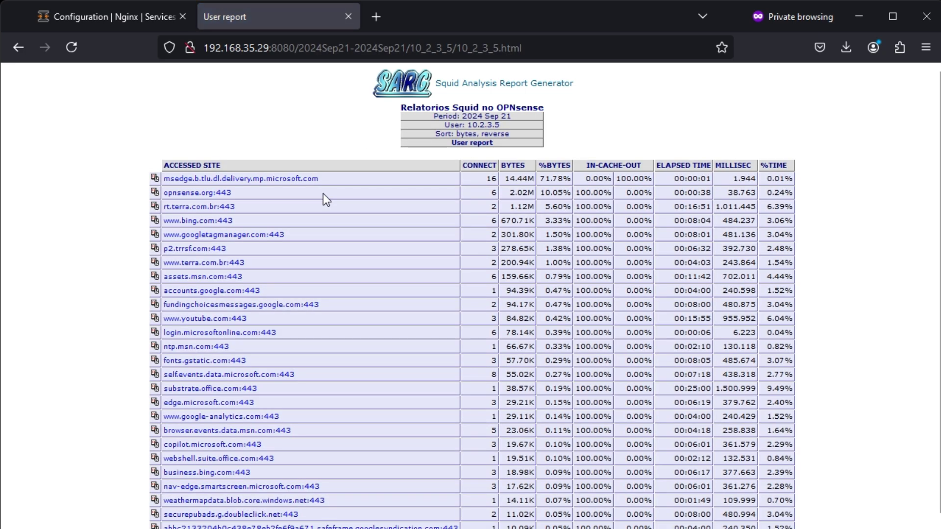
pyautogui.scroll(-5, 310, 312)
pyautogui.scroll(5, 309, 314)
pyautogui.scroll(-5, 309, 313)
pyautogui.scroll(5, 310, 310)
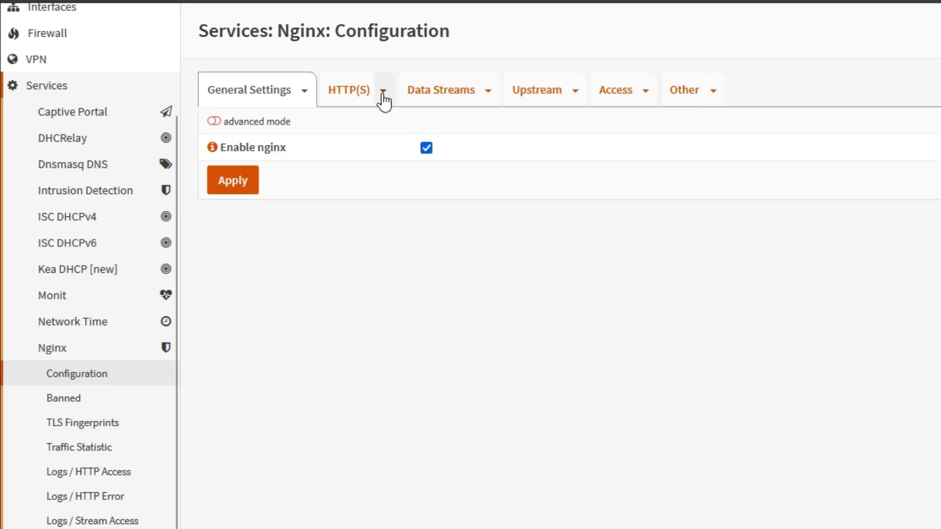
# - Add a new Nginx login credential with a username and password, and save it
pyautogui.click(383, 94)
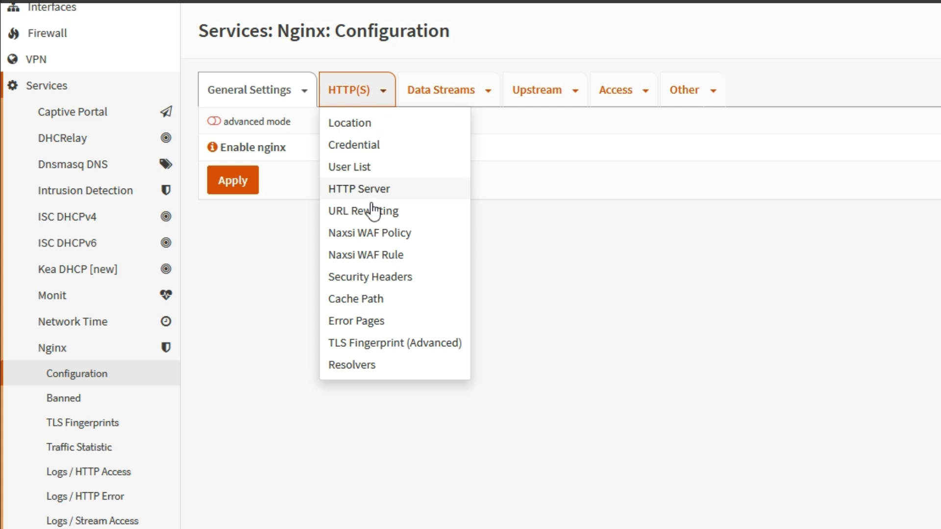
pyautogui.click(394, 147)
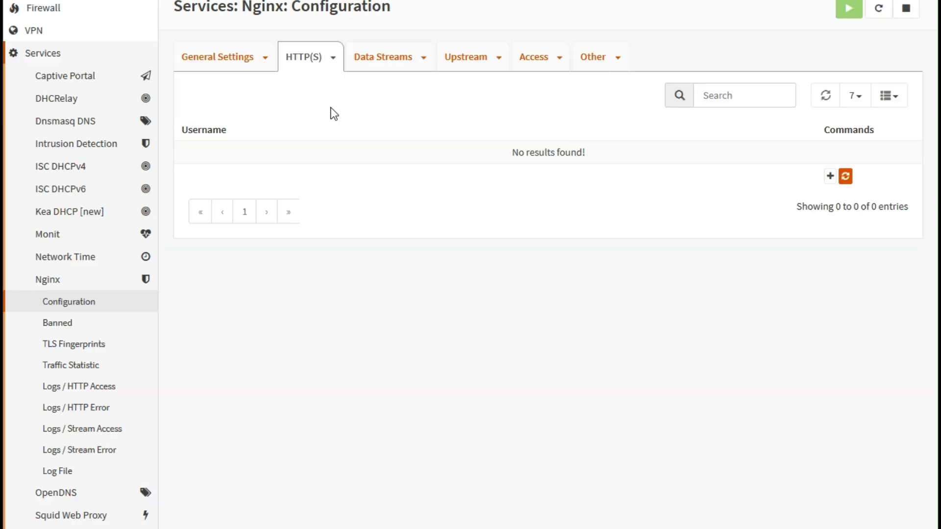
pyautogui.click(830, 178)
pyautogui.click(334, 69)
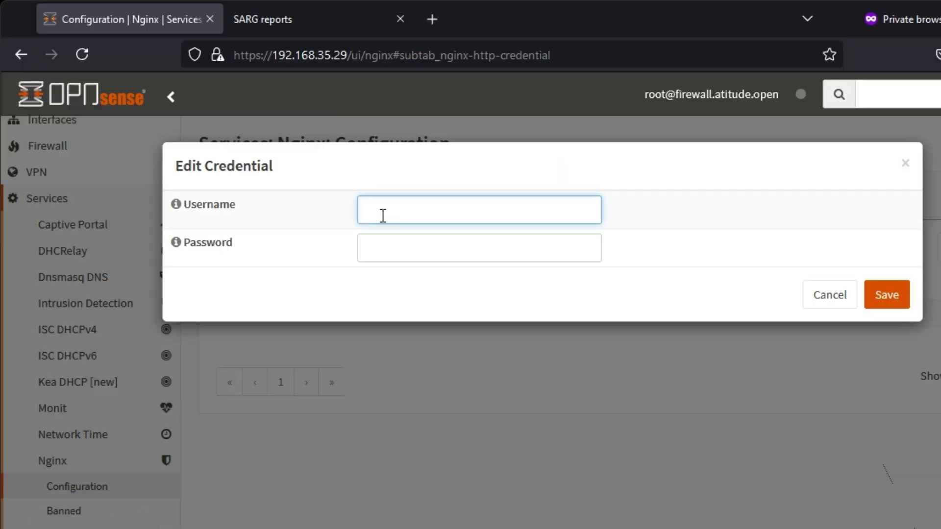
pyautogui.write('report')
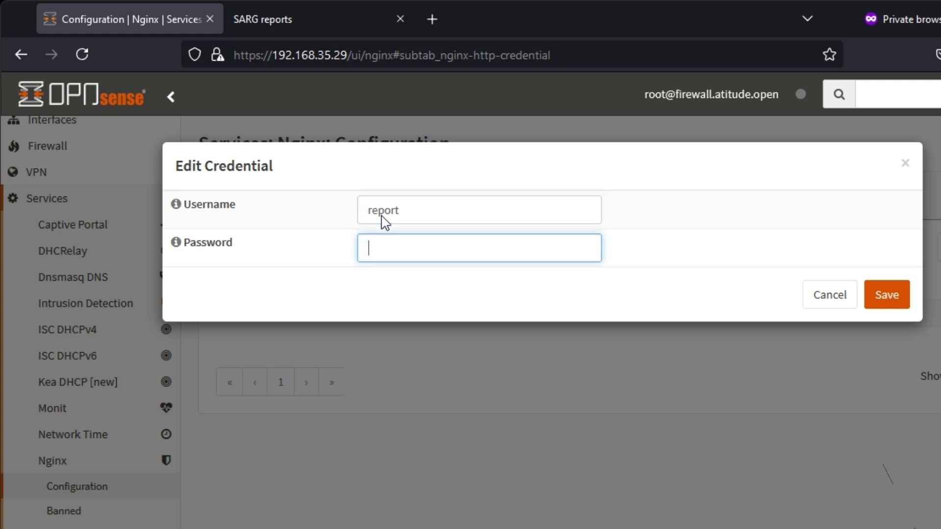
pyautogui.write('repor')
pyautogui.moveTo(489, 260); pyautogui.dragTo(336, 247)
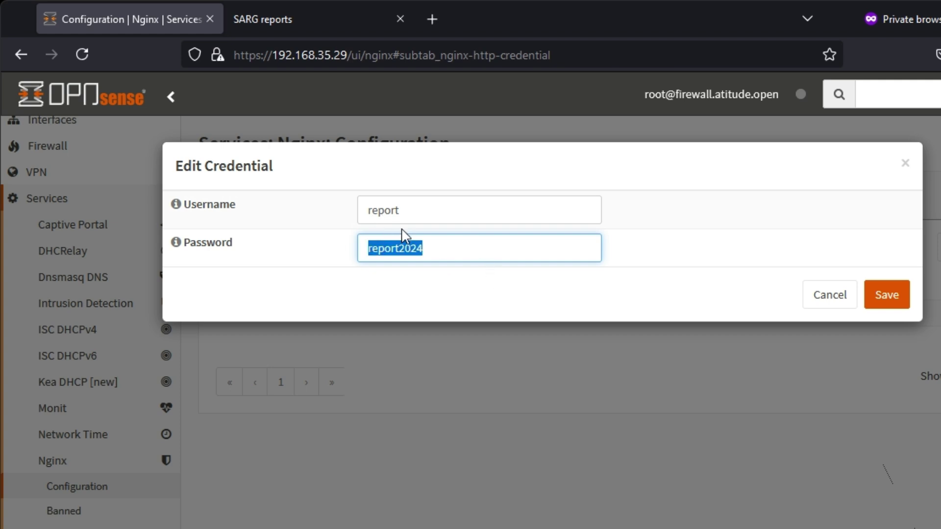
pyautogui.click(424, 247)
pyautogui.moveTo(437, 248); pyautogui.dragTo(357, 240)
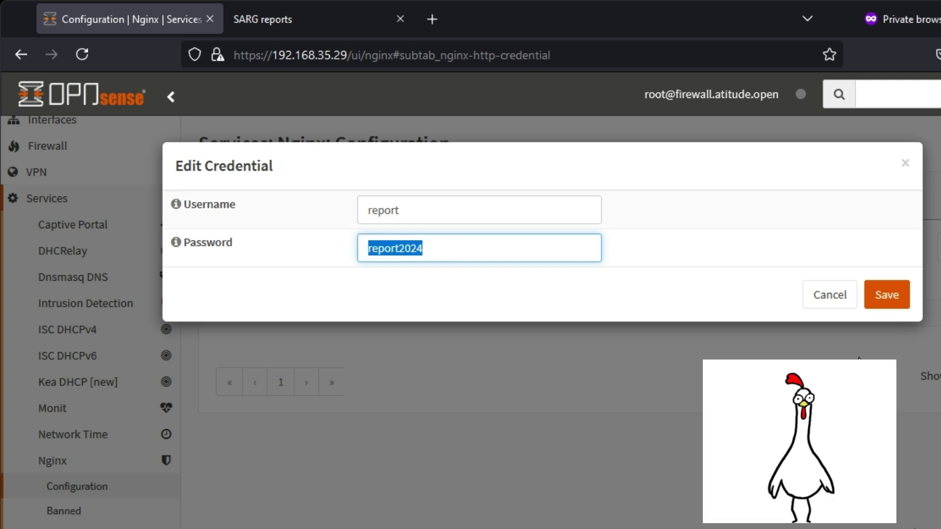
pyautogui.click(897, 298)
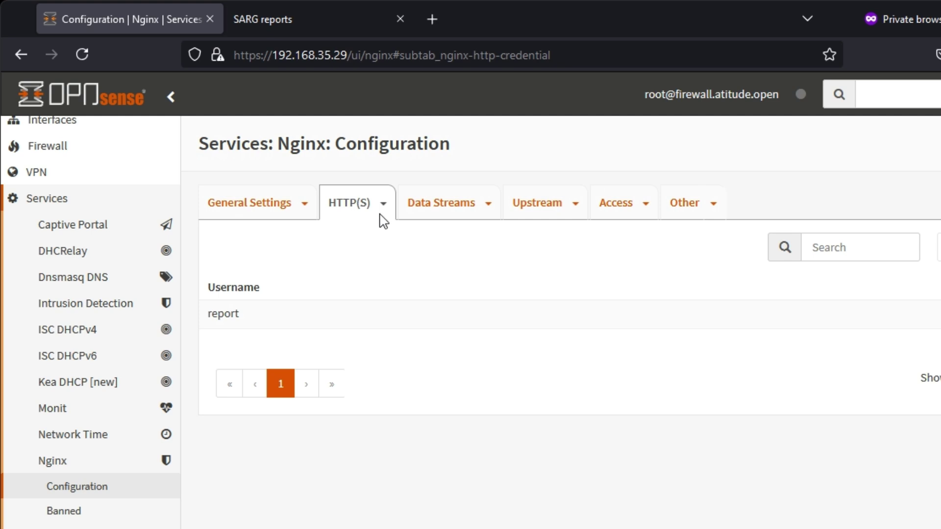
# - Create a user list named 'report' containing the new credential and save it
pyautogui.click(382, 204)
pyautogui.click(374, 288)
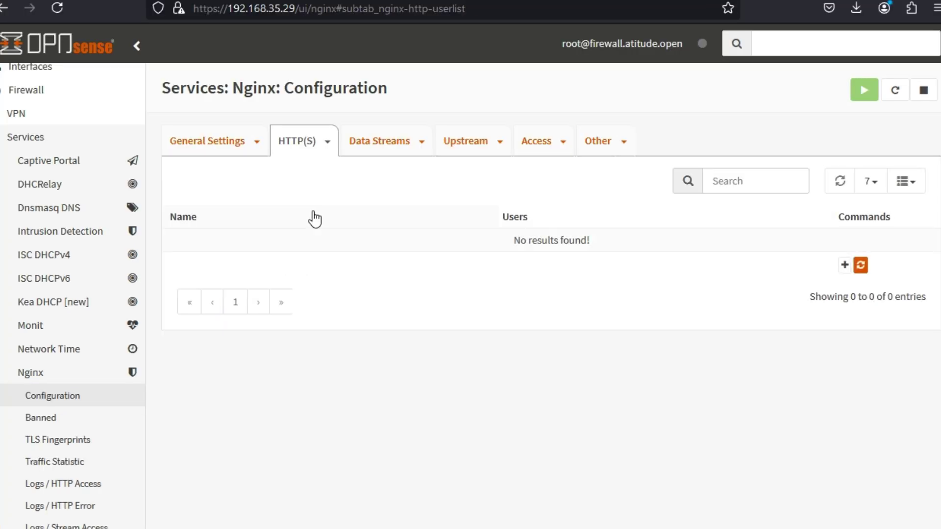
pyautogui.click(846, 266)
pyautogui.click(314, 140)
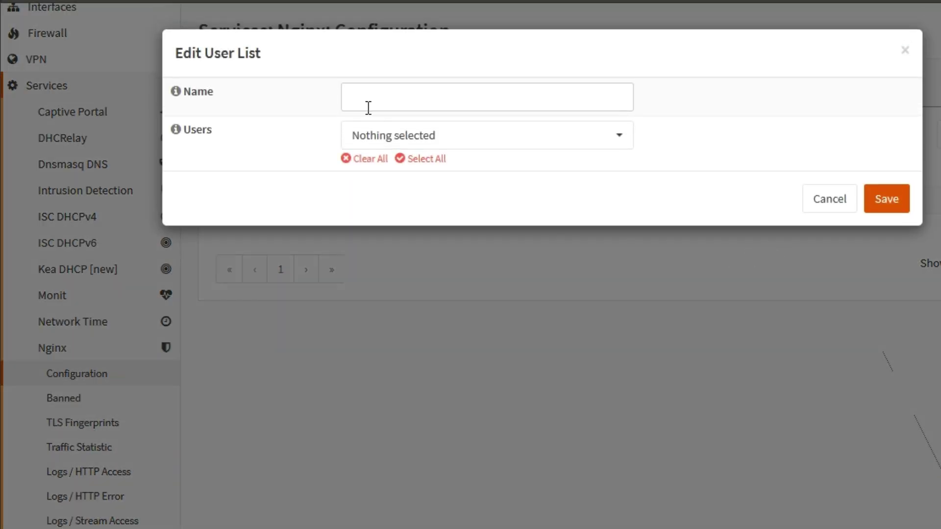
pyautogui.write('report')
pyautogui.click(474, 139)
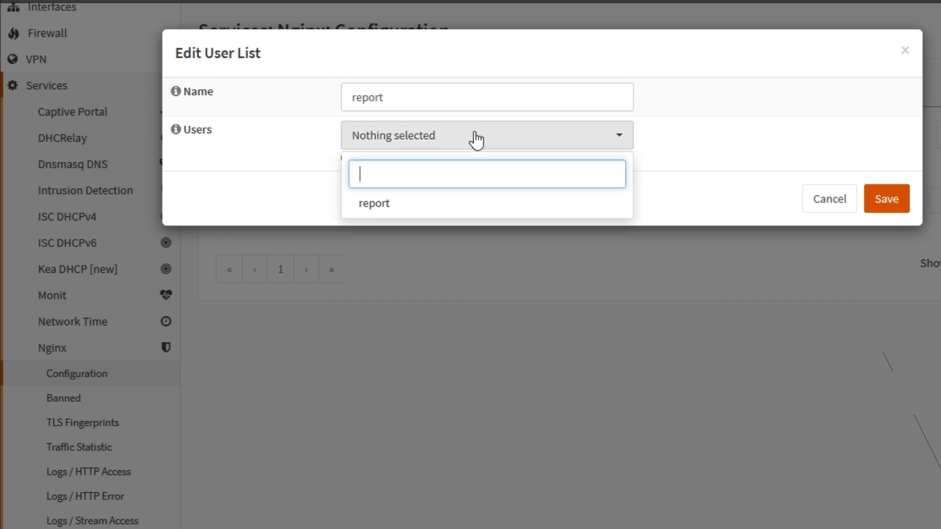
pyautogui.click(412, 217)
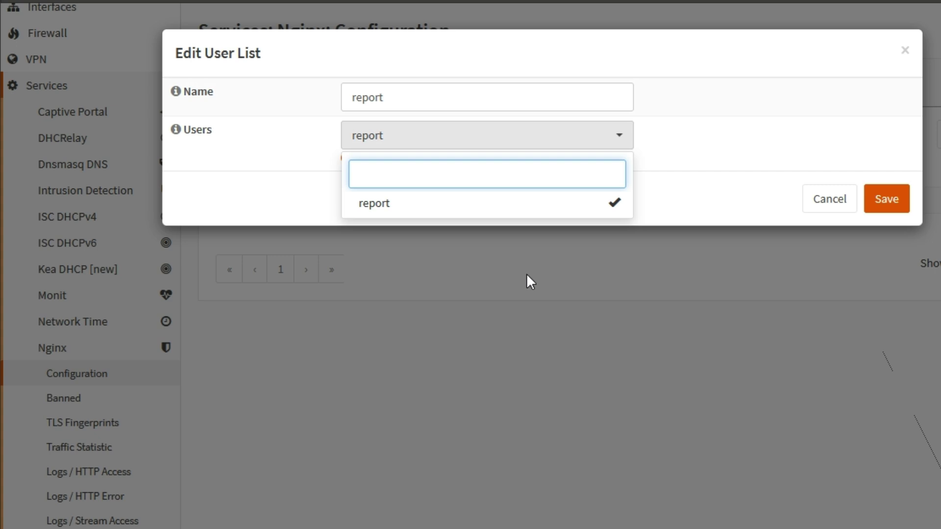
pyautogui.click(706, 201)
pyautogui.click(877, 201)
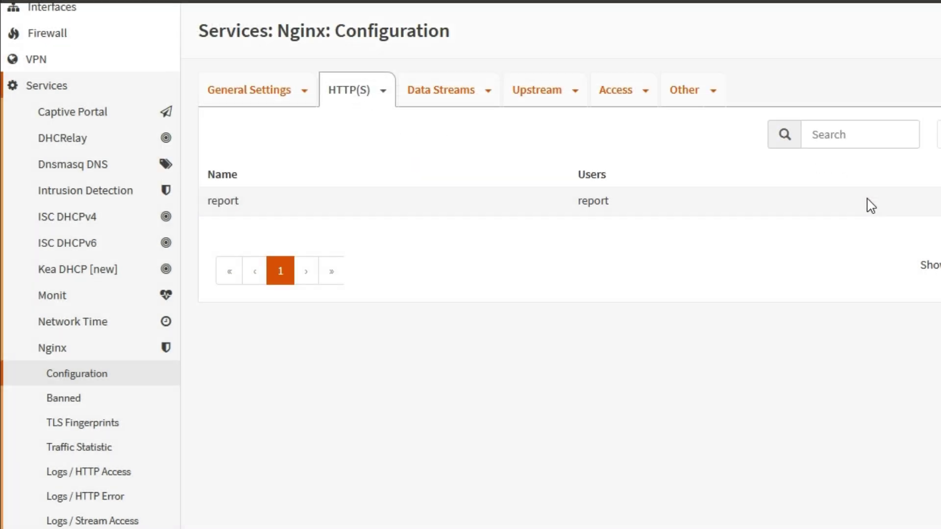
pyautogui.click(385, 97)
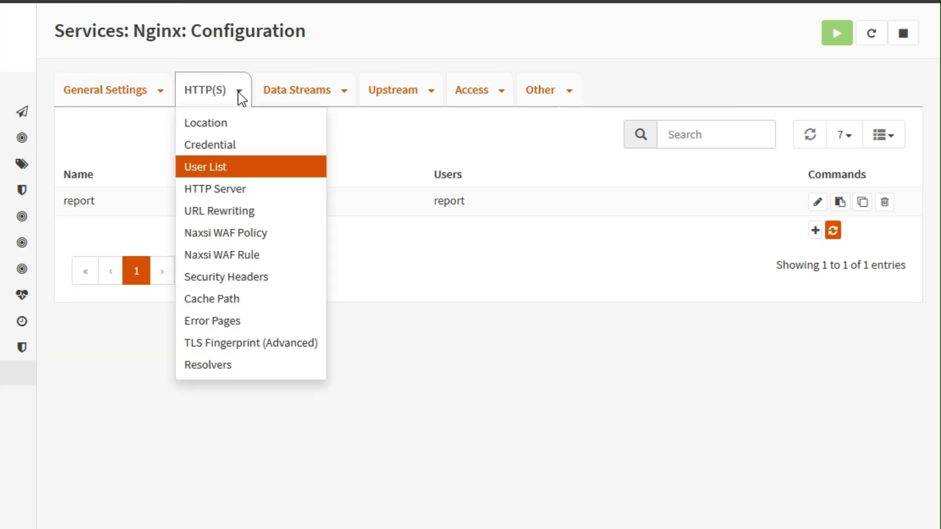
# - Add a new location described 'default' with URL pattern /
pyautogui.click(231, 131)
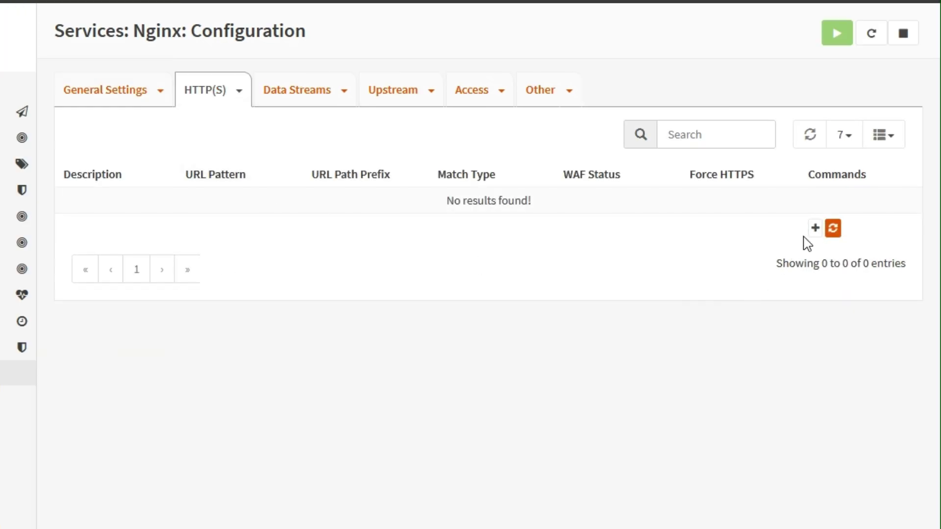
pyautogui.click(815, 227)
pyautogui.click(260, 126)
pyautogui.write('default')
pyautogui.click(275, 158)
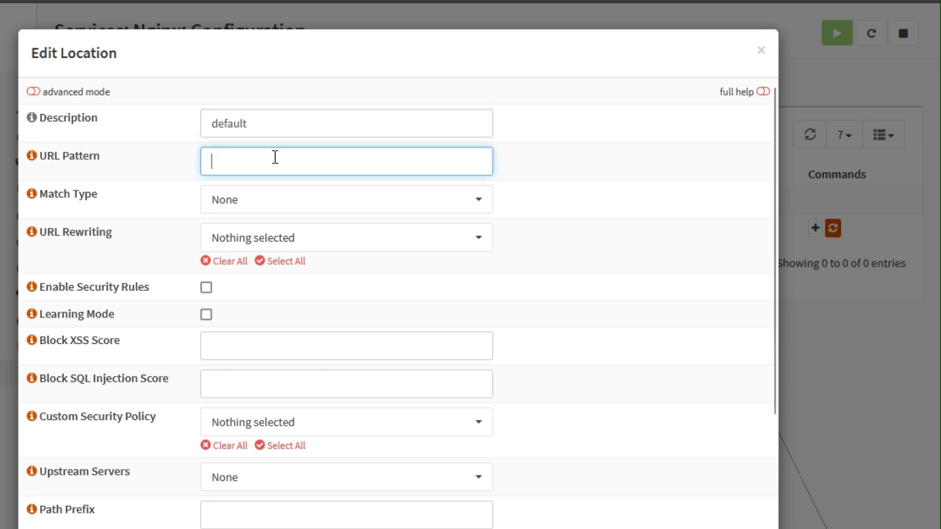
pyautogui.write('/')
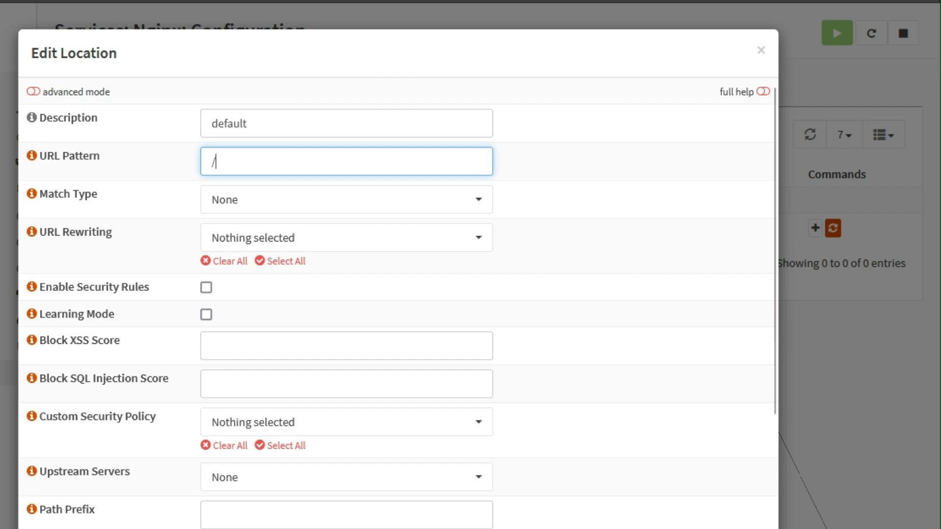
# - Protect it with the report credentials list and realm 'Auth', then save the location
pyautogui.click(561, 315)
pyautogui.scroll(-3, 484, 380)
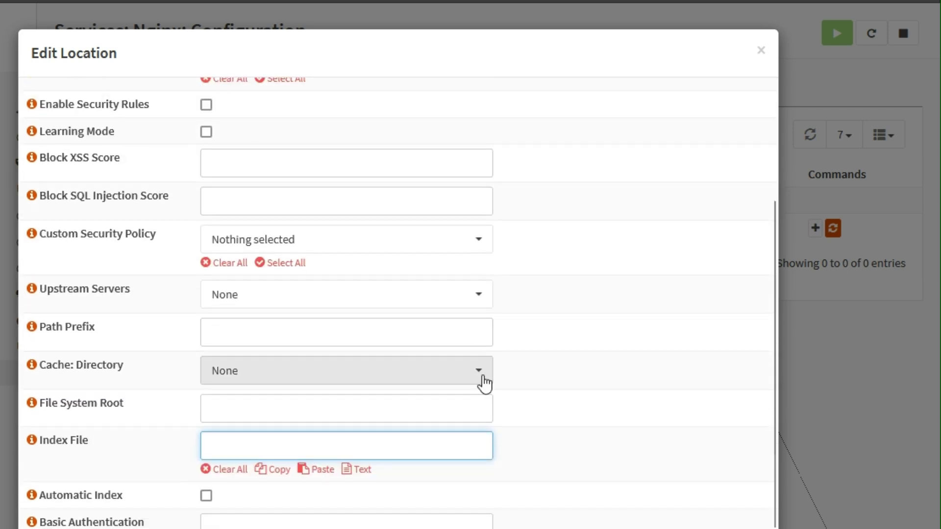
pyautogui.scroll(-3, 484, 378)
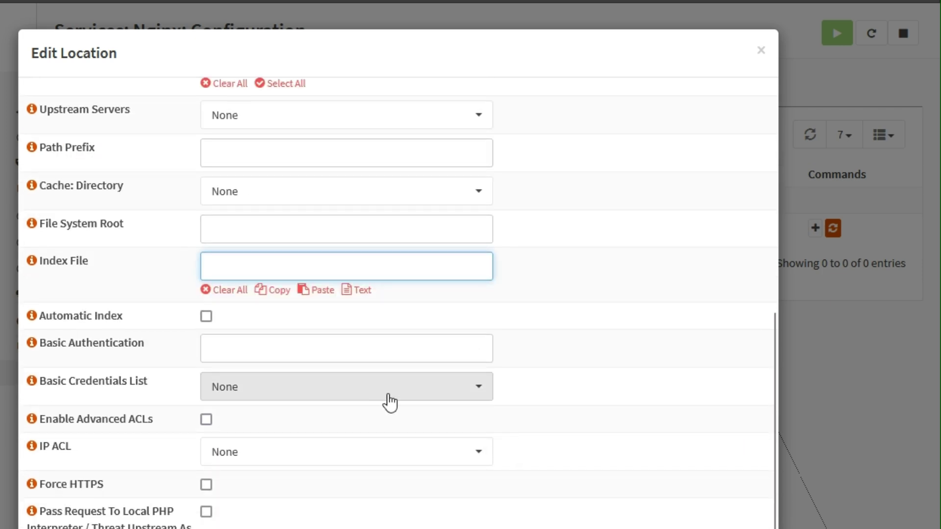
pyautogui.click(387, 398)
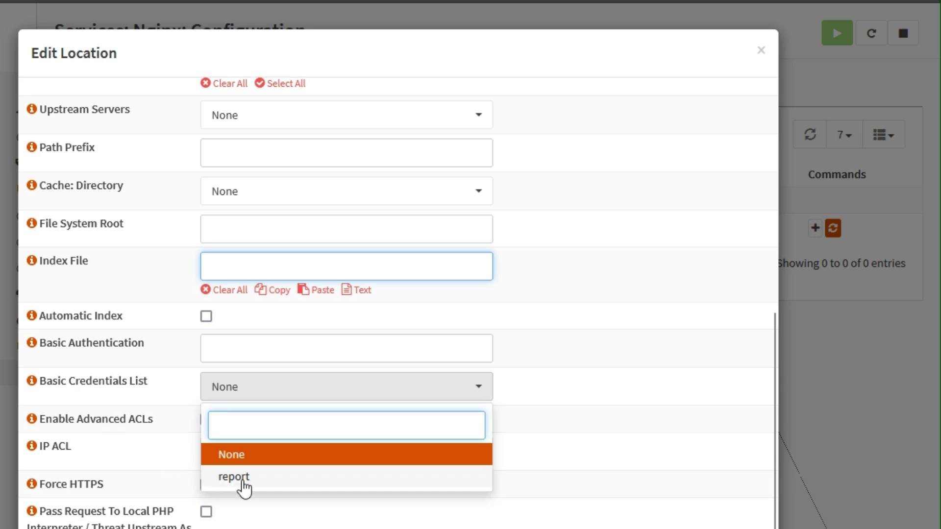
pyautogui.click(241, 480)
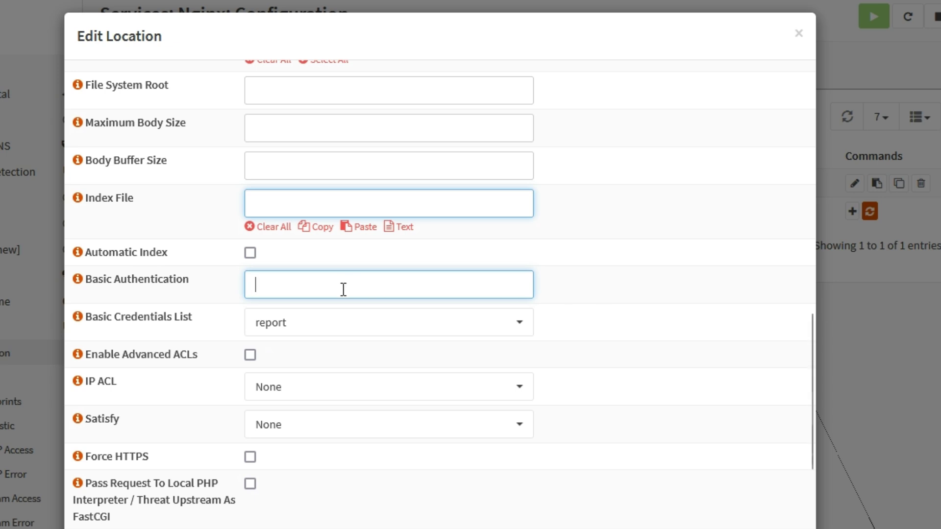
pyautogui.write('A')
pyautogui.write('tu')
pyautogui.press('BackSpace')
pyautogui.press('BackSpace')
pyautogui.write('uth')
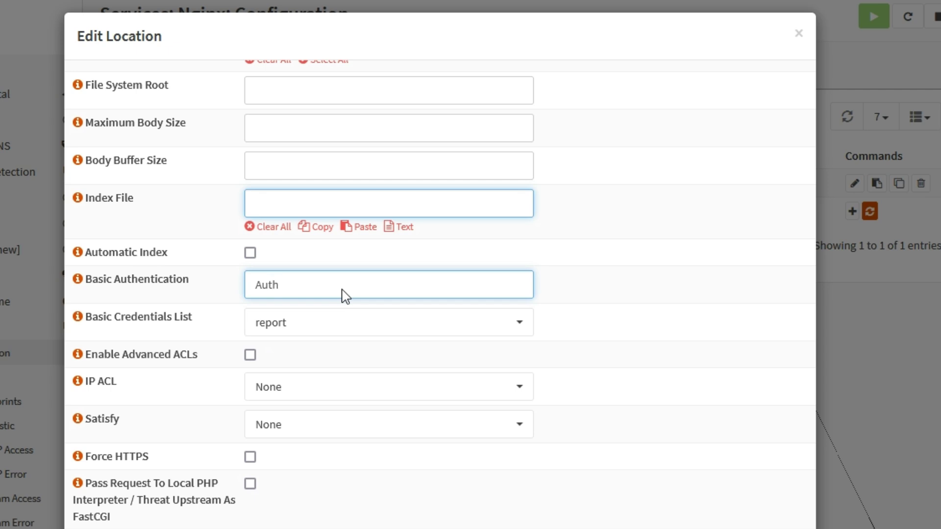
pyautogui.click(660, 300)
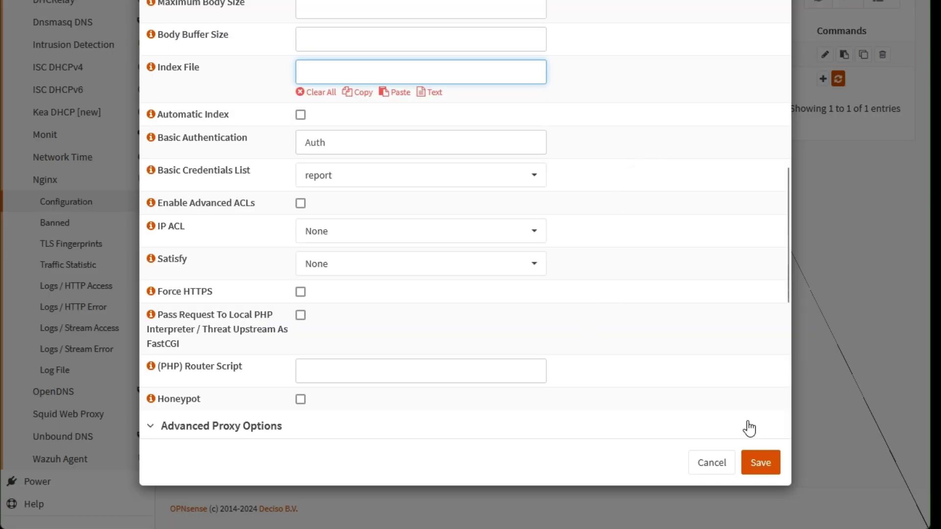
pyautogui.click(770, 469)
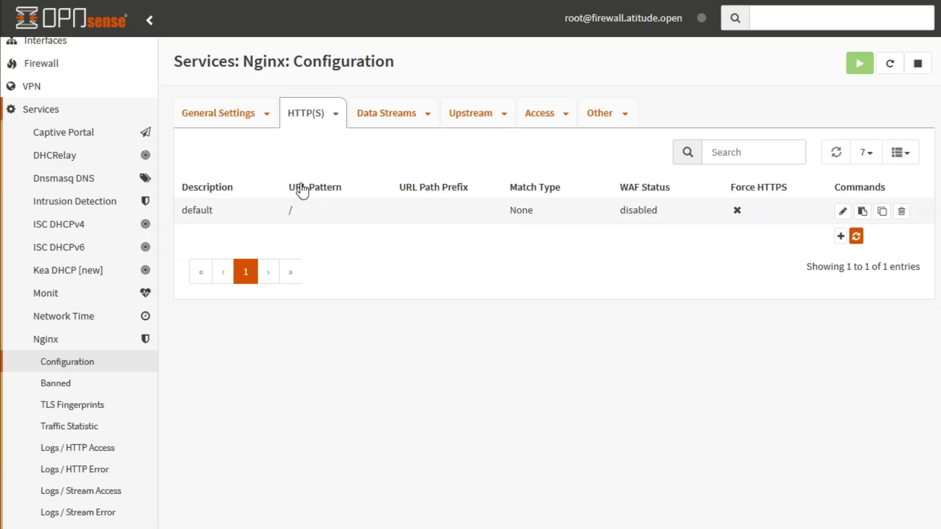
# - Assign the default location to the localhost HTTP server and save it
pyautogui.click(337, 115)
pyautogui.click(338, 200)
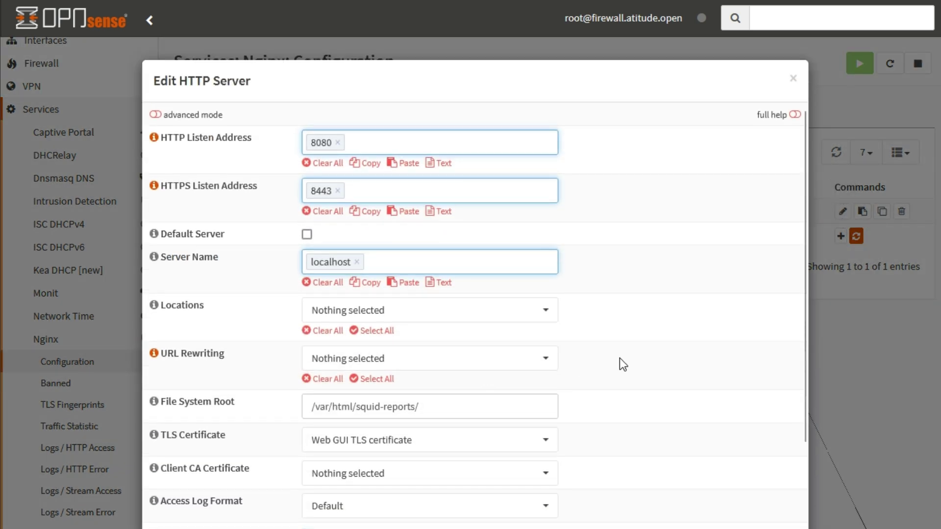
pyautogui.click(377, 314)
pyautogui.click(368, 375)
pyautogui.click(671, 379)
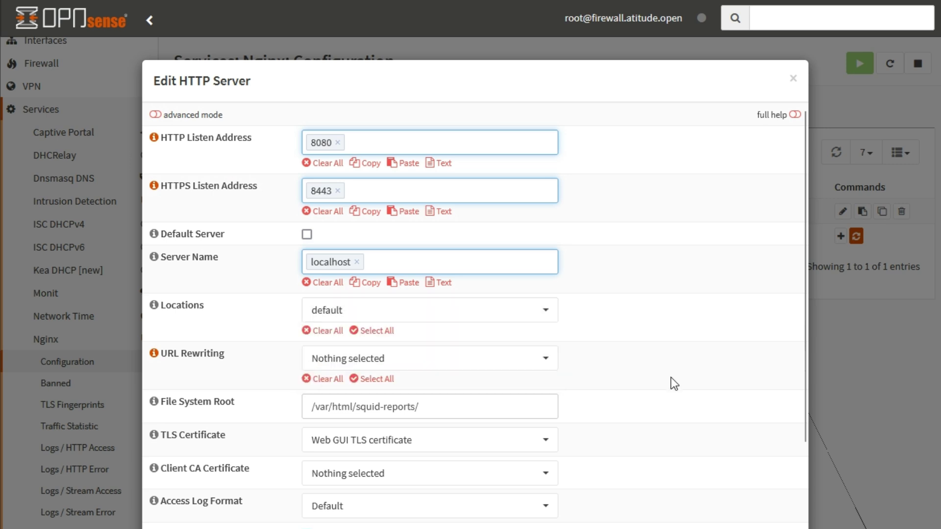
pyautogui.press('Escape')
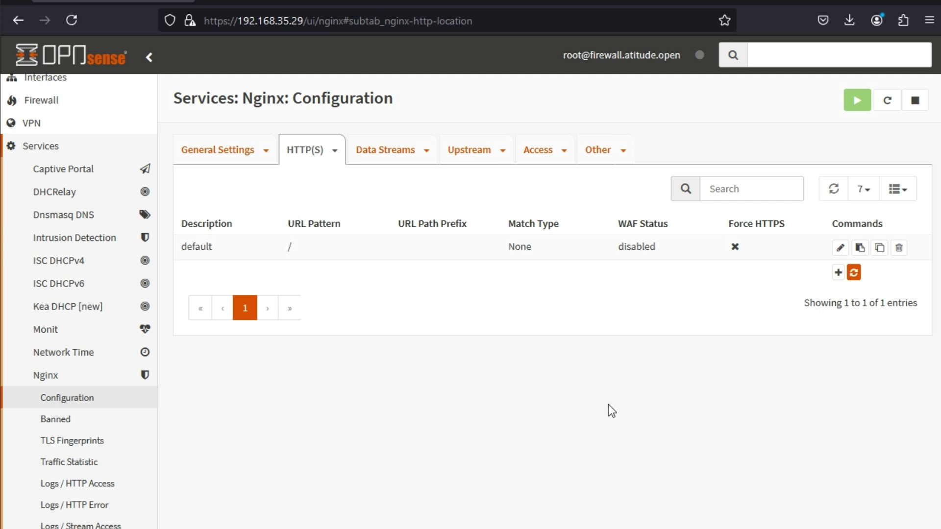
# - Load 192.168.35.29:8080 in a new browser tab
pyautogui.click(209, 2)
pyautogui.write('192.168.35.29:8080/')
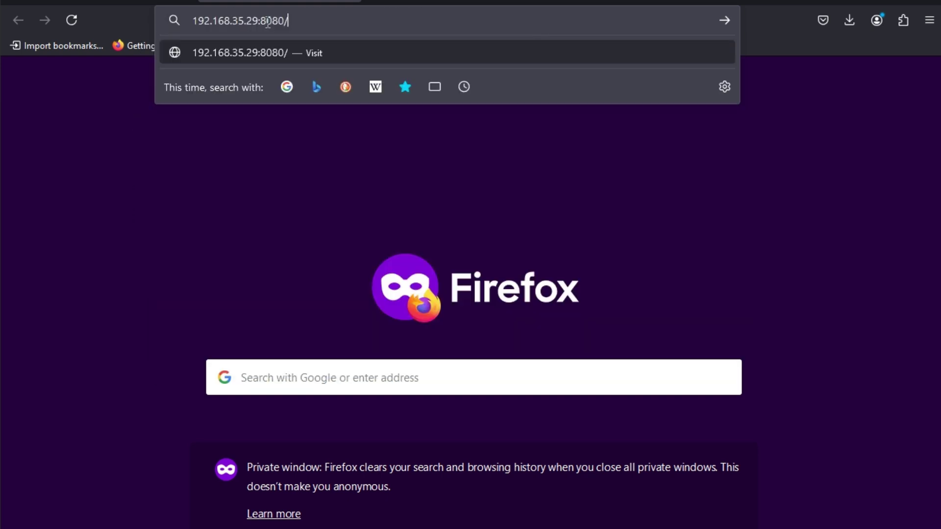
pyautogui.press('Return')
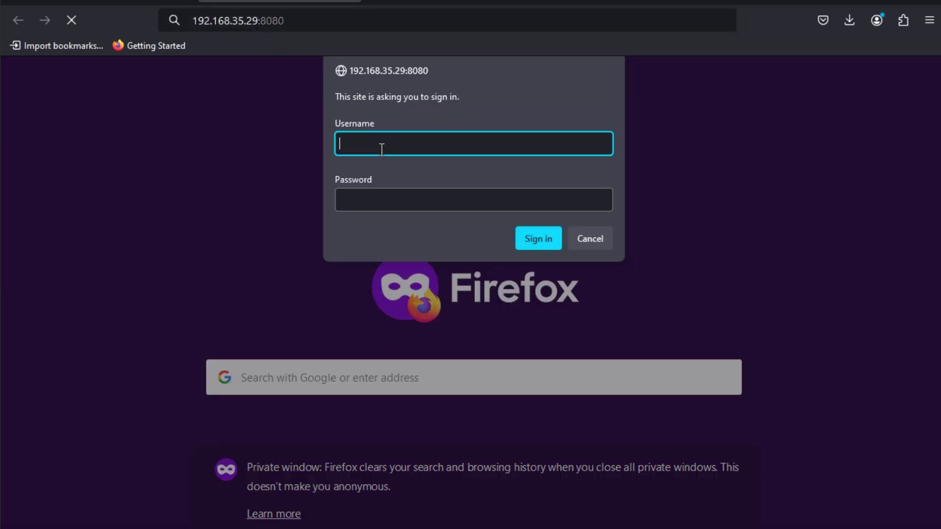
# - Sign in at the basic-auth prompt with the report user's username and password
pyautogui.write('report')
pyautogui.press('Tab')
pyautogui.write('•••••••••••')
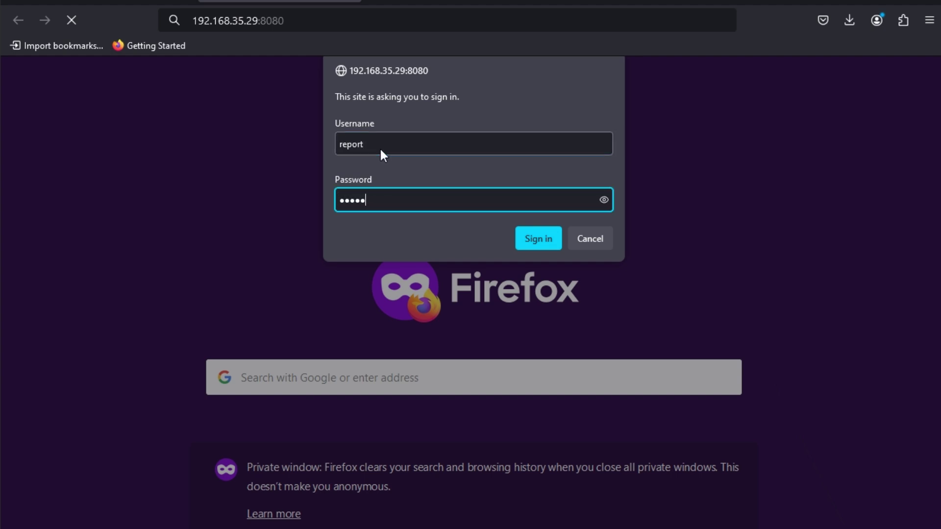
pyautogui.press('Return')
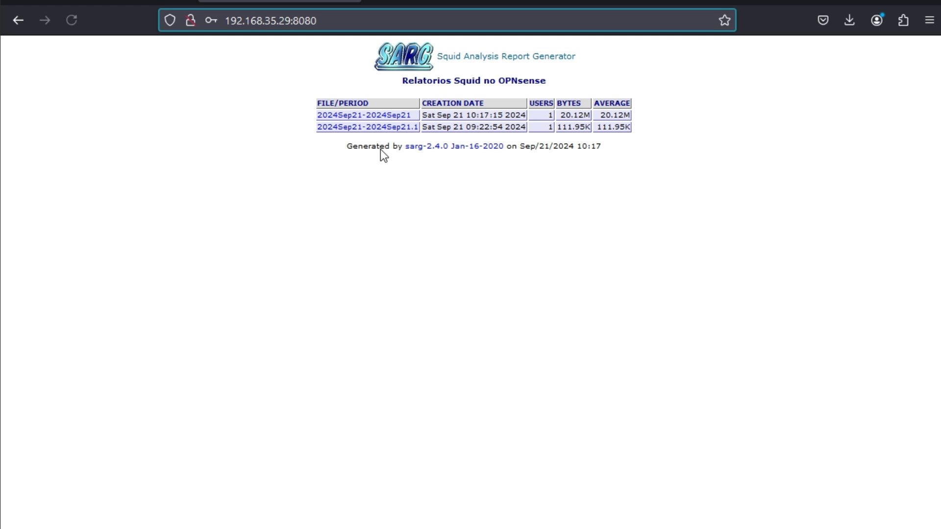